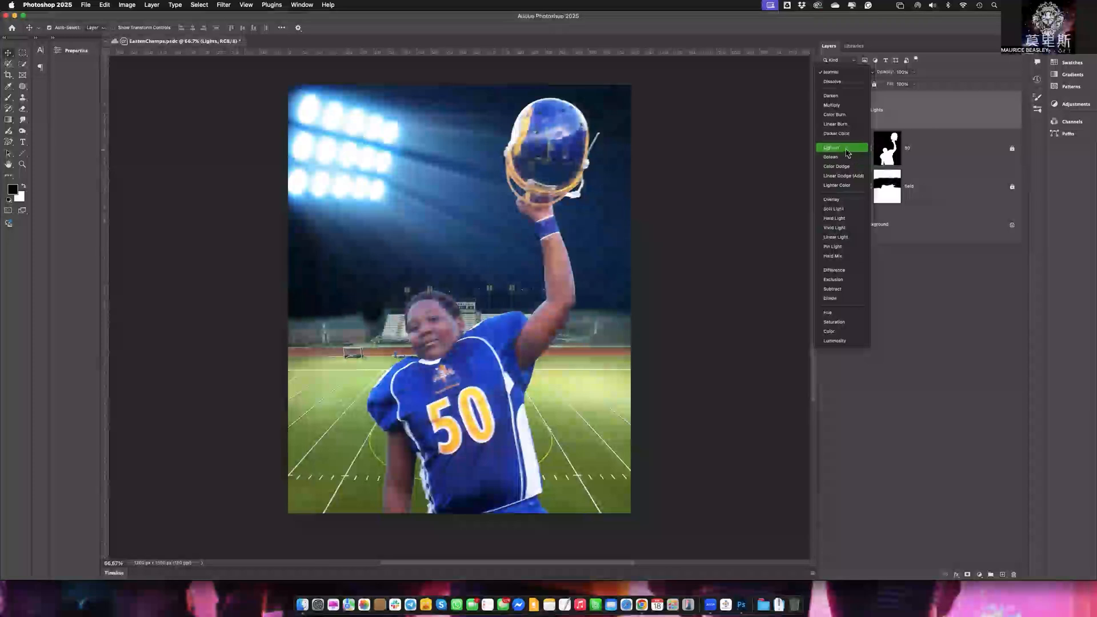
Set the Lights layer's blend mode to Screen
left_click(841, 156)
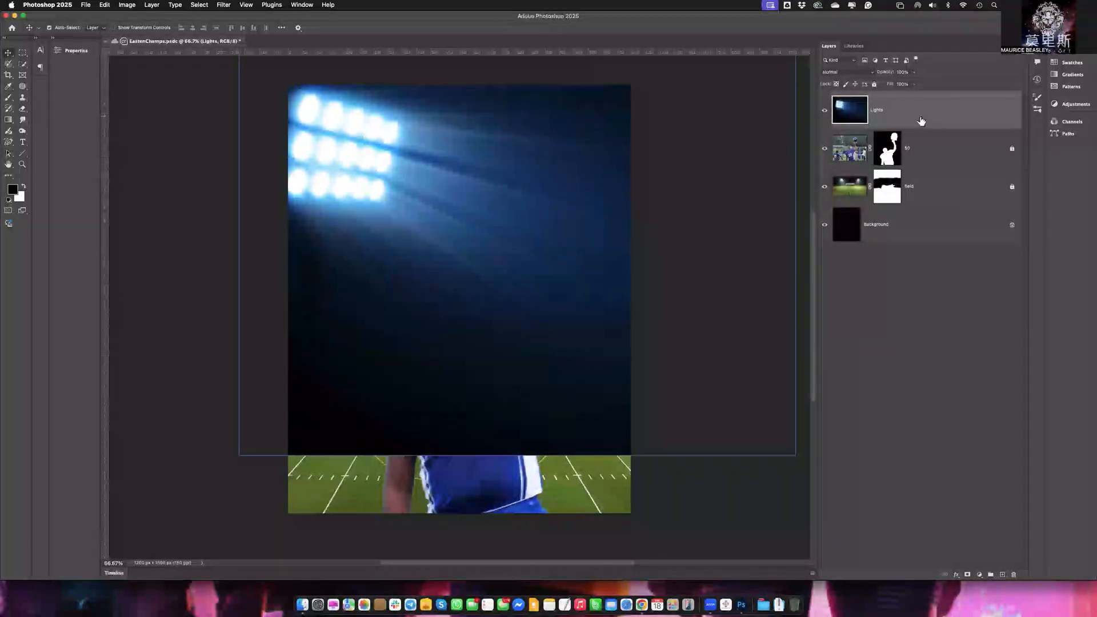
left_click(931, 162)
left_click(932, 111)
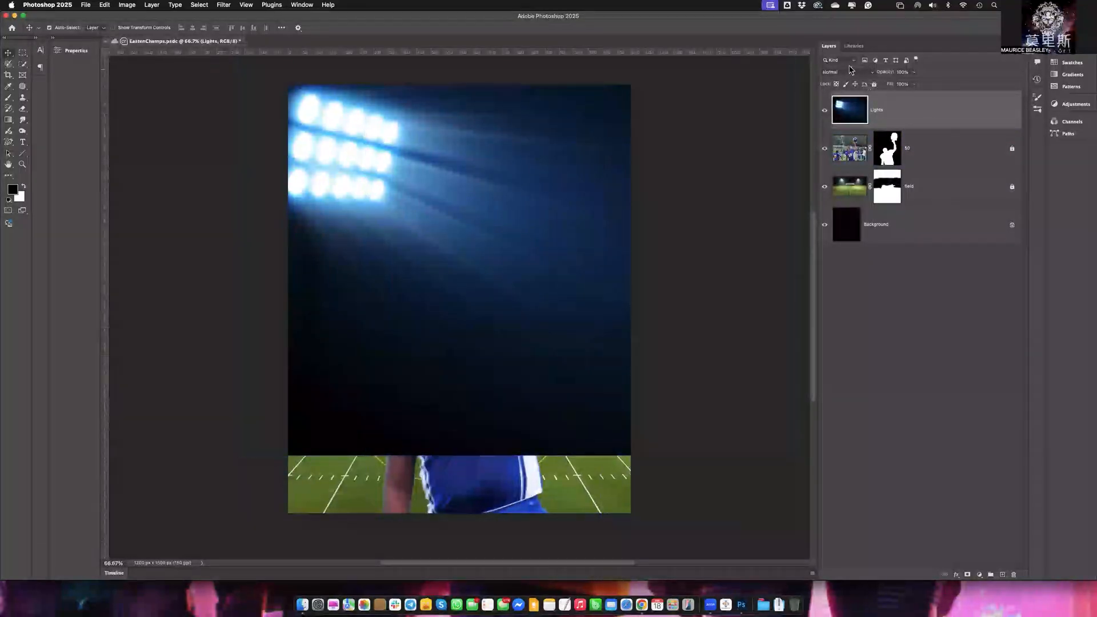
left_click(853, 73)
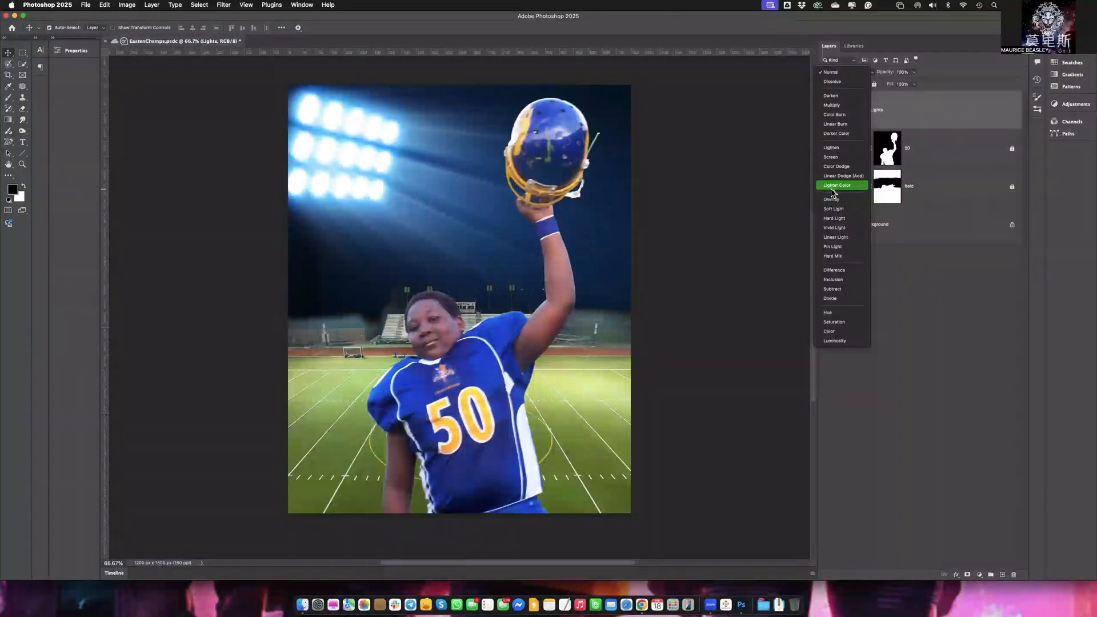
left_click(834, 159)
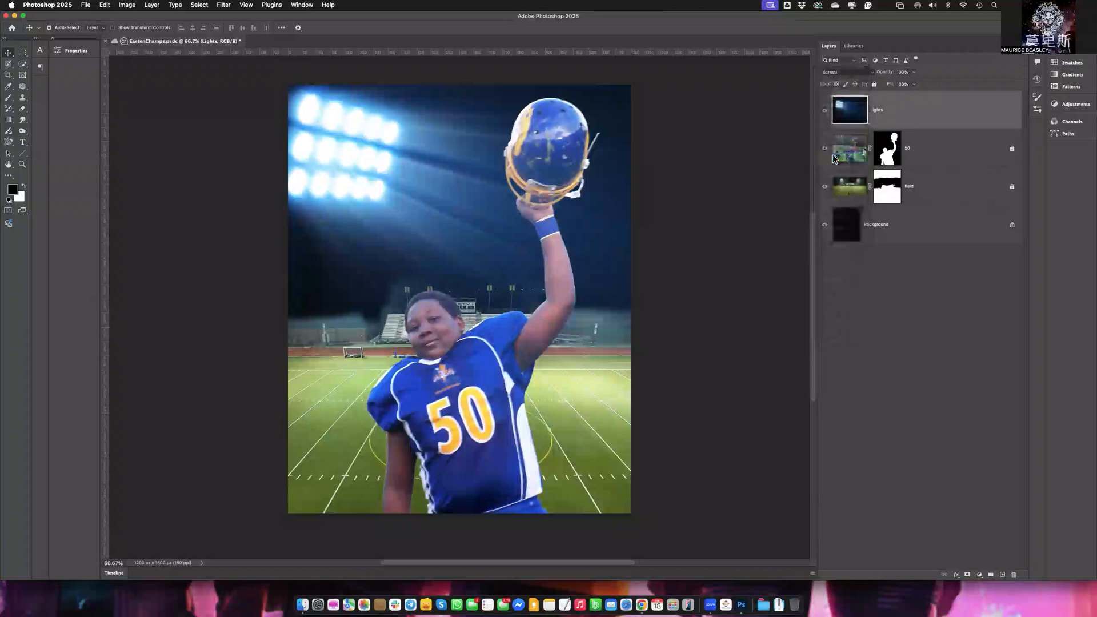
Reposition the stadium lights so they are partly cropped by the poster's upper-left edge, and lock the Lights layer
left_click_drag(323, 169, 365, 267)
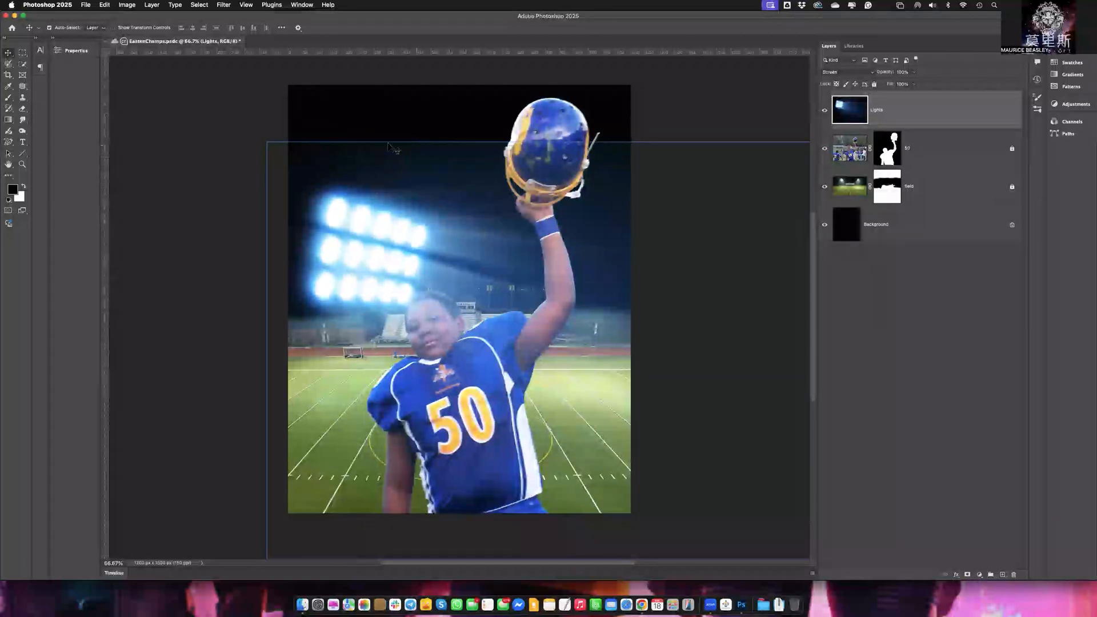
left_click_drag(366, 230, 392, 206)
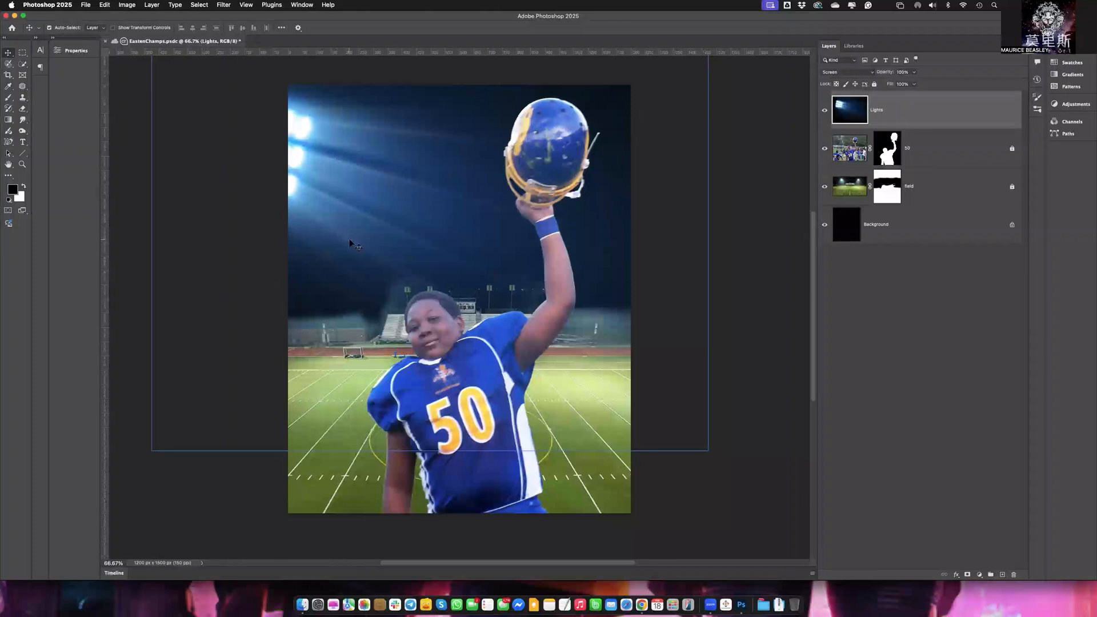
left_click_drag(316, 165, 328, 170)
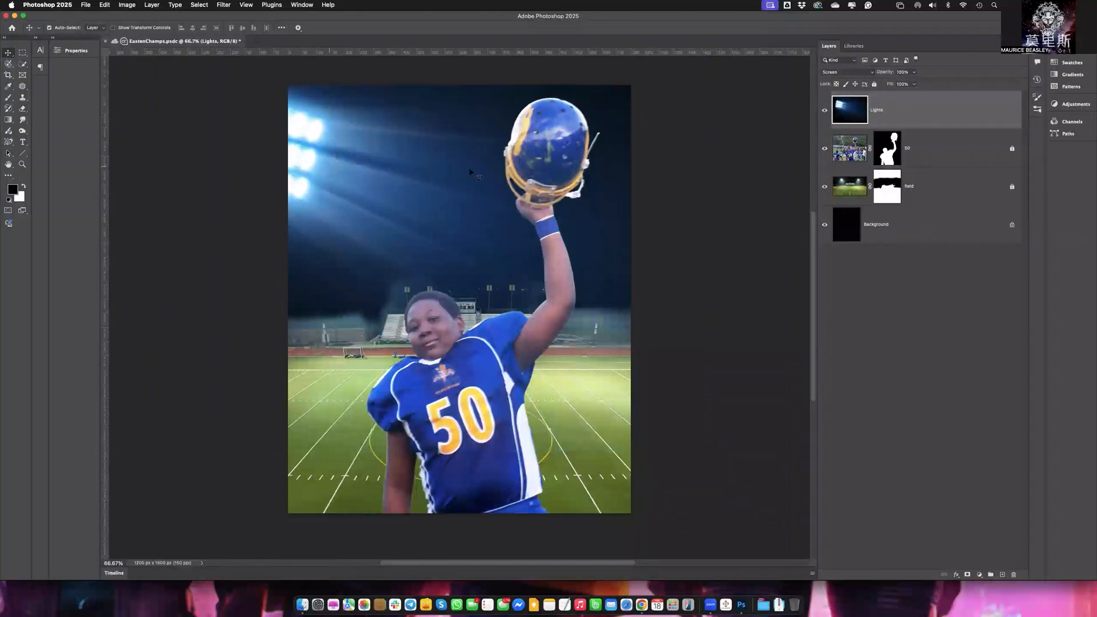
left_click(875, 84)
Unlock the field layer and activate the Brush tool with its layer mask selected
left_click(935, 184)
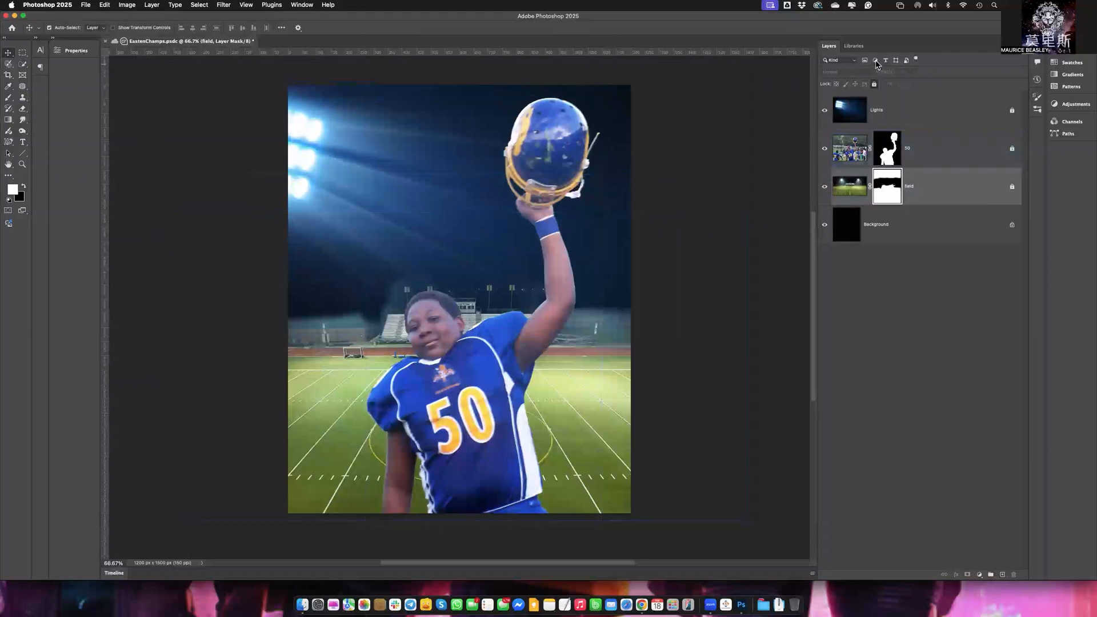
left_click(875, 85)
left_click(8, 100)
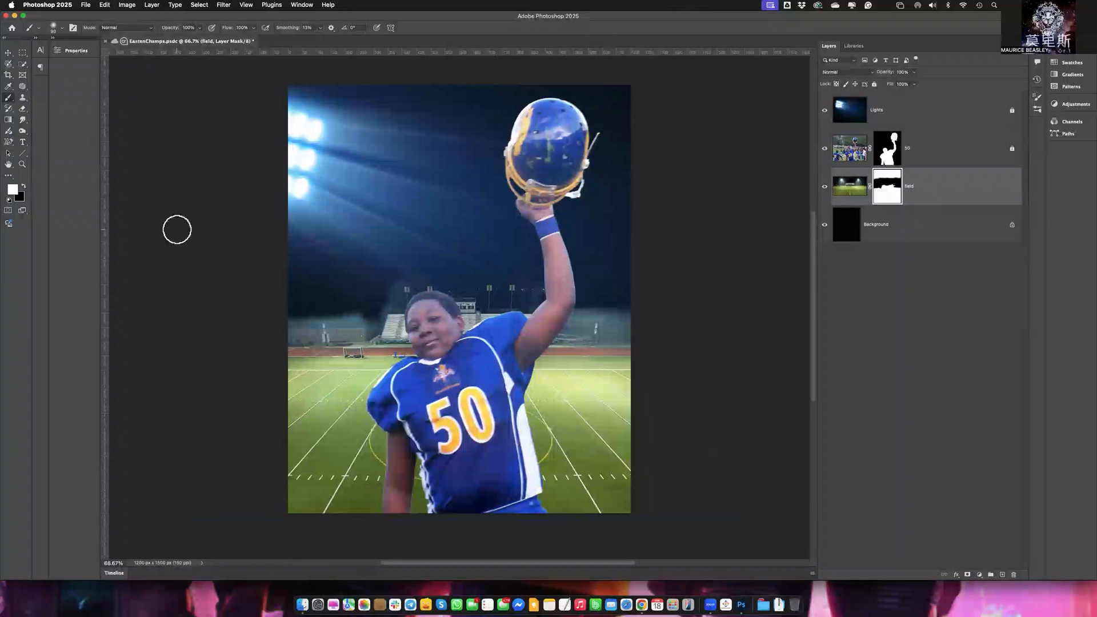
Paint white on the field mask with a large brush at about 67% opacity to reveal the stadium on both sides of the player
key("bracketright")
key("bracketright")
key("bracketright")
key("bracketright")
key("bracketright")
left_click(62, 27)
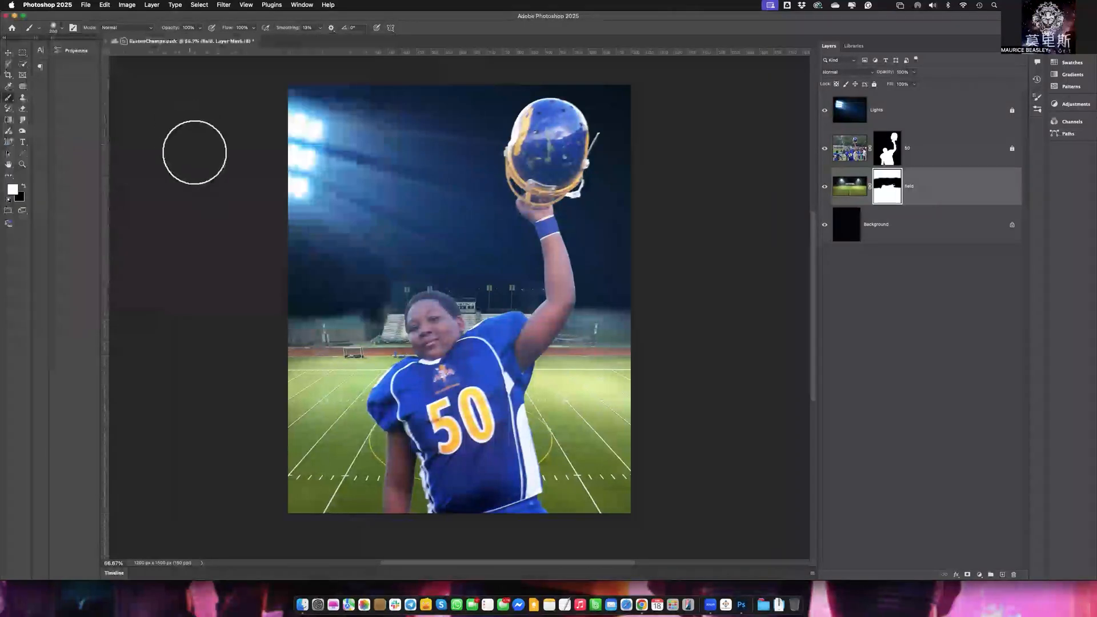
key("bracketright")
key("bracketright")
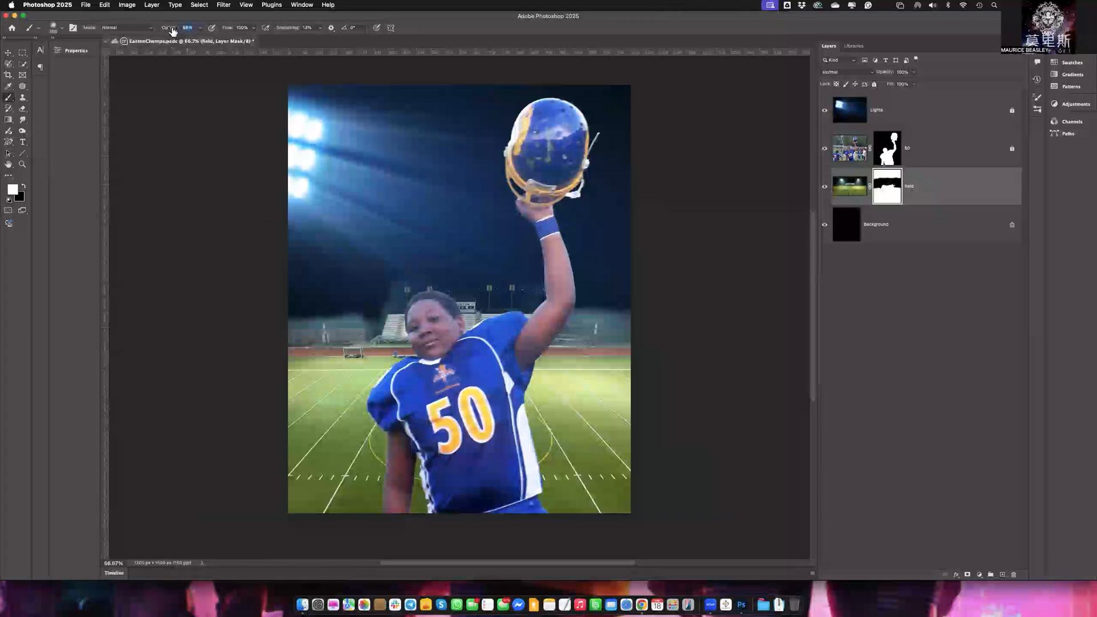
left_click_drag(170, 32, 163, 31)
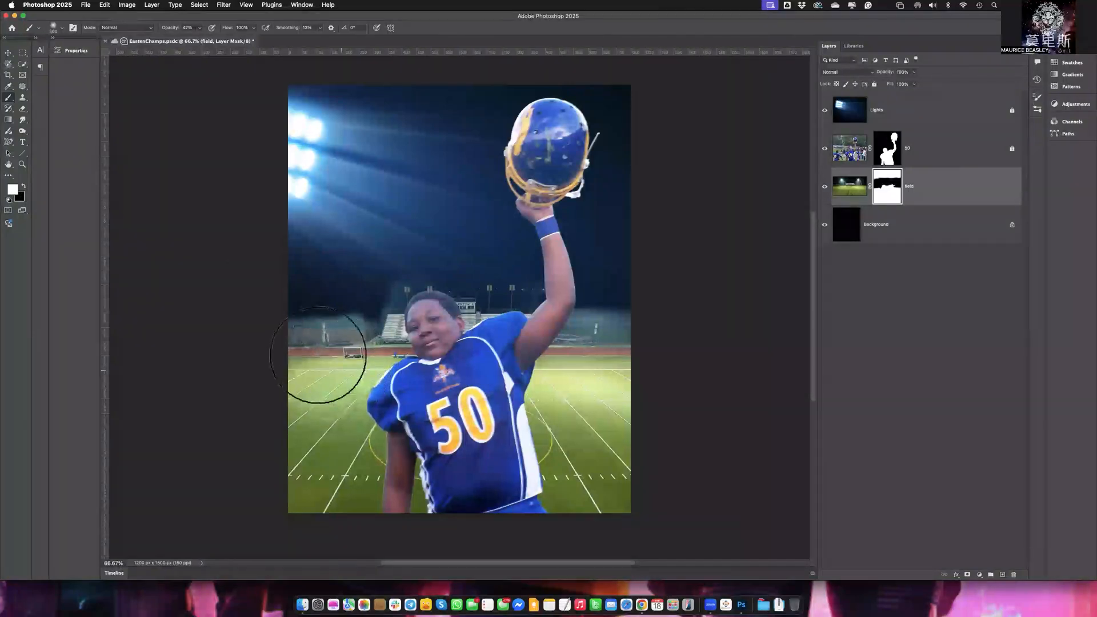
mouse_move(322, 347)
left_mouse_down()
mouse_move(424, 320)
mouse_move(424, 332)
mouse_move(363, 345)
mouse_move(304, 333)
mouse_move(459, 317)
mouse_move(403, 321)
mouse_move(420, 311)
mouse_move(504, 325)
mouse_move(508, 316)
mouse_move(498, 317)
mouse_move(665, 312)
mouse_move(652, 304)
mouse_move(614, 317)
mouse_move(608, 336)
mouse_move(527, 366)
mouse_move(565, 306)
mouse_move(548, 298)
mouse_move(558, 285)
mouse_move(620, 289)
mouse_move(567, 257)
mouse_move(646, 266)
mouse_move(632, 244)
mouse_move(611, 265)
mouse_move(684, 373)
mouse_move(622, 284)
mouse_move(611, 277)
mouse_move(620, 306)
left_mouse_up()
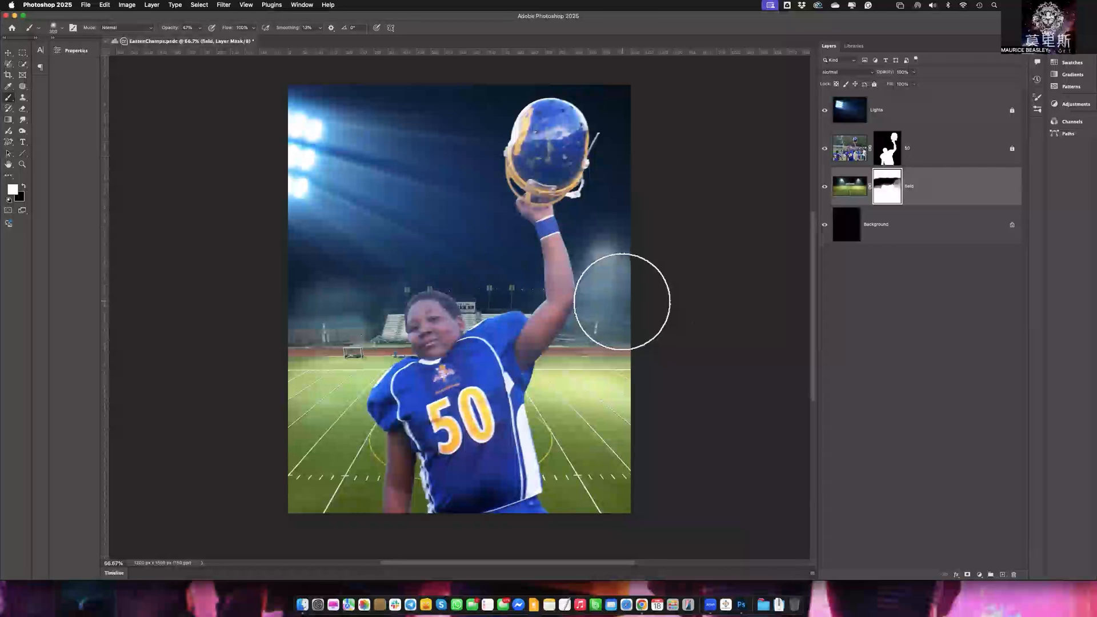
Paint white on the field mask with a smaller brush to reveal more of the stadium background around the player's head and arm
key("x")
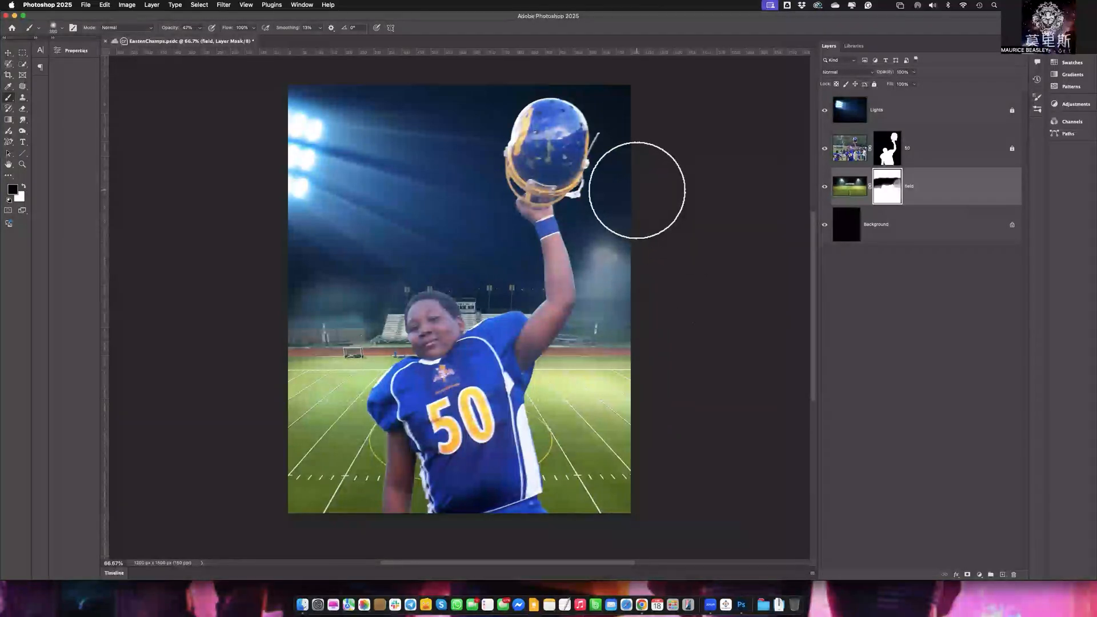
key("bracketleft")
key("bracketleft")
key("bracketleft")
key("bracketleft")
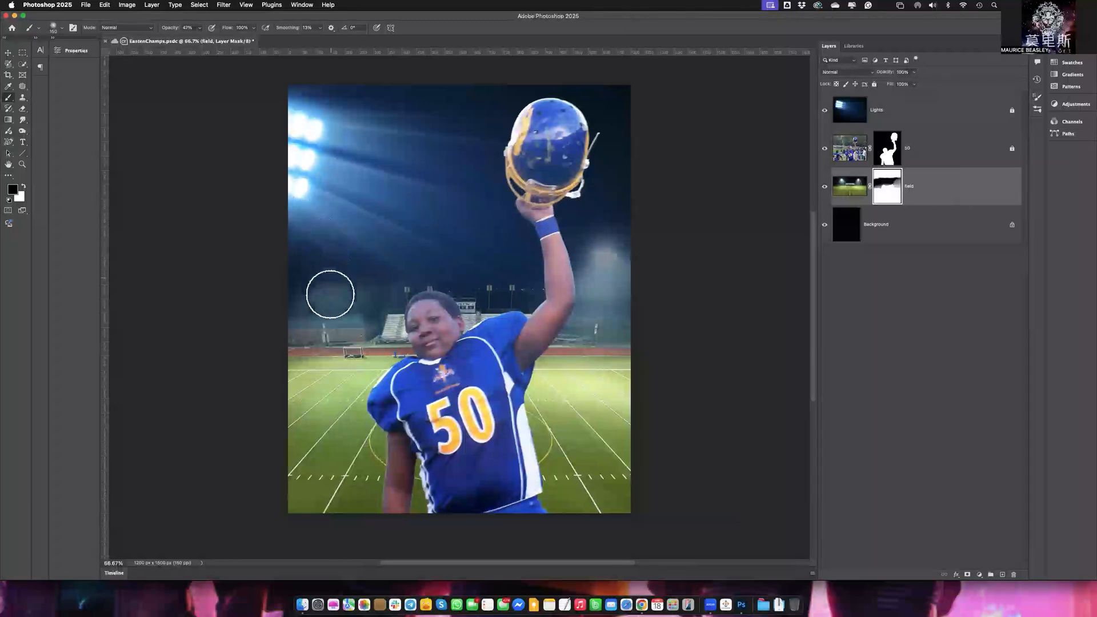
key("x")
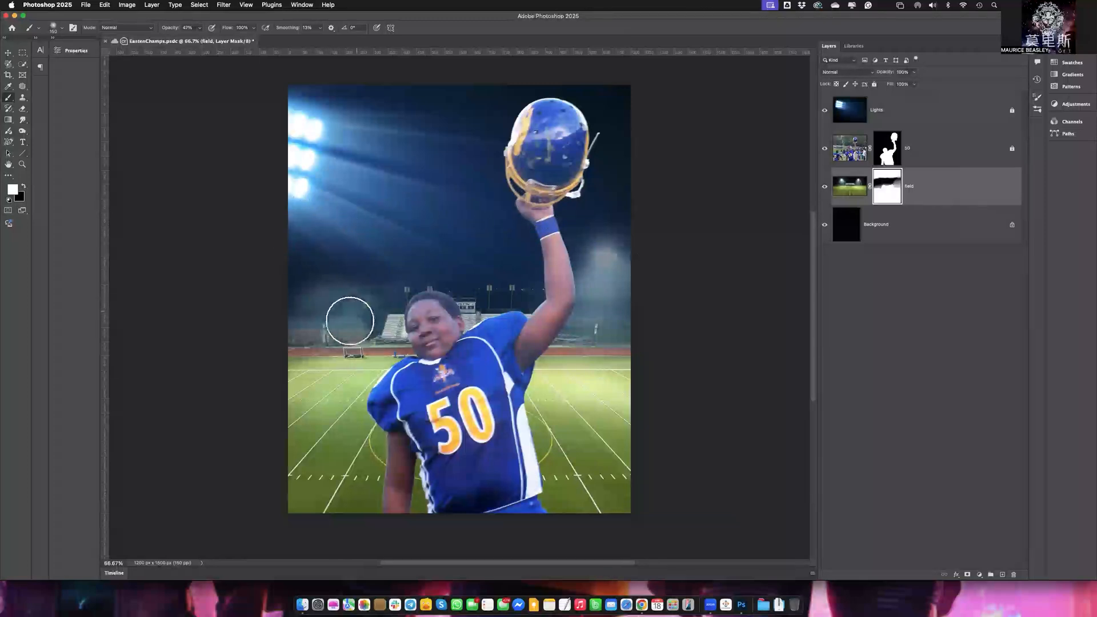
mouse_move(381, 321)
left_mouse_down()
mouse_move(294, 318)
mouse_move(463, 317)
mouse_move(297, 281)
mouse_move(281, 251)
mouse_move(296, 270)
mouse_move(300, 254)
mouse_move(319, 260)
mouse_move(360, 295)
mouse_move(490, 317)
mouse_move(535, 309)
mouse_move(467, 309)
mouse_move(538, 292)
mouse_move(499, 282)
mouse_move(517, 247)
mouse_move(544, 233)
mouse_move(576, 240)
mouse_move(557, 274)
mouse_move(531, 258)
mouse_move(555, 272)
mouse_move(529, 278)
mouse_move(559, 306)
mouse_move(546, 322)
mouse_move(372, 286)
mouse_move(360, 249)
mouse_move(310, 227)
mouse_move(366, 281)
mouse_move(510, 355)
mouse_move(502, 365)
mouse_move(534, 369)
mouse_move(594, 342)
mouse_move(512, 305)
mouse_move(552, 330)
left_mouse_up()
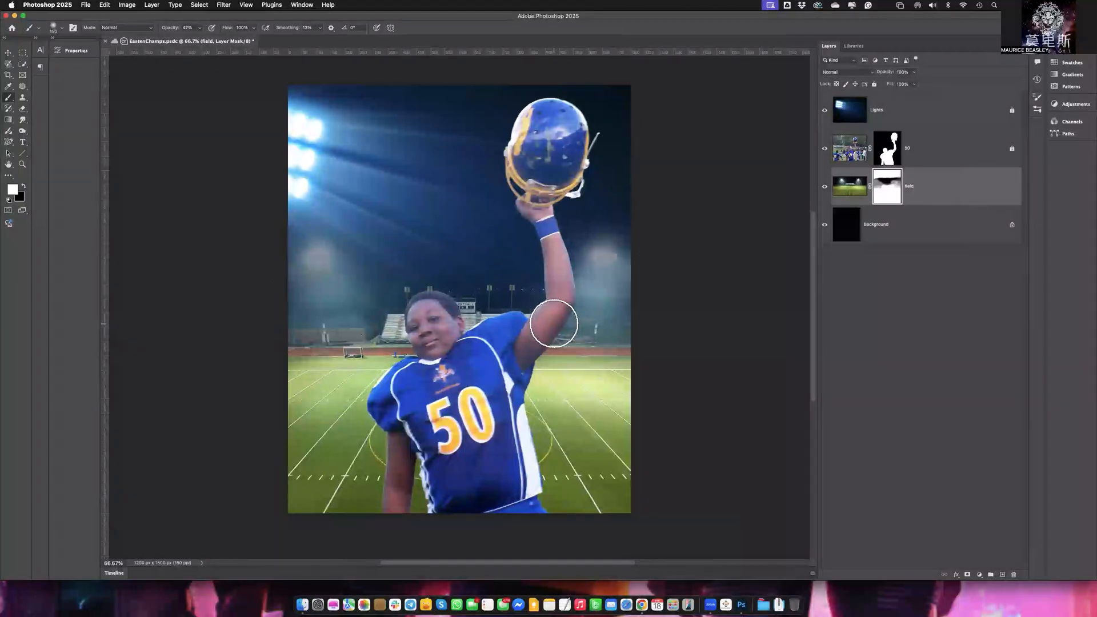
Paint black on the field mask at about 28% opacity to soften the haze beside the raised arm
key("x")
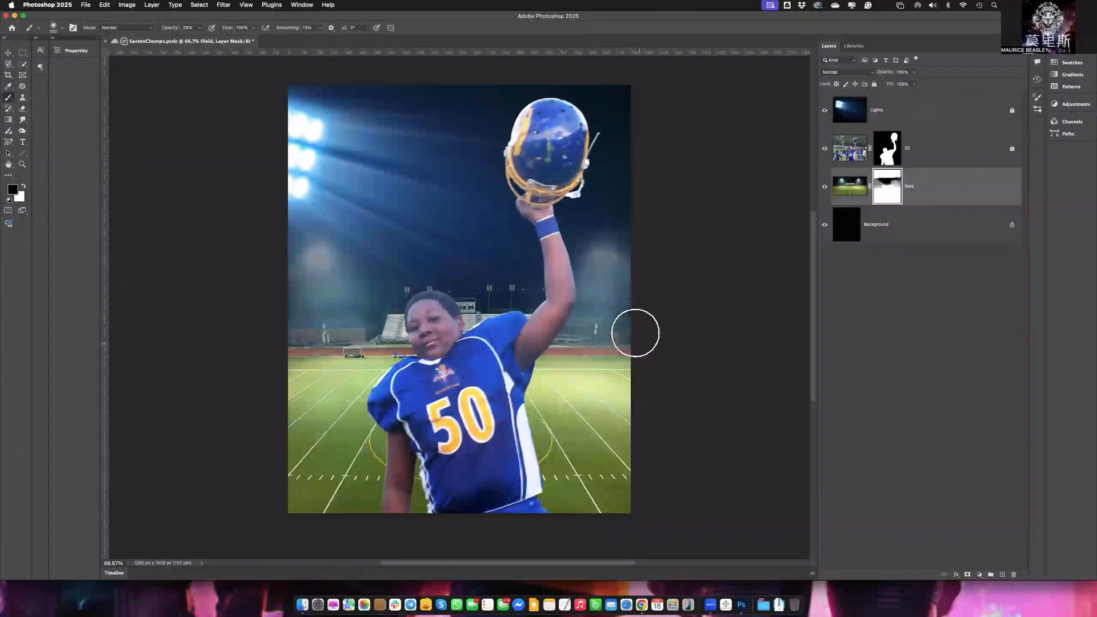
mouse_move(580, 284)
left_mouse_down()
mouse_move(554, 276)
mouse_move(569, 287)
mouse_move(563, 266)
mouse_move(588, 283)
mouse_move(594, 251)
mouse_move(613, 270)
left_mouse_up()
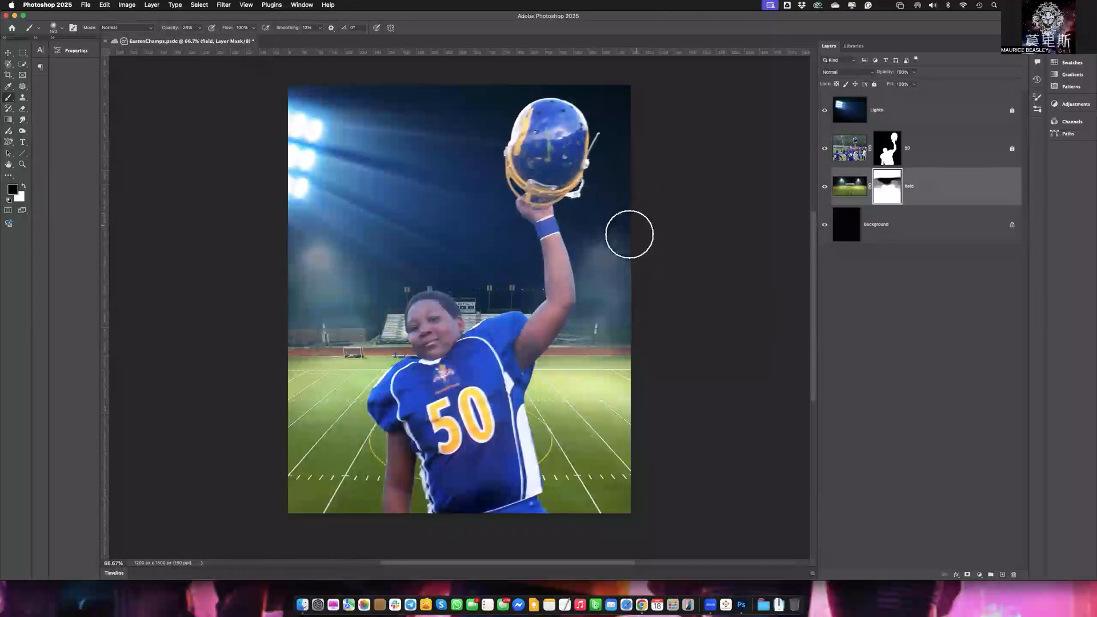
mouse_move(620, 208)
left_mouse_down()
mouse_move(569, 208)
mouse_move(582, 198)
left_mouse_up()
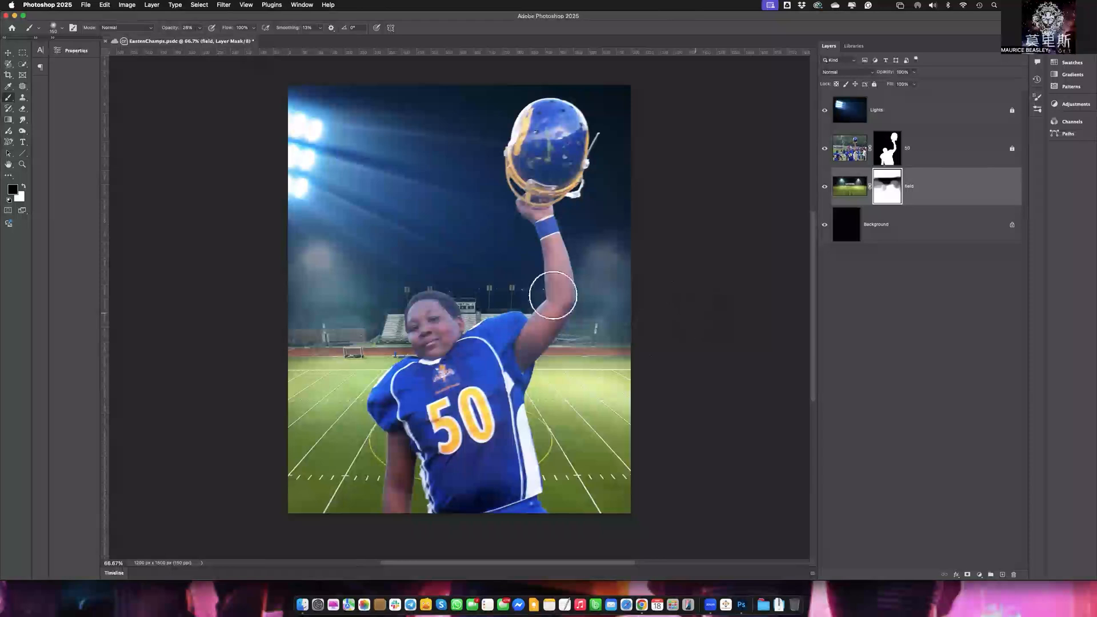
Lock the field layer and unlock the Lights layer with the Move tool active
left_click(8, 55)
left_click(850, 186)
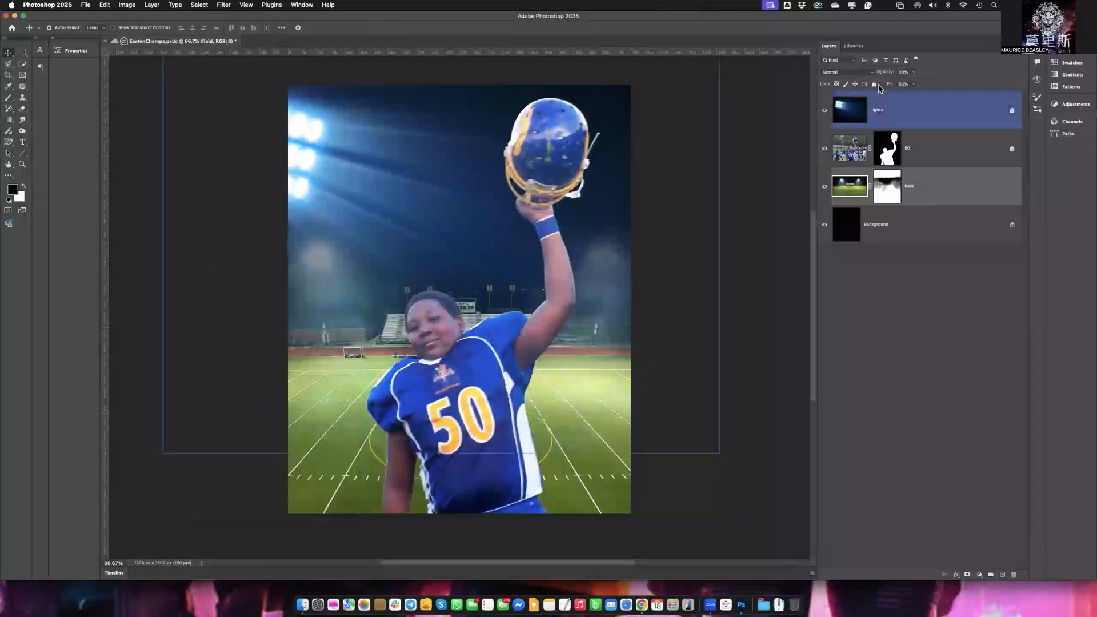
left_click(874, 85)
key("alt+period")
left_click(874, 84)
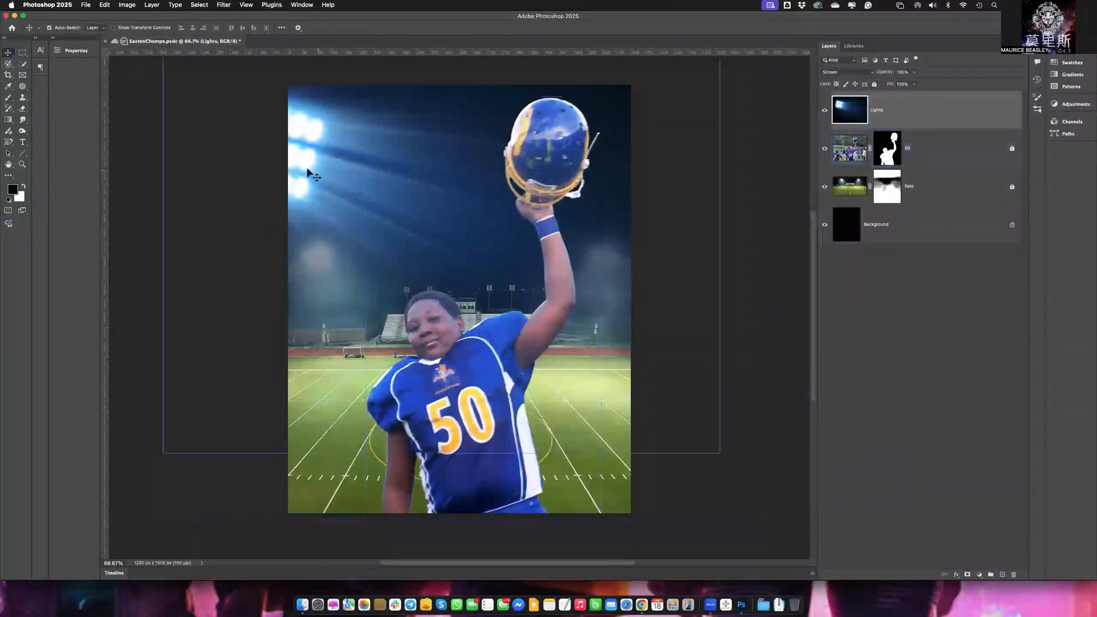
Enlarge the Lights layer to about 109% and move it so the floodlights sit lower along the poster's left edge
left_click_drag(322, 175, 348, 183)
key("ctrl+t")
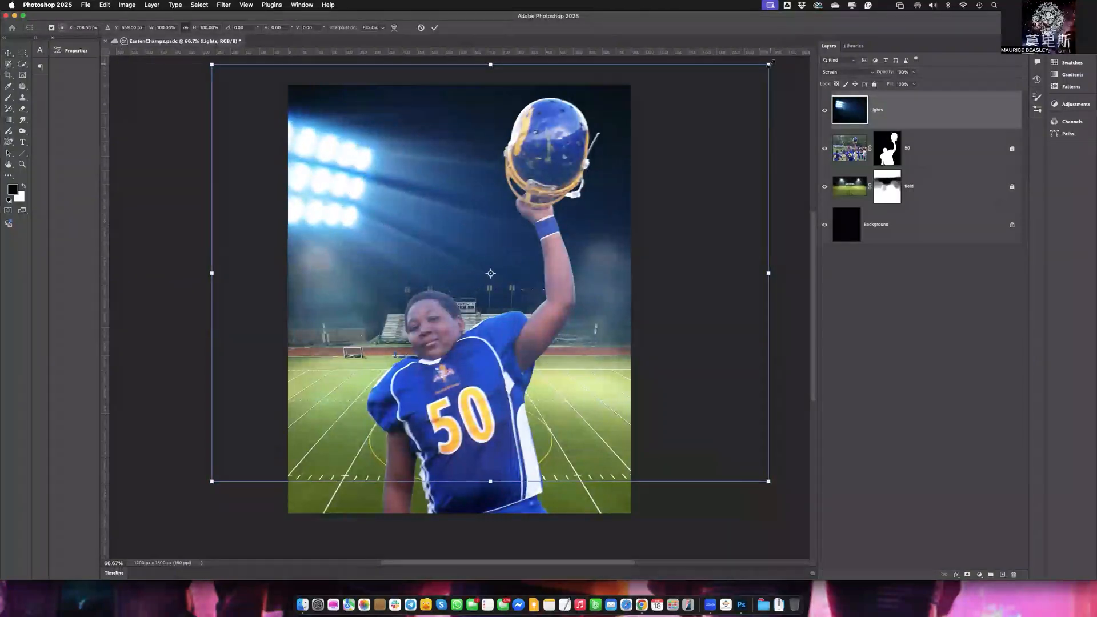
left_click_drag(773, 61, 813, 38)
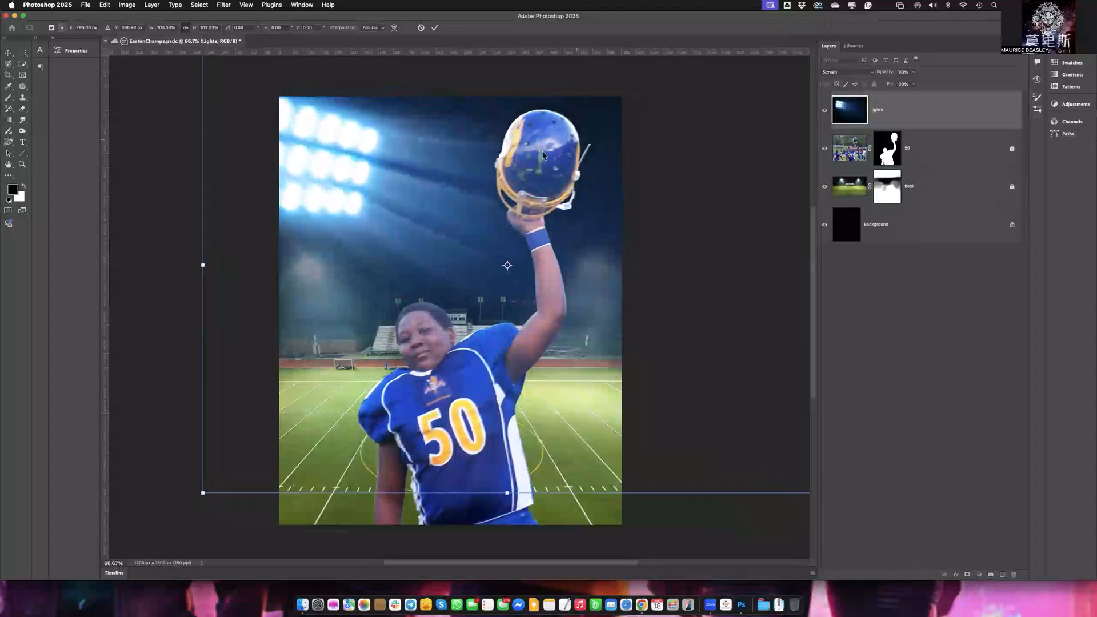
left_click_drag(361, 206, 351, 231)
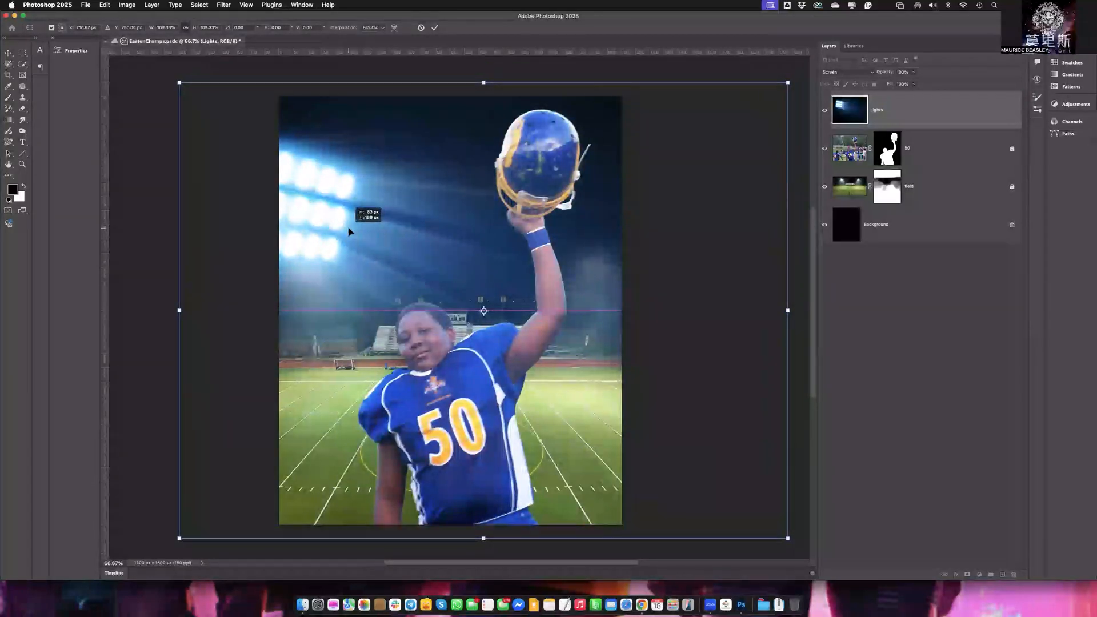
left_click(436, 28)
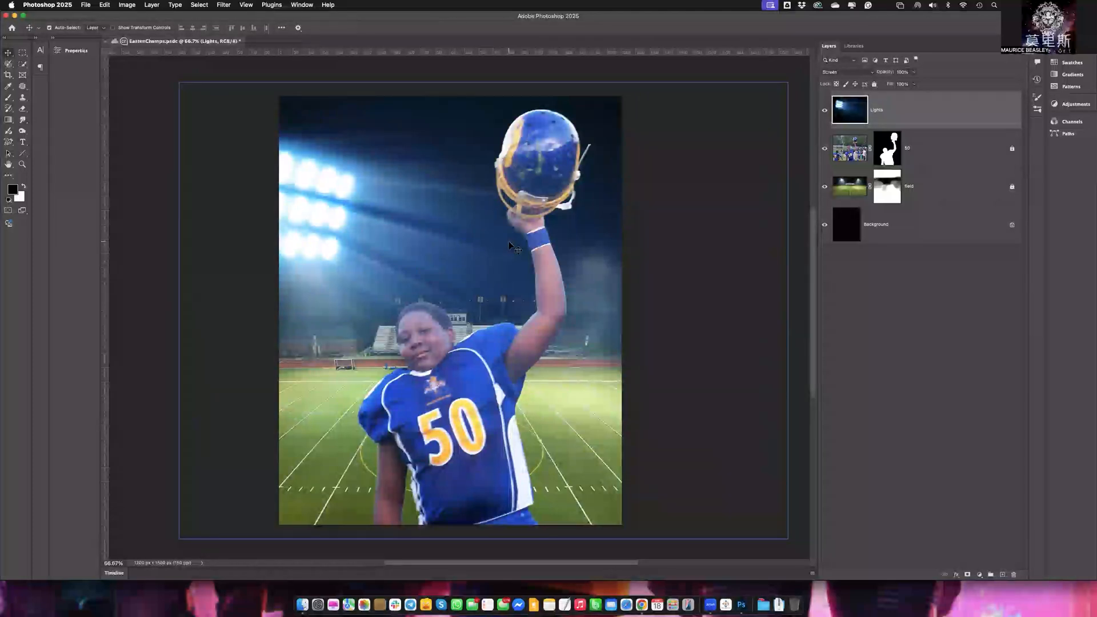
Lock the Lights layer in its new position
left_click(894, 148)
left_click(896, 109)
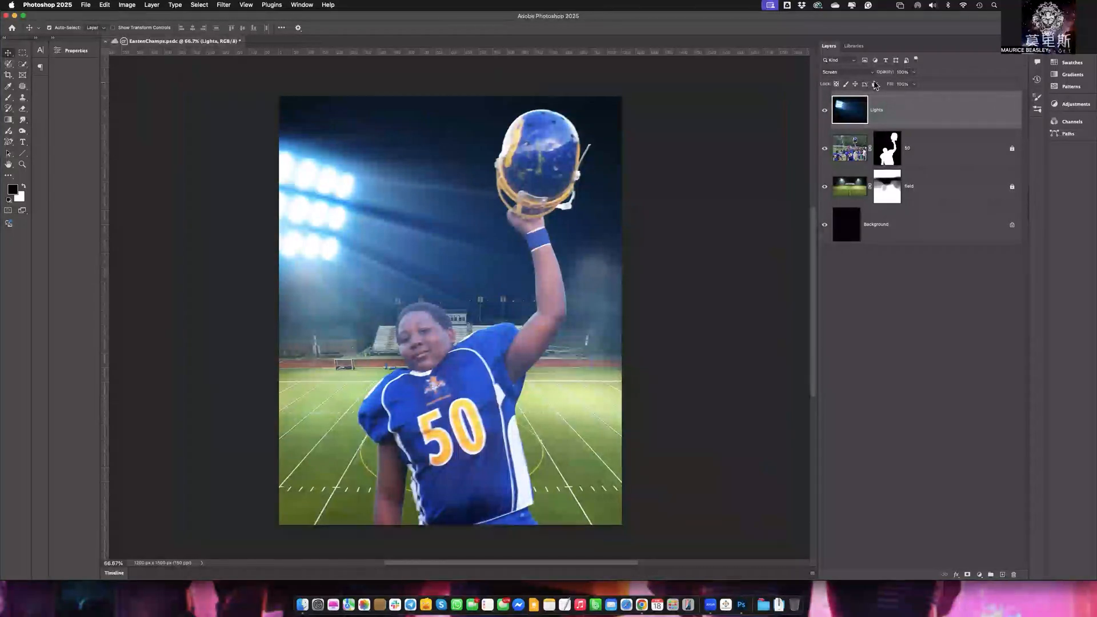
left_click(874, 84)
left_click_drag(937, 152, 921, 212)
left_click(932, 177)
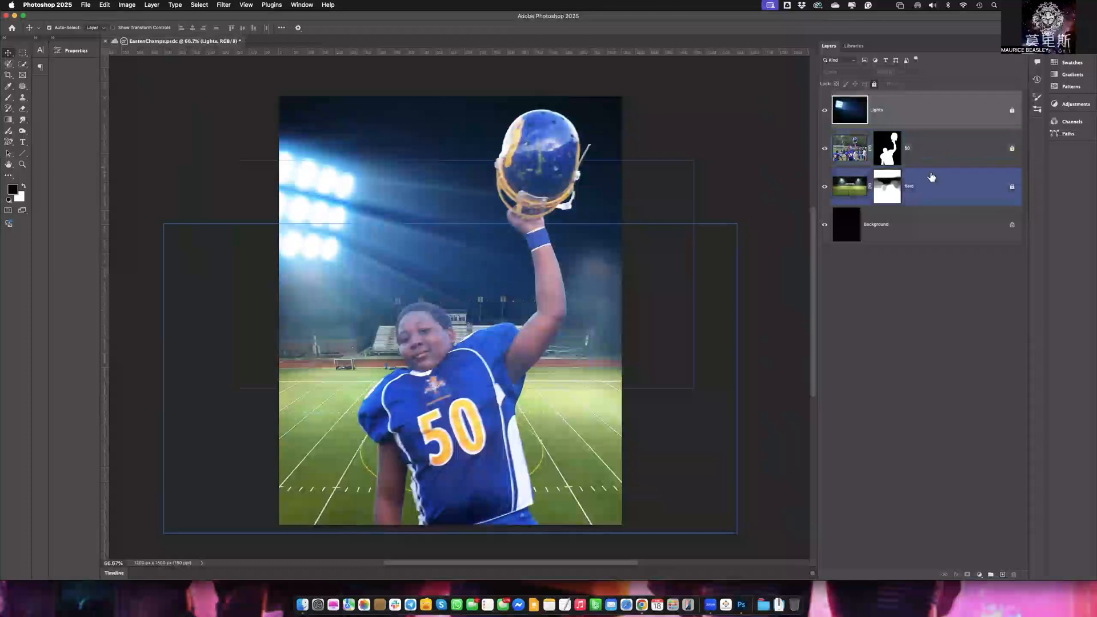
left_click(444, 224)
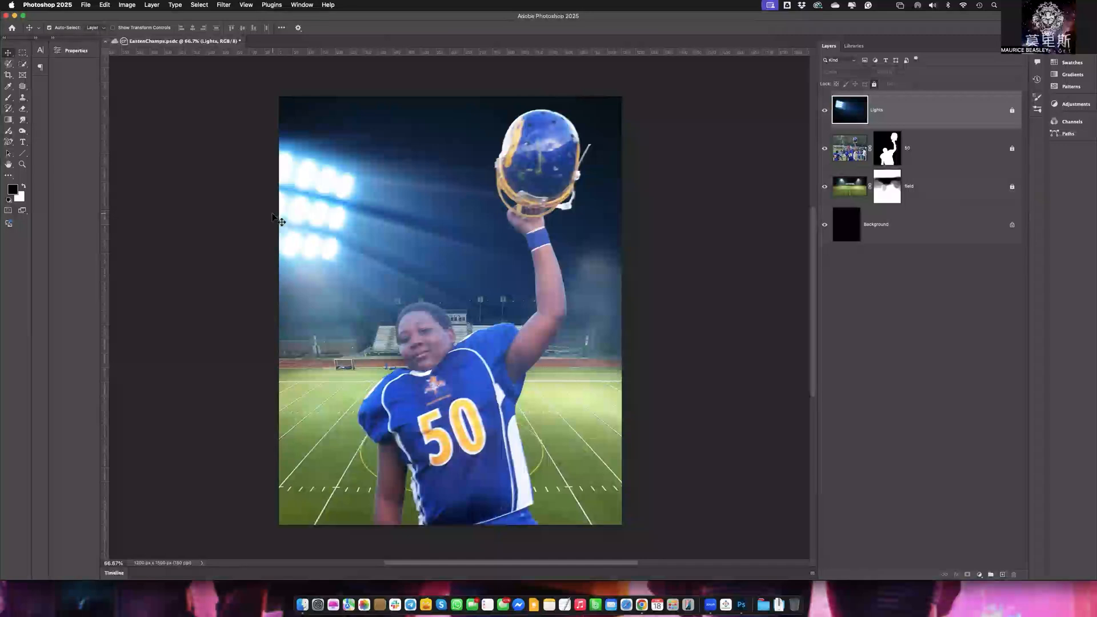
Browse the computer's FootballProject folder for a file to open
left_click(86, 5)
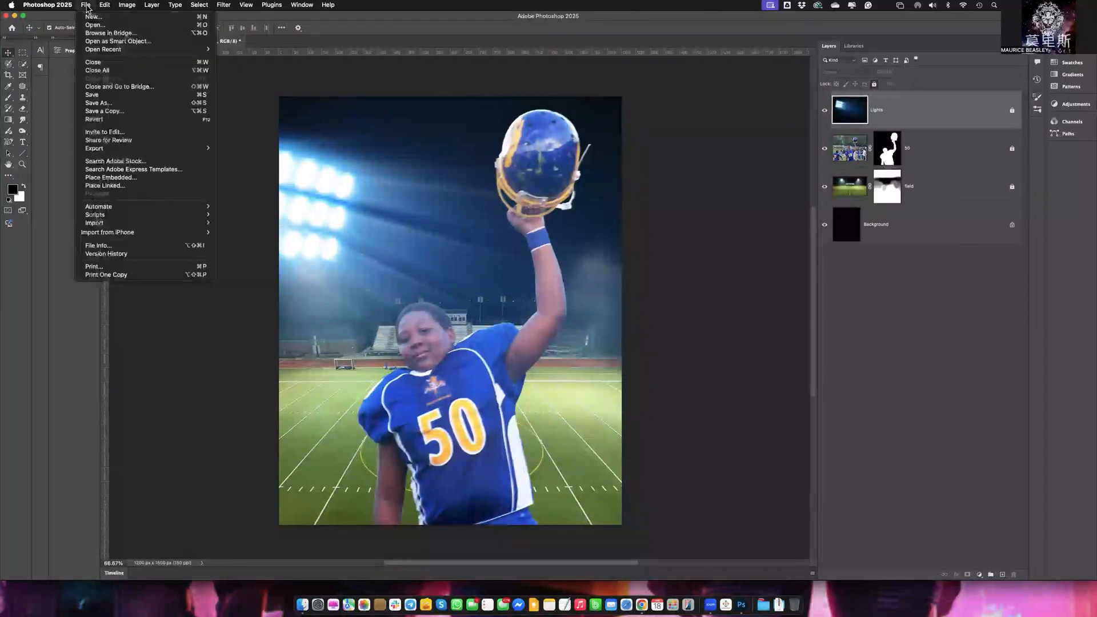
left_click(113, 26)
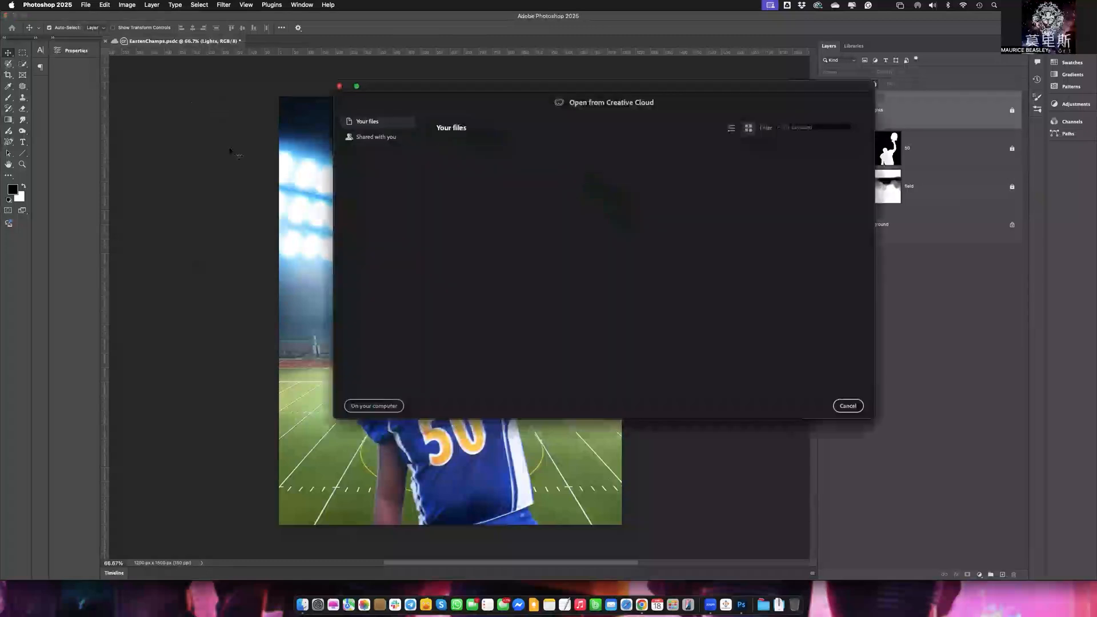
left_click(386, 406)
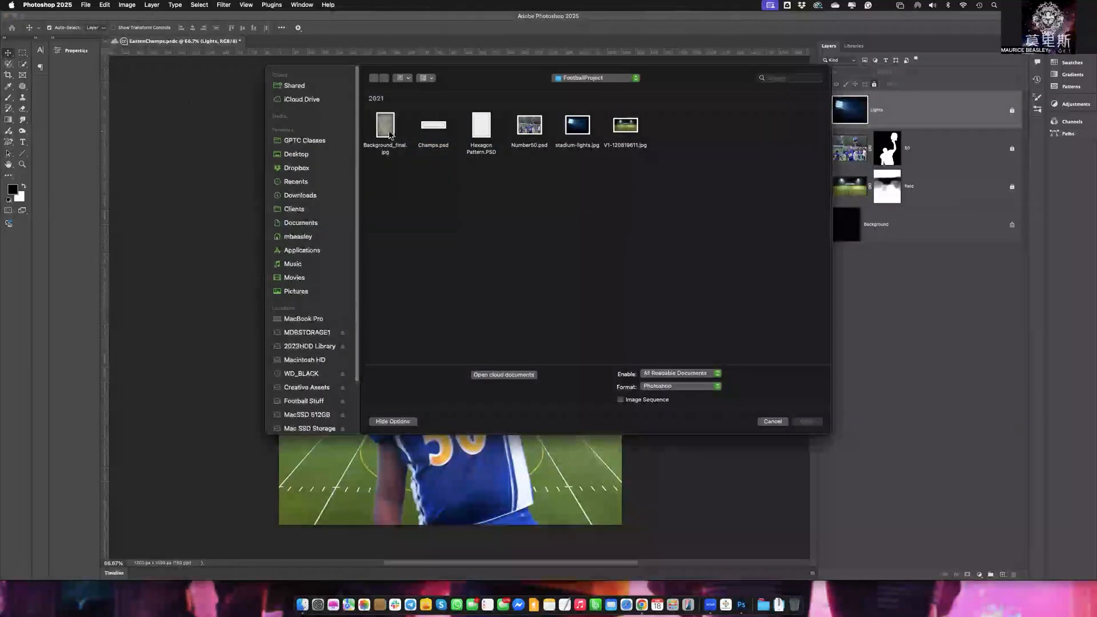
Preview Background_final.jpg and Hexagon Pattern.PSD in the file browser
left_click(391, 135)
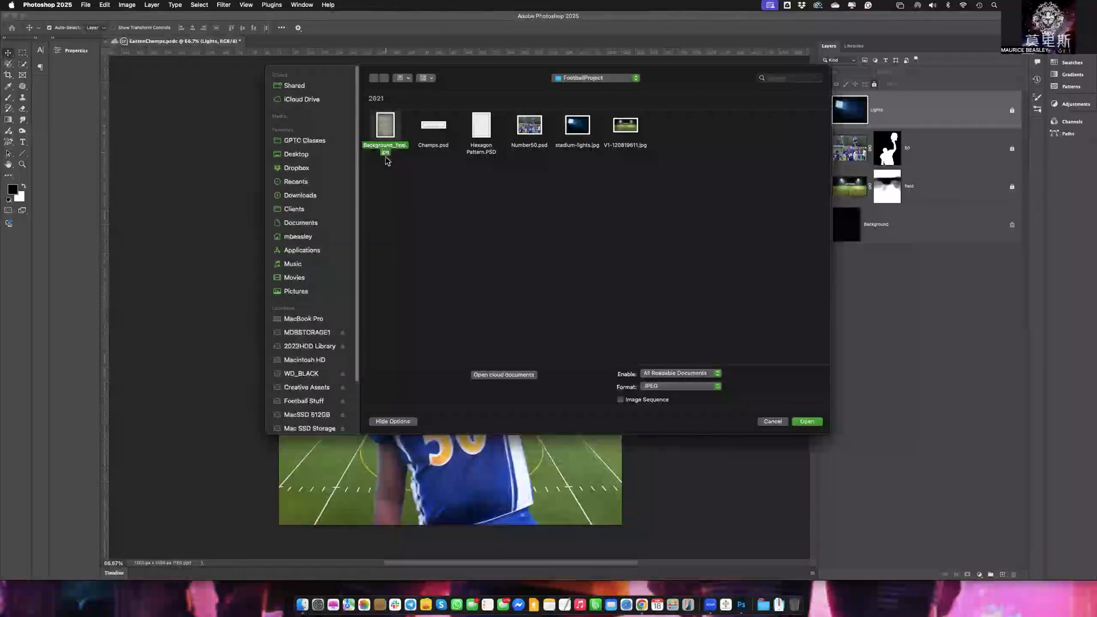
key("space")
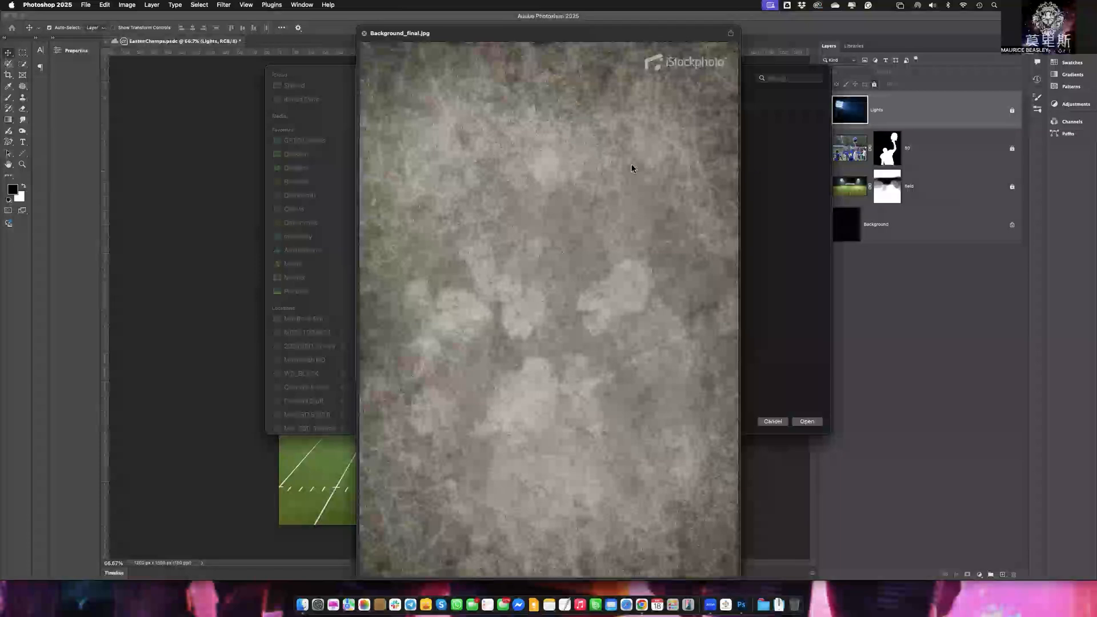
key("space")
left_click(482, 127)
key("space")
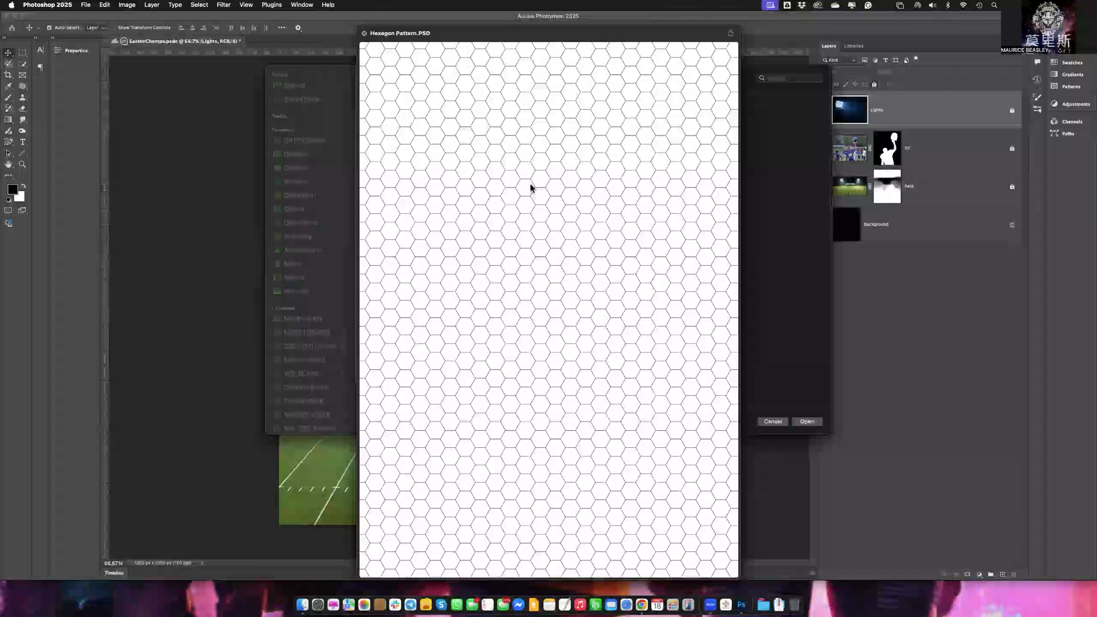
Close the preview and open Hexagon Pattern.PSD, converting its colors to the working space
key("space")
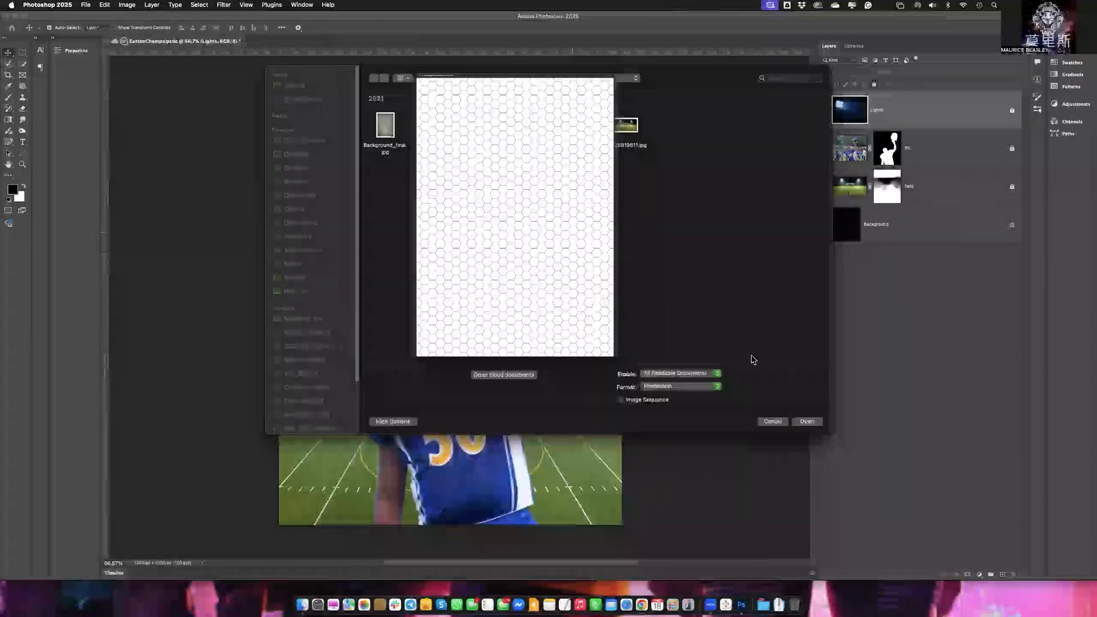
left_click(810, 423)
left_click(556, 237)
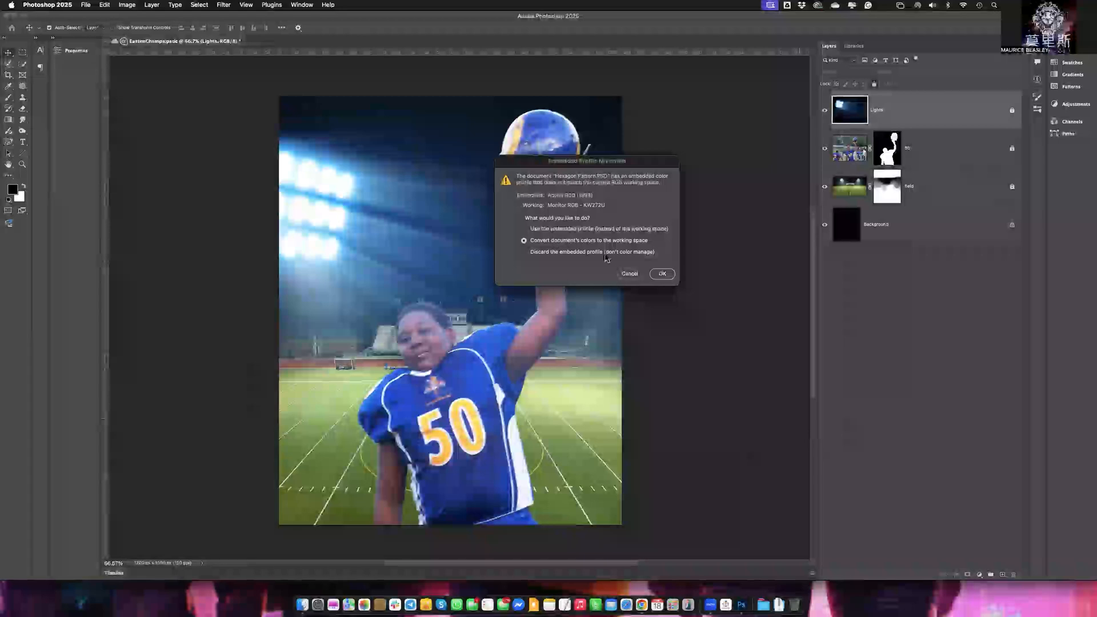
left_click(661, 274)
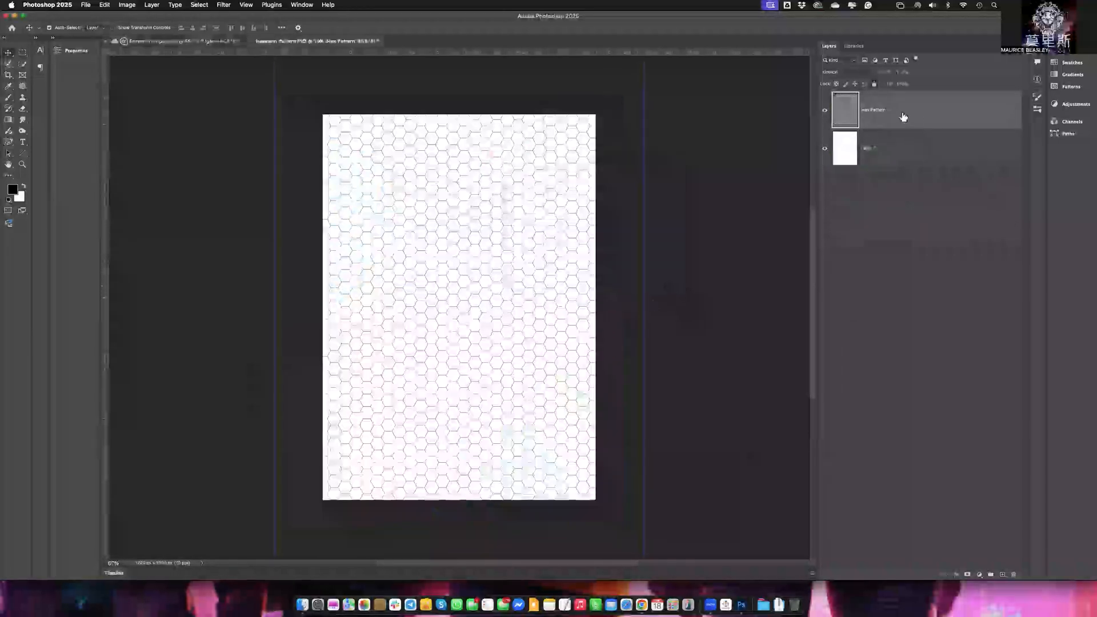
right_click(919, 117)
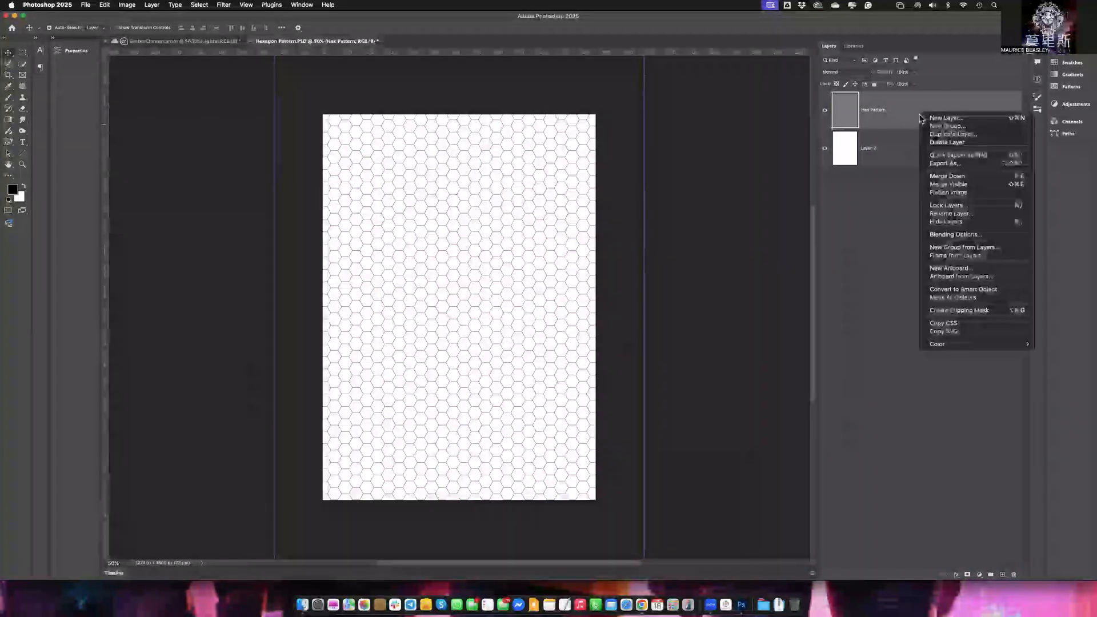
left_click(954, 143)
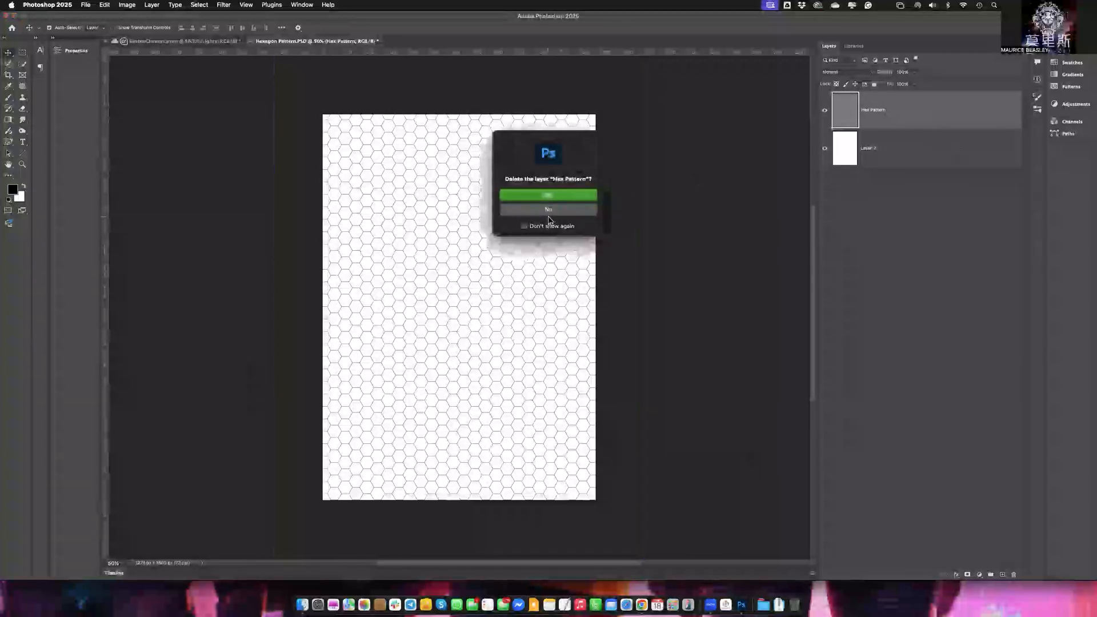
left_click(549, 210)
Duplicate the Hex Pattern layer into the poster document and close Hexagon Pattern.PSD
right_click(901, 119)
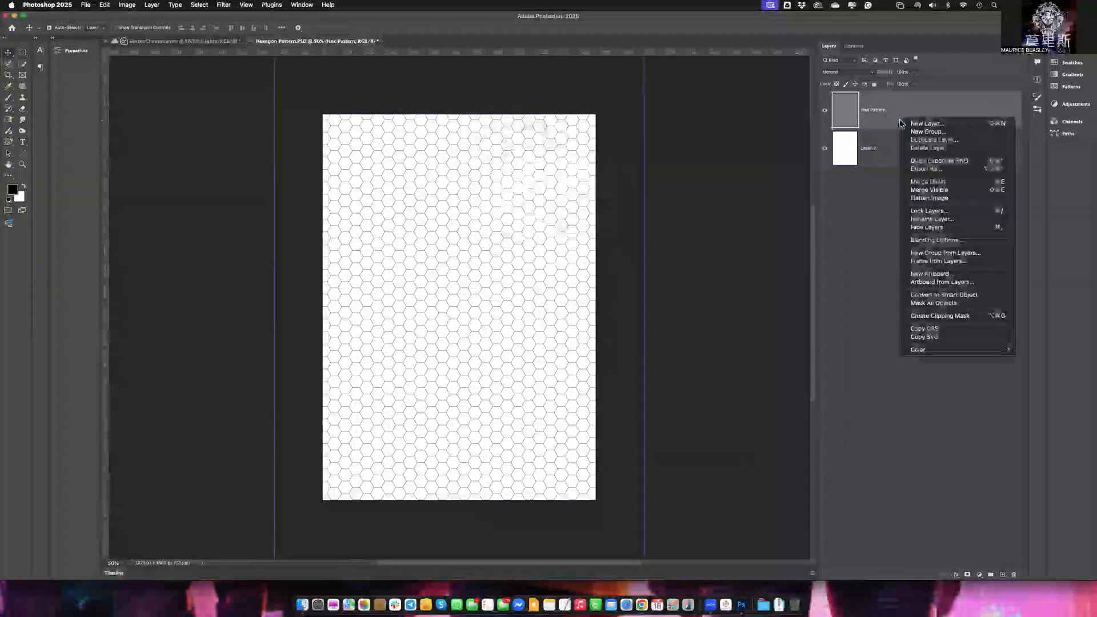
left_click(944, 143)
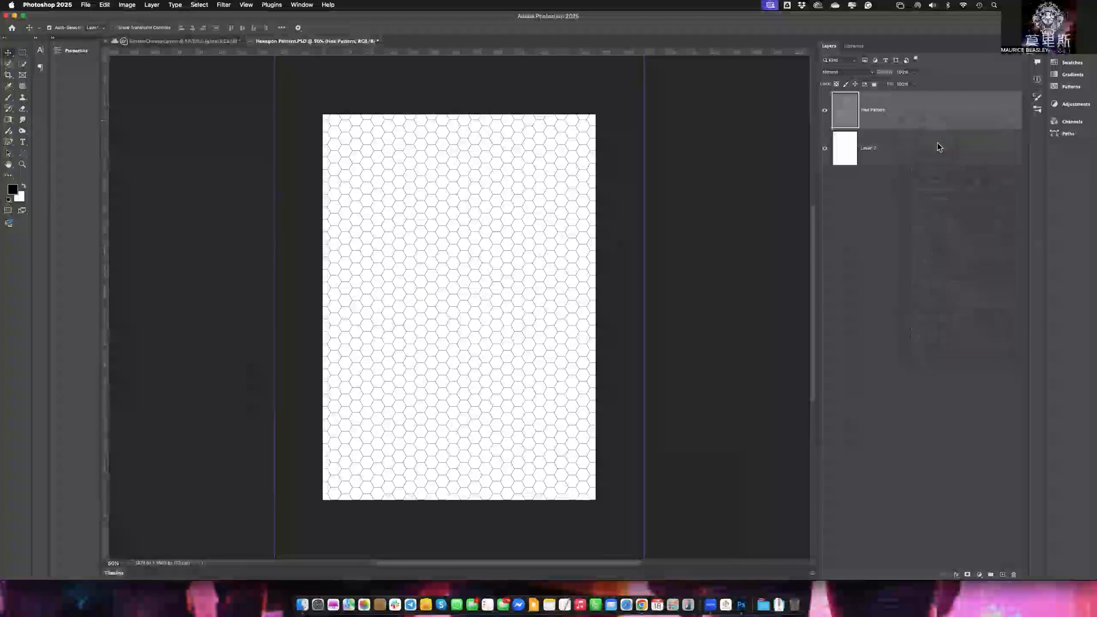
left_click(730, 121)
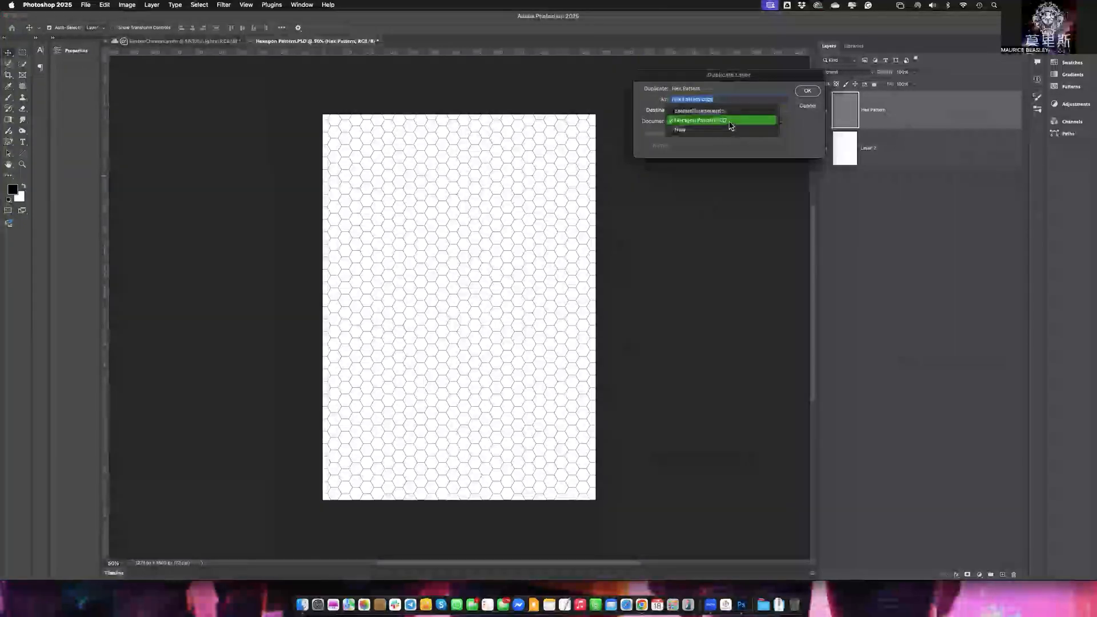
left_click(727, 112)
left_click(808, 91)
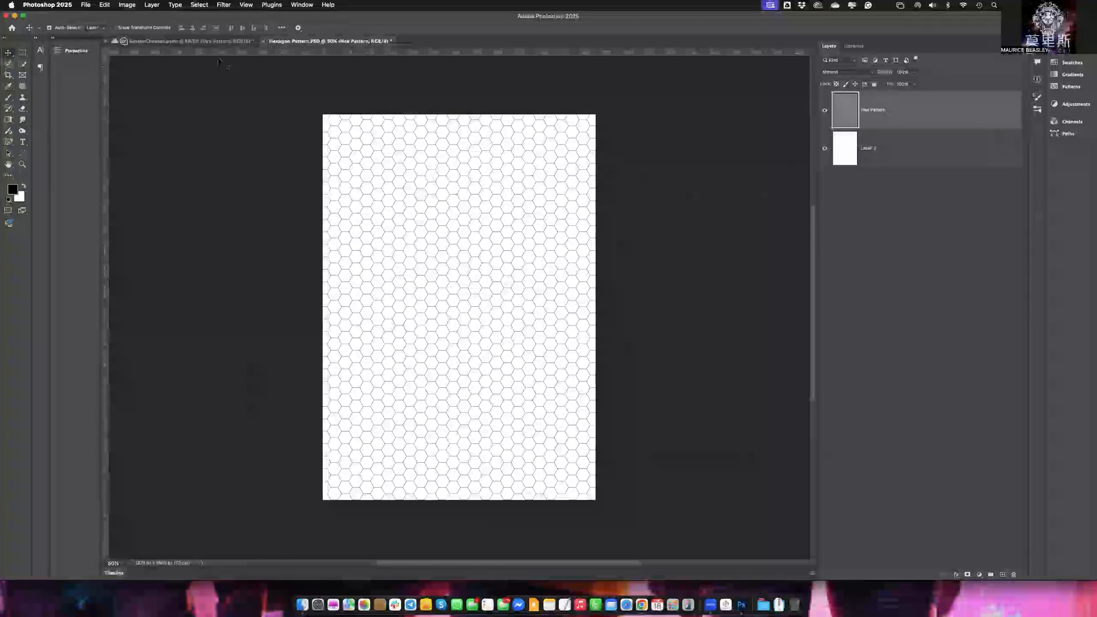
left_click(263, 42)
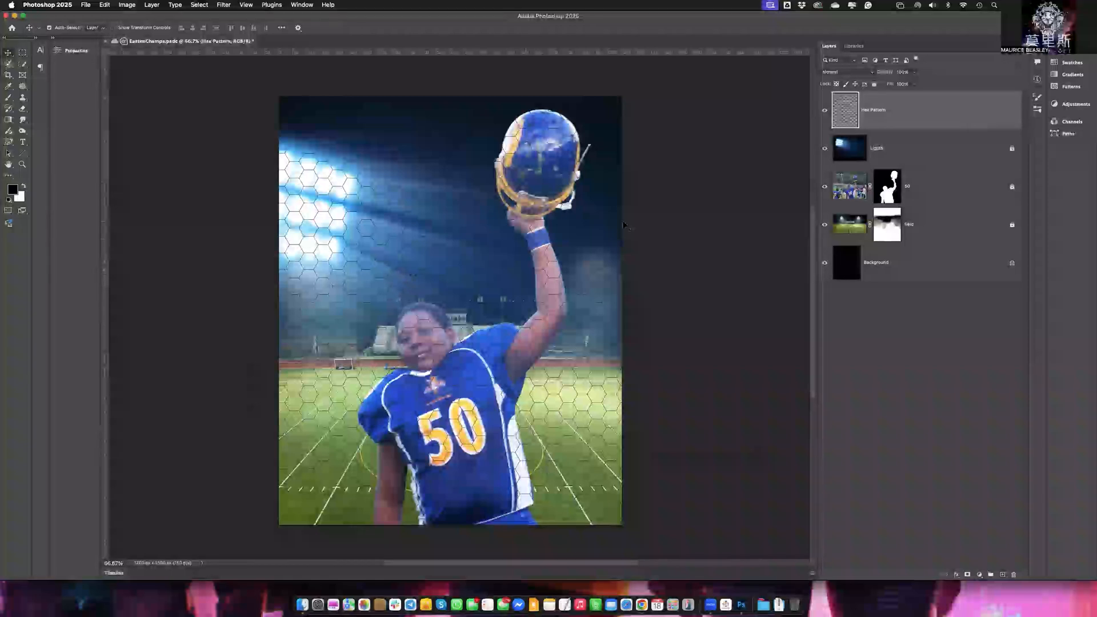
Compare the poster with and without the Hex Pattern layer, and shift the pattern slightly to the right across the poster
left_click(824, 112)
left_click(824, 112)
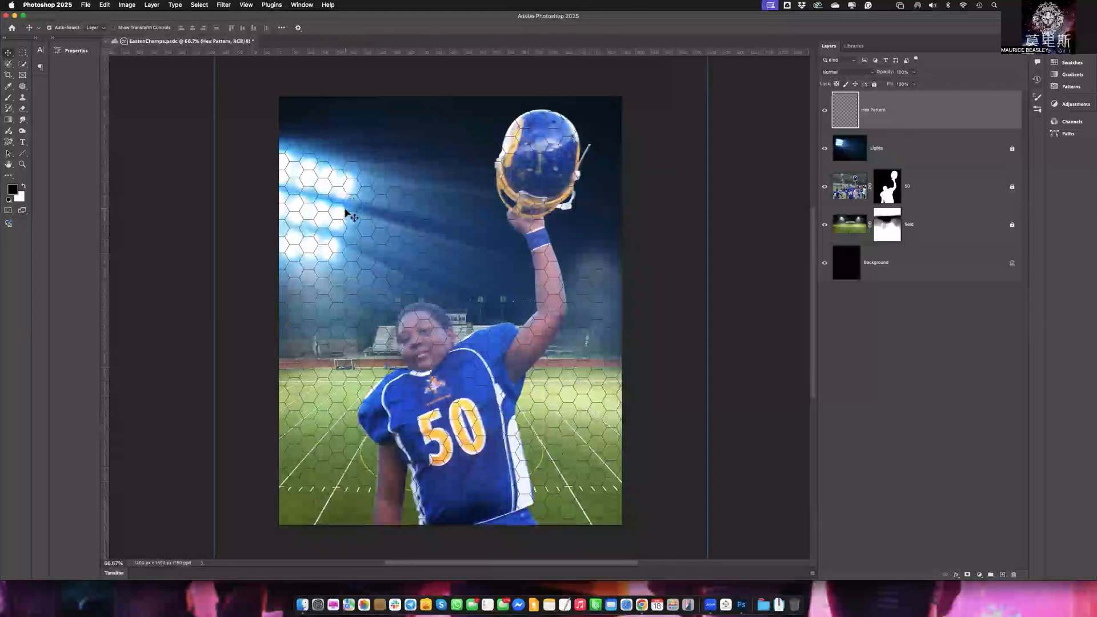
key("m")
left_click_drag(294, 152, 336, 163)
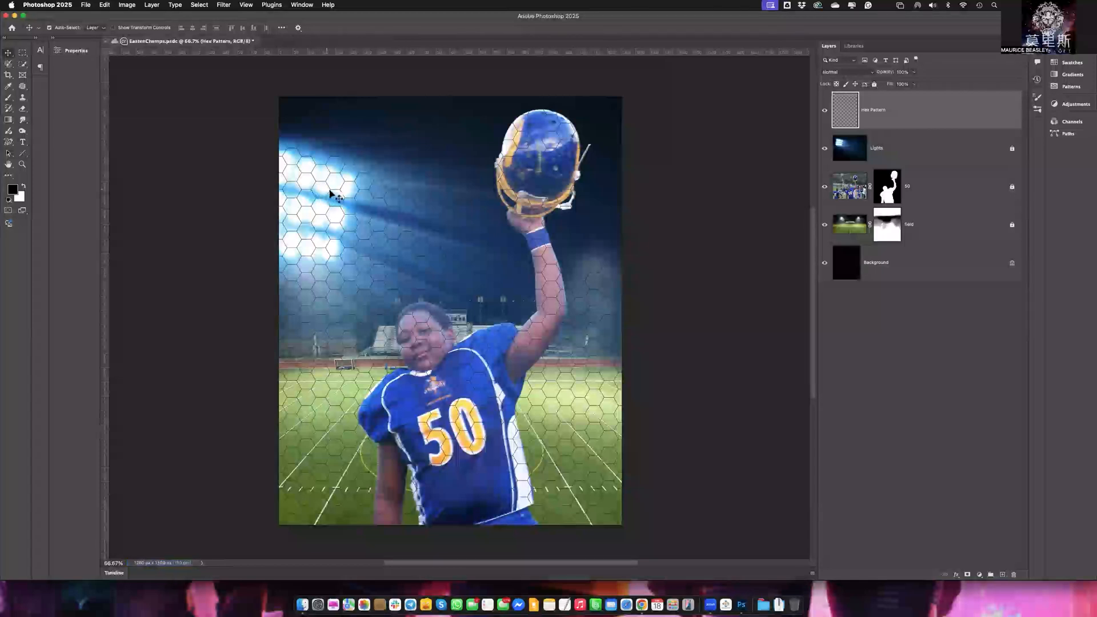
key("super+semicolon")
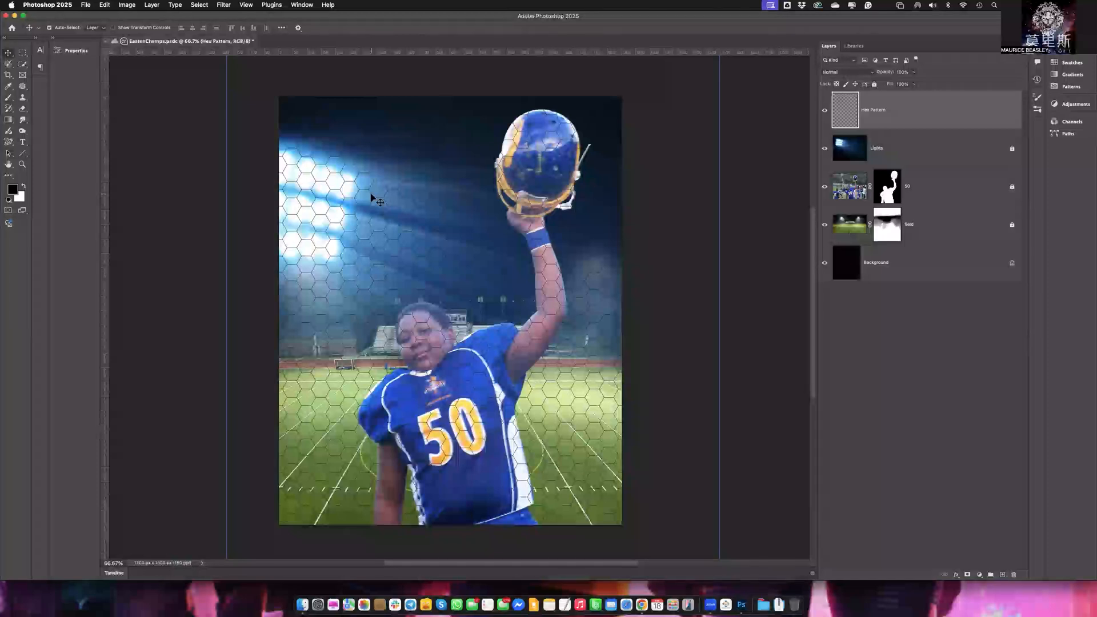
left_click_drag(371, 197, 388, 166)
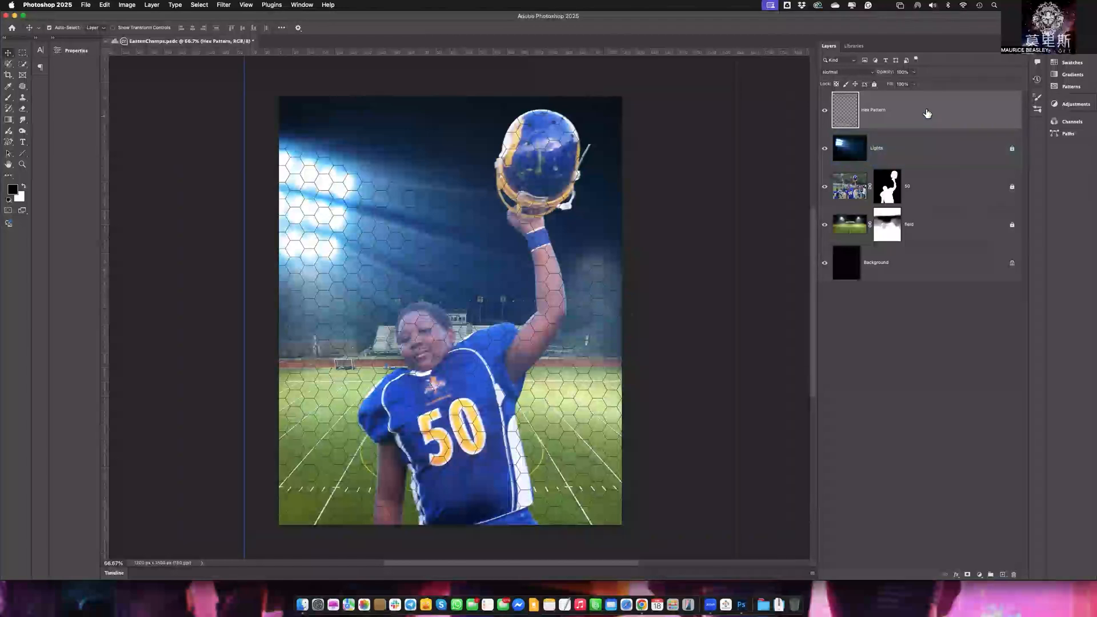
Place the Hex Pattern layer between the player and field layers and set its blend mode to Lighter Color
left_click_drag(927, 114, 926, 205)
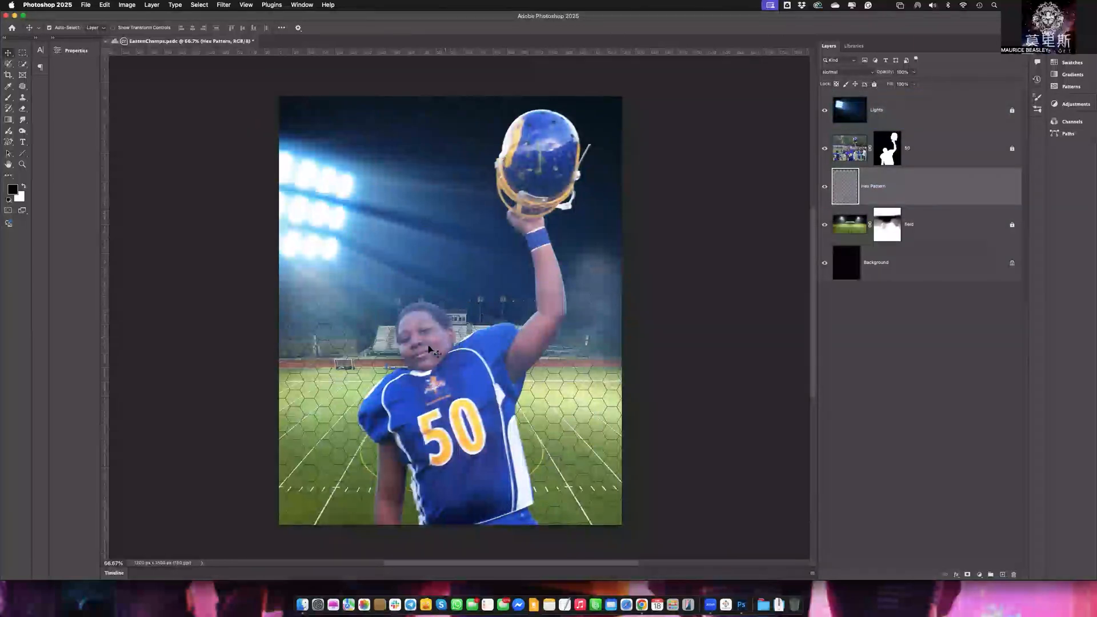
left_click(867, 72)
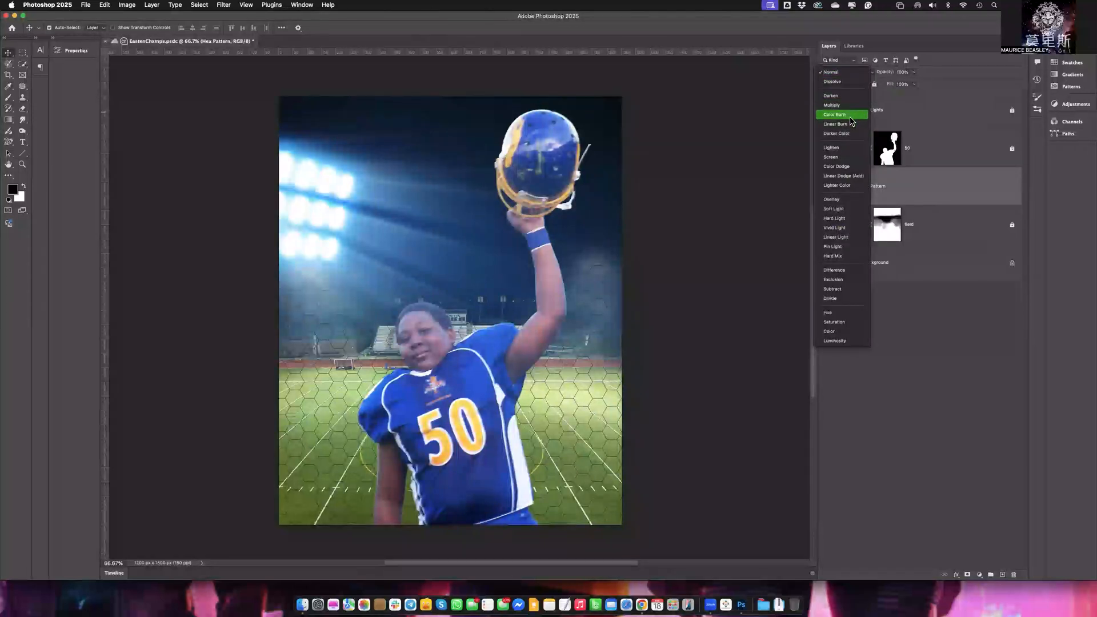
left_click(856, 189)
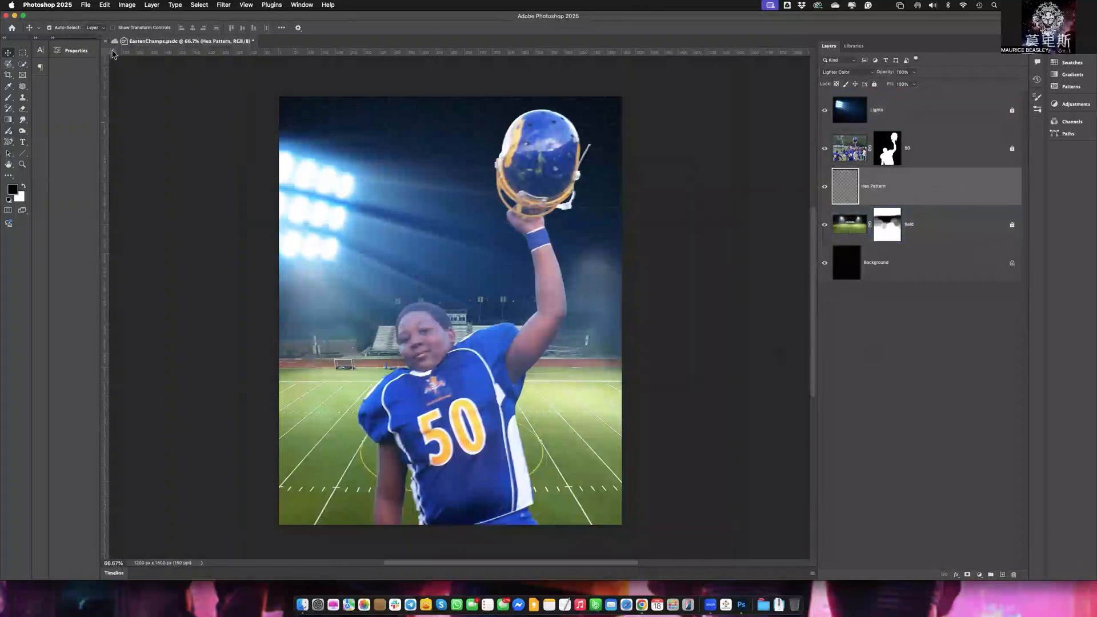
Open Background_final.jpg from the FootballProject folder, converting its colors to the working space
left_click(86, 6)
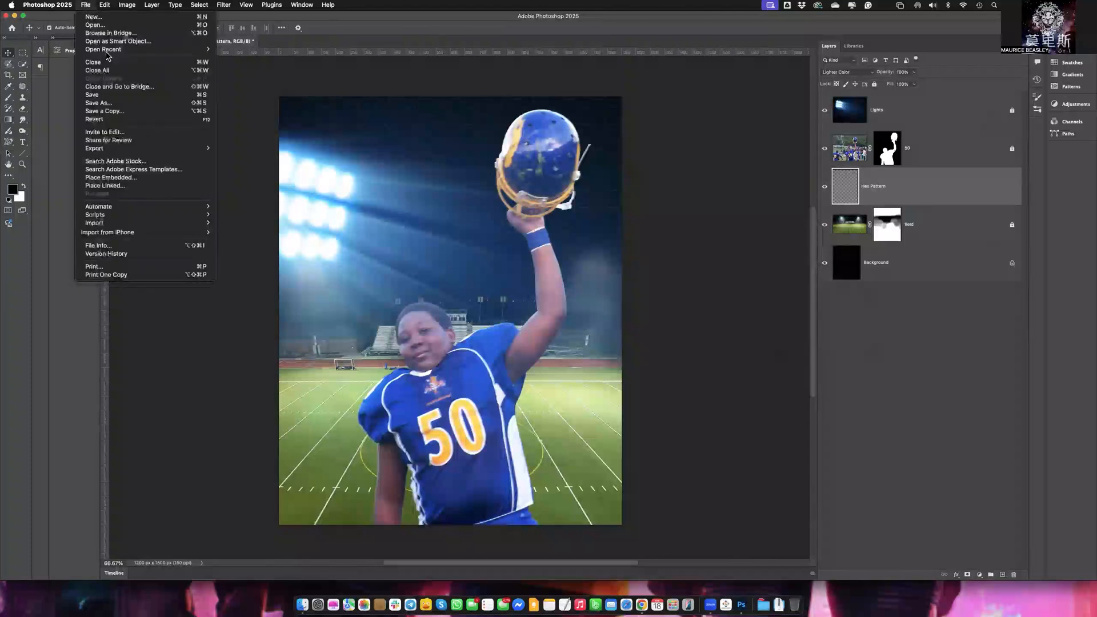
left_click(111, 25)
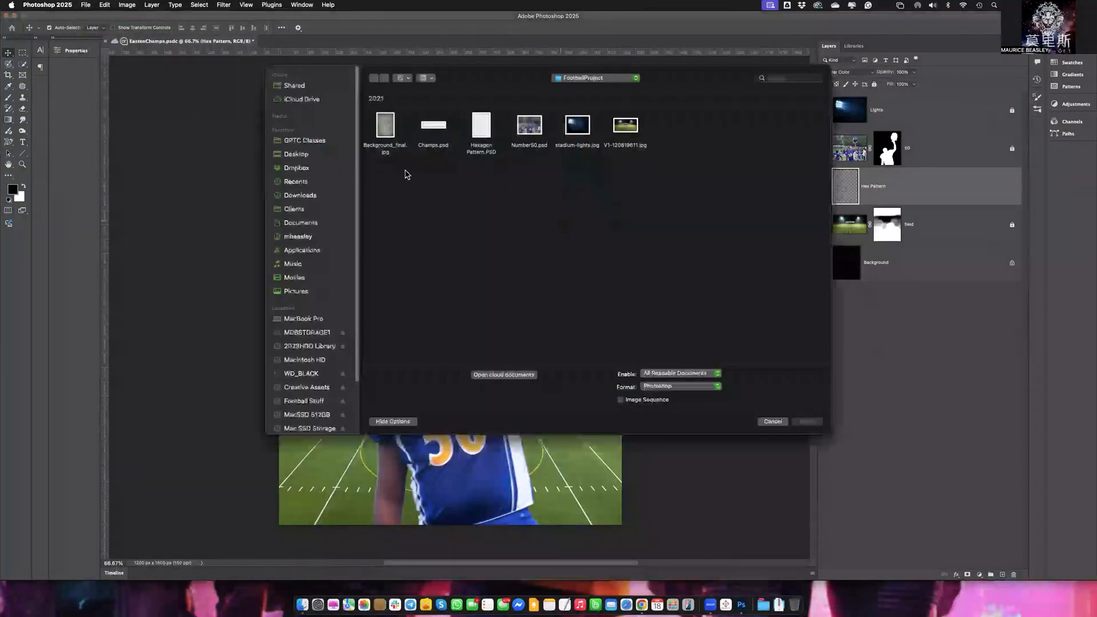
left_click(386, 127)
left_click(816, 425)
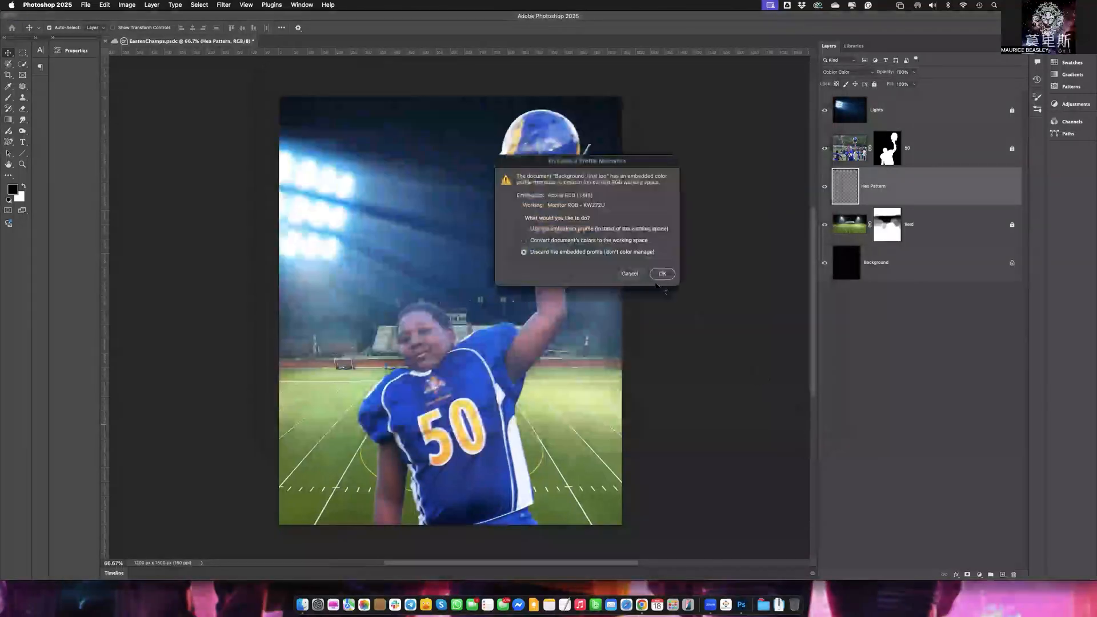
left_click(660, 275)
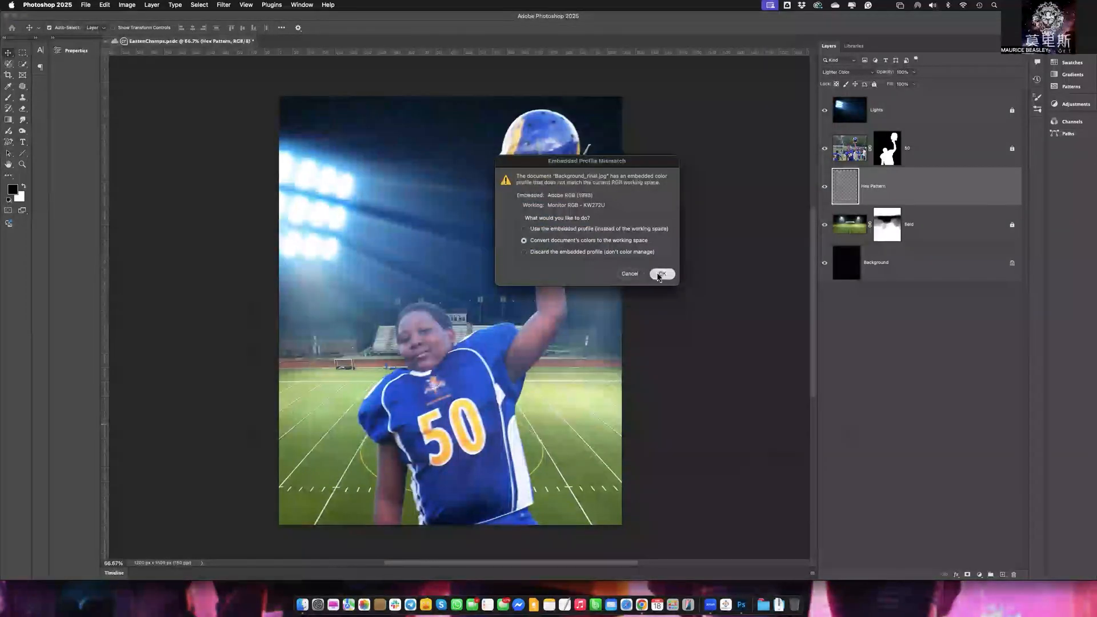
Duplicate the grunge image's Background layer into the poster document and close Background_final.jpg
right_click(930, 118)
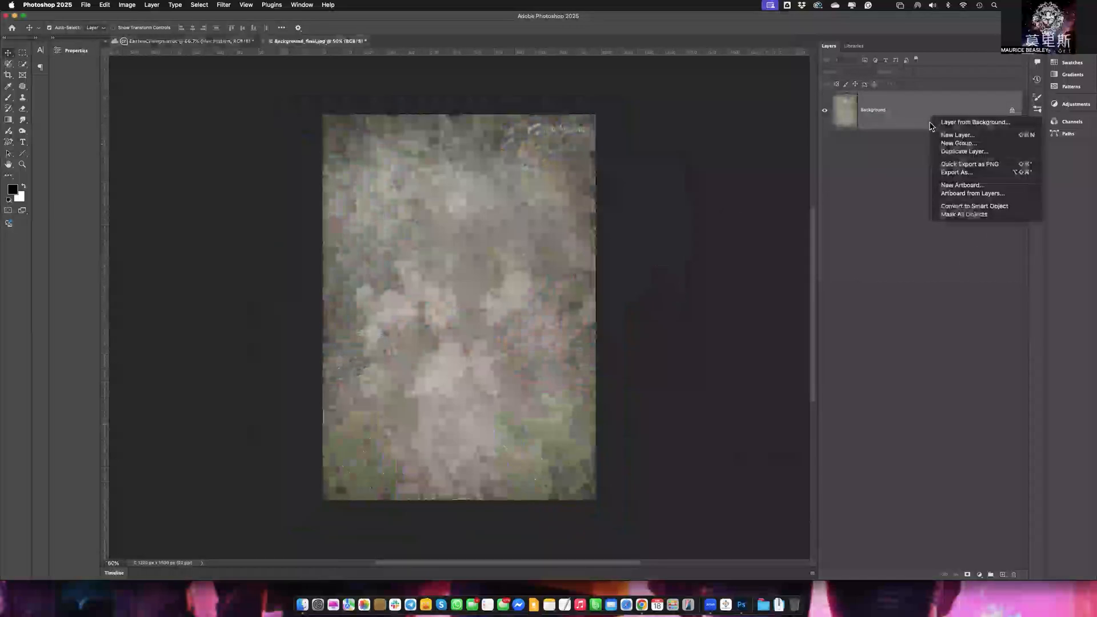
left_click(960, 152)
left_click(731, 127)
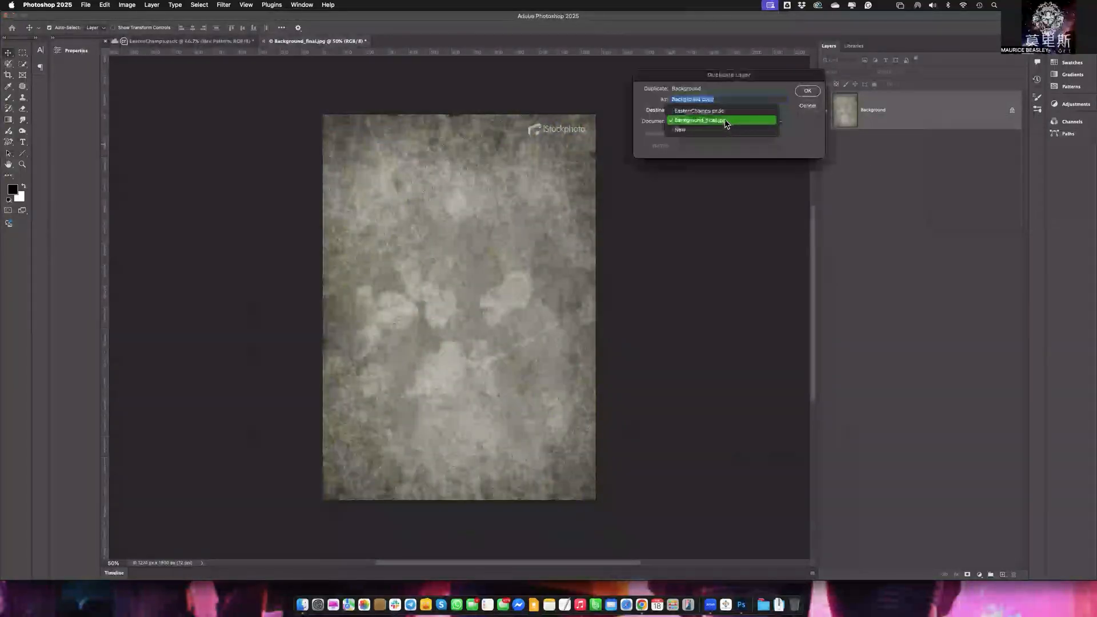
left_click(699, 111)
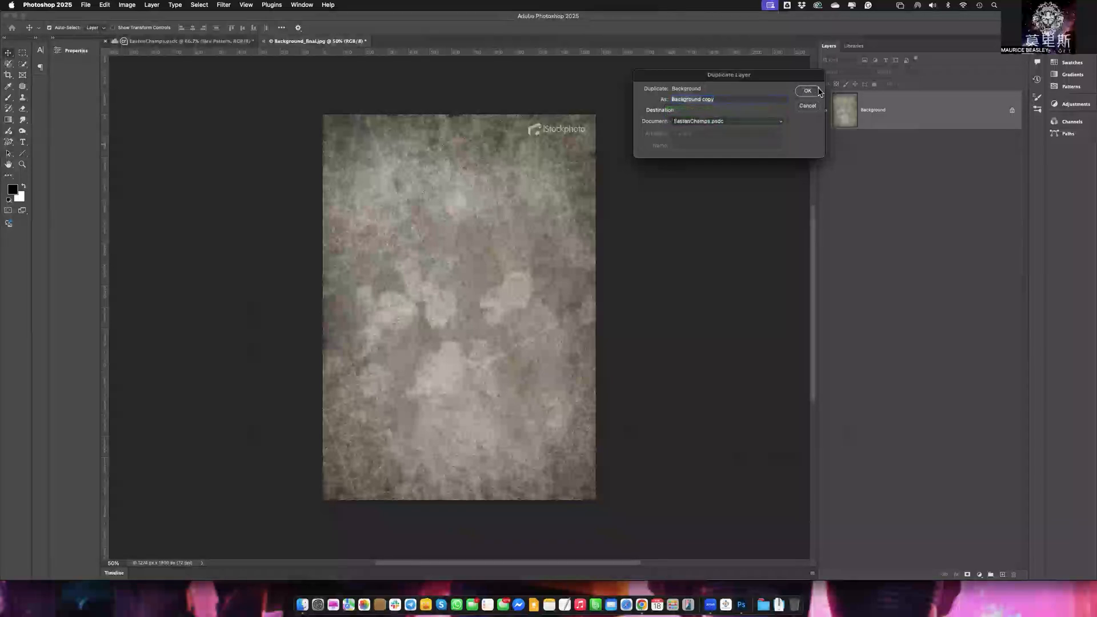
left_click(818, 91)
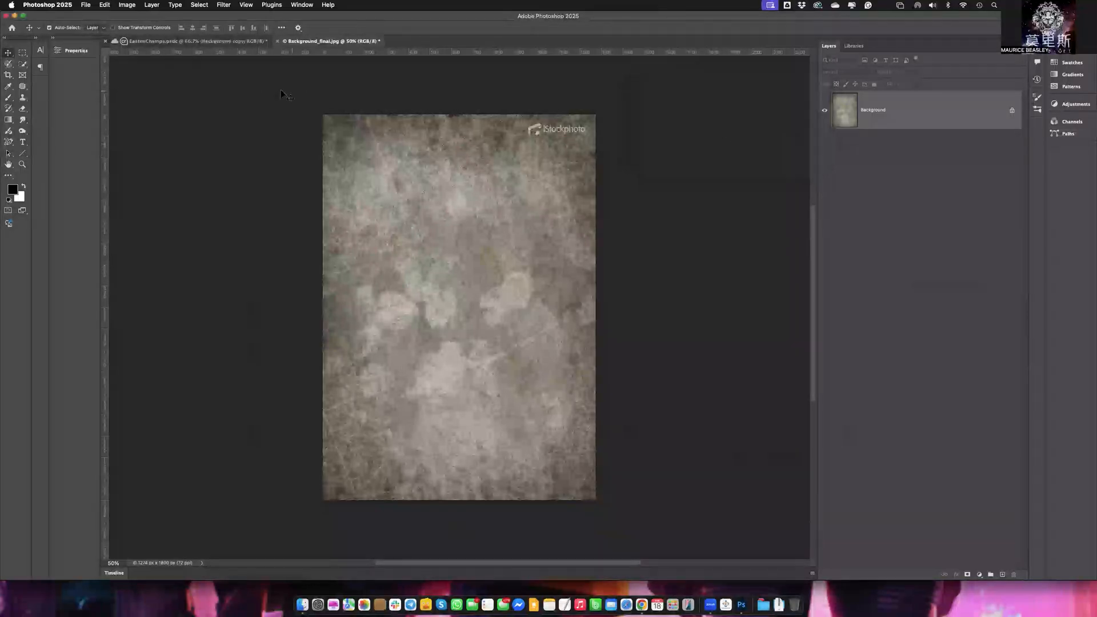
left_click(278, 42)
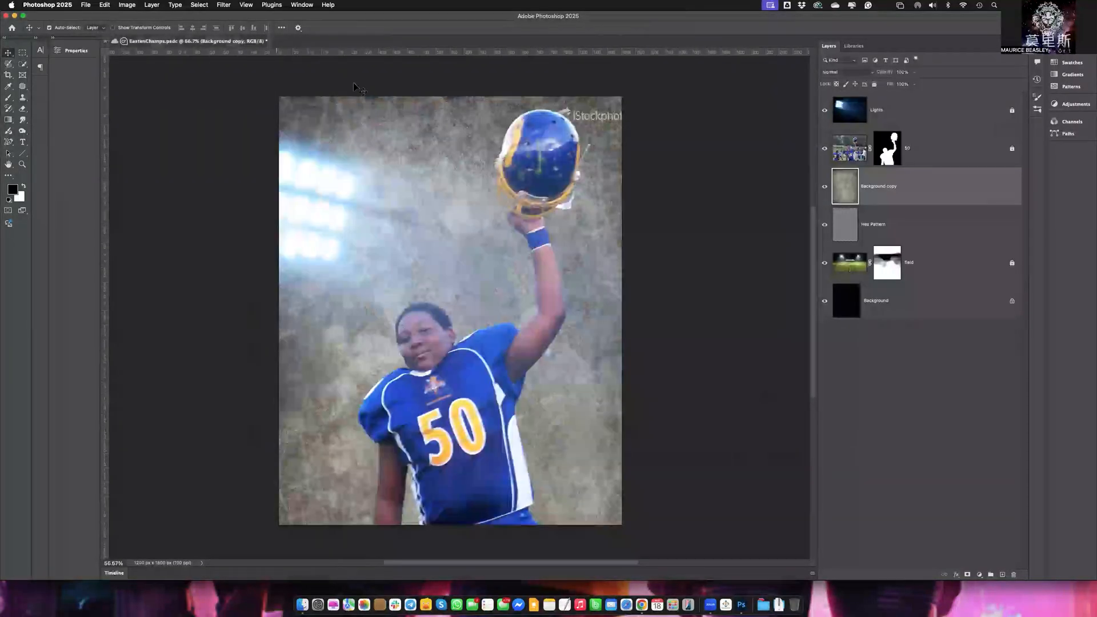
Bring the Background copy layer to the top of the stack, then enlarge it to about 126% and position it to cover the poster
left_click(942, 262)
left_click_drag(942, 227, 930, 107)
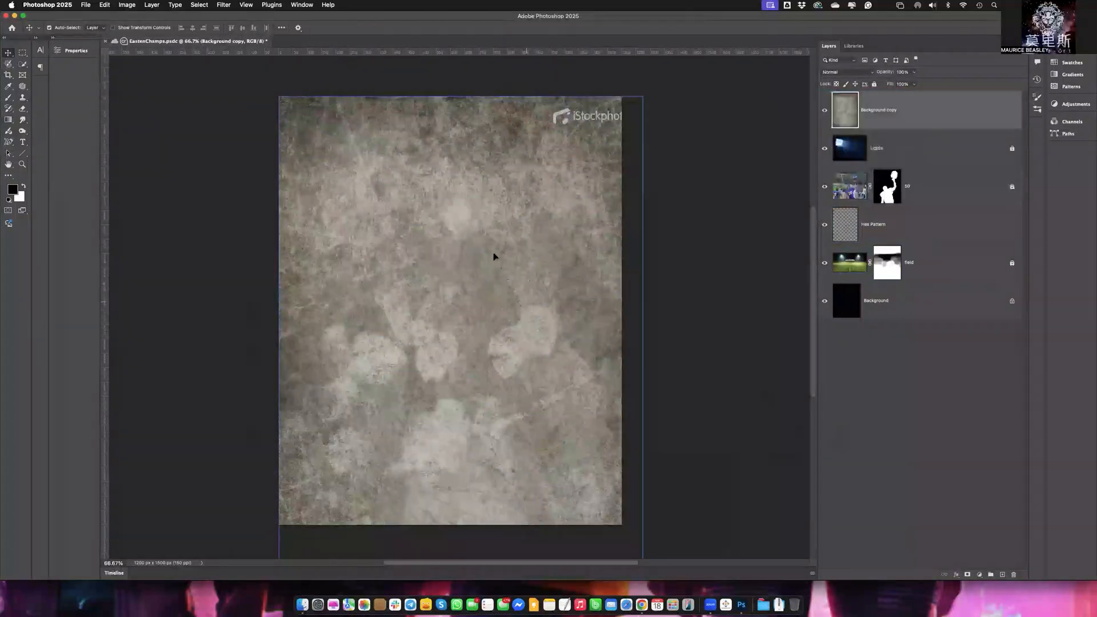
left_click_drag(533, 219, 502, 286)
key("ctrl+t")
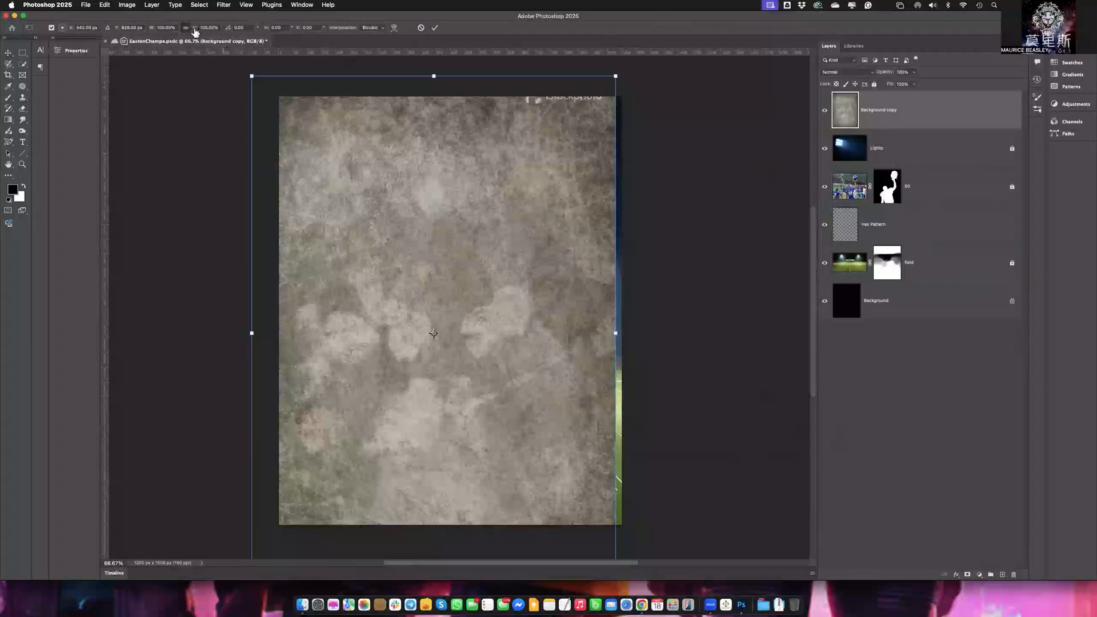
left_click_drag(202, 32, 211, 32)
left_click_drag(445, 153, 469, 141)
left_click_drag(497, 264, 455, 193)
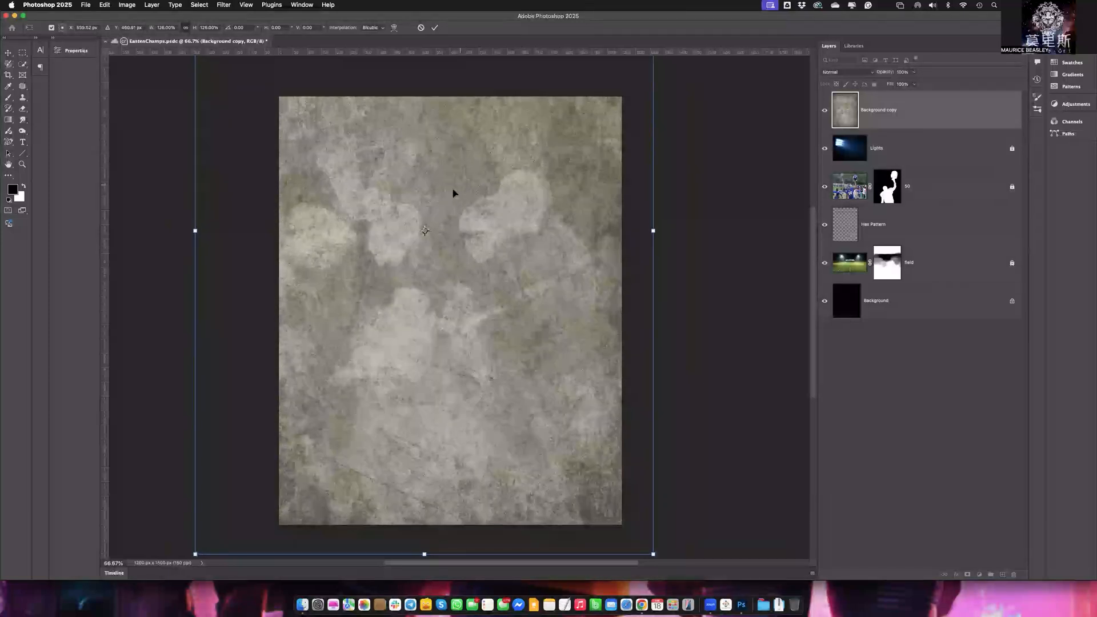
left_click(435, 28)
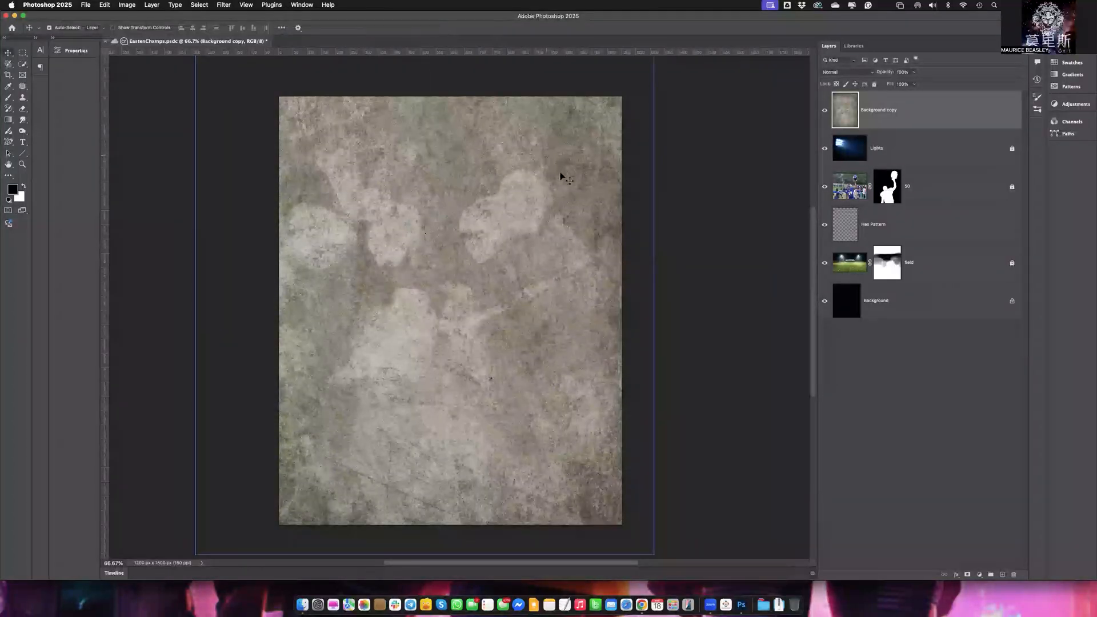
Rename the Background copy layer as texture
left_click(868, 260)
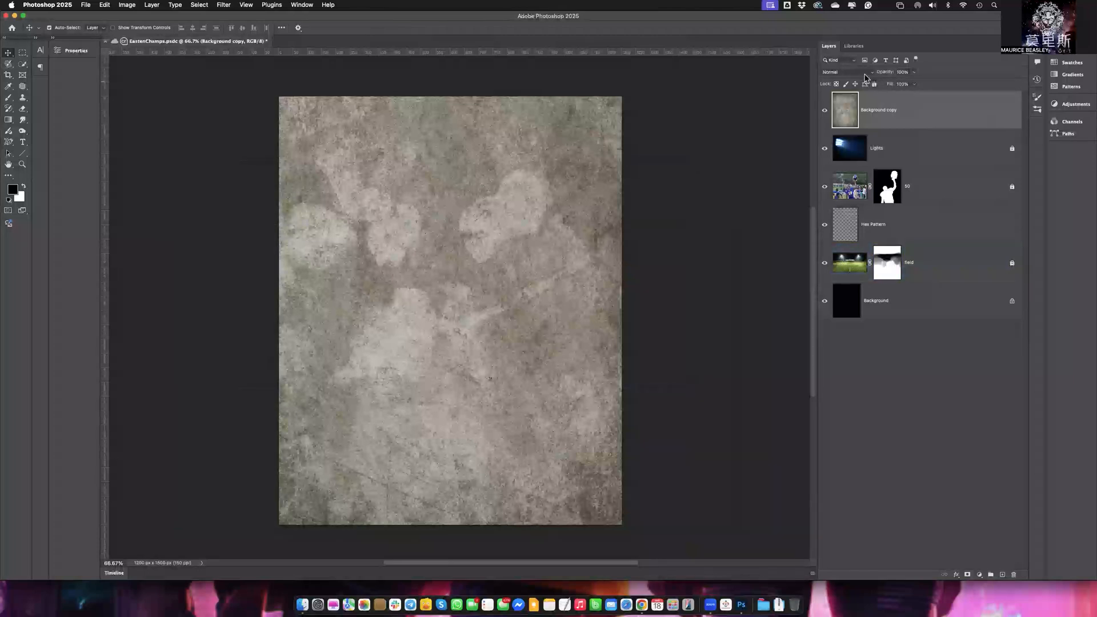
left_click(865, 74)
left_click(923, 98)
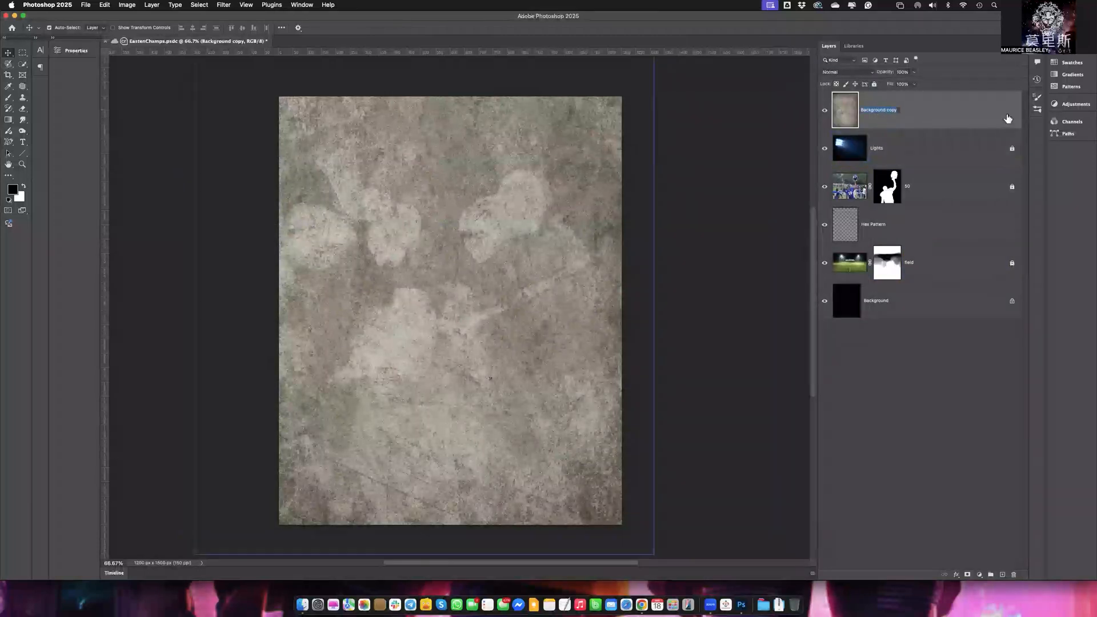
key("BackSpace")
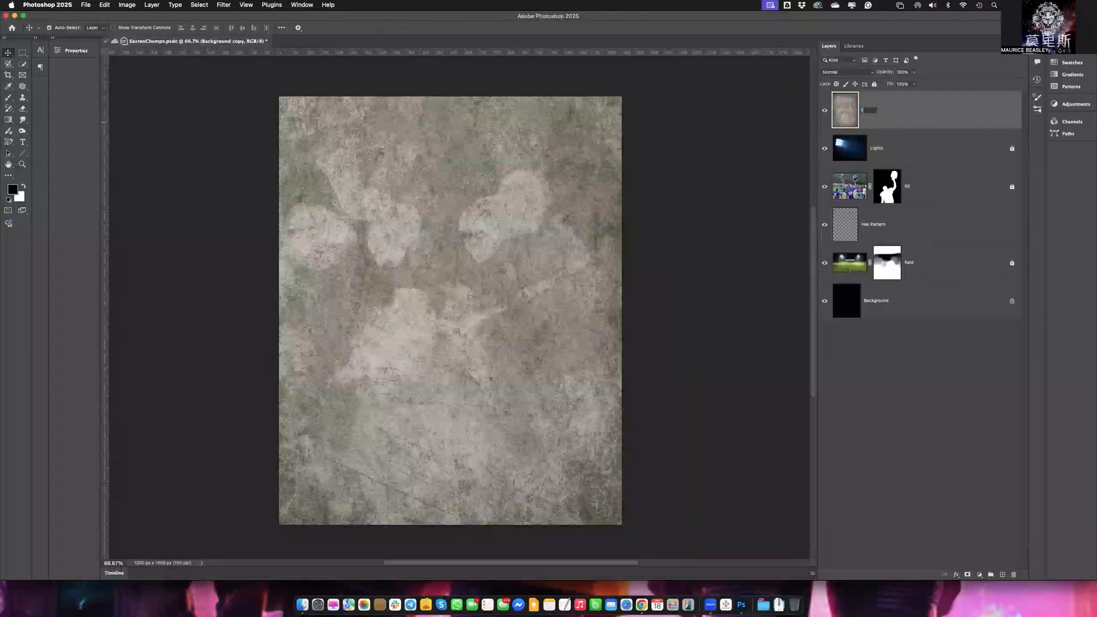
key("Return")
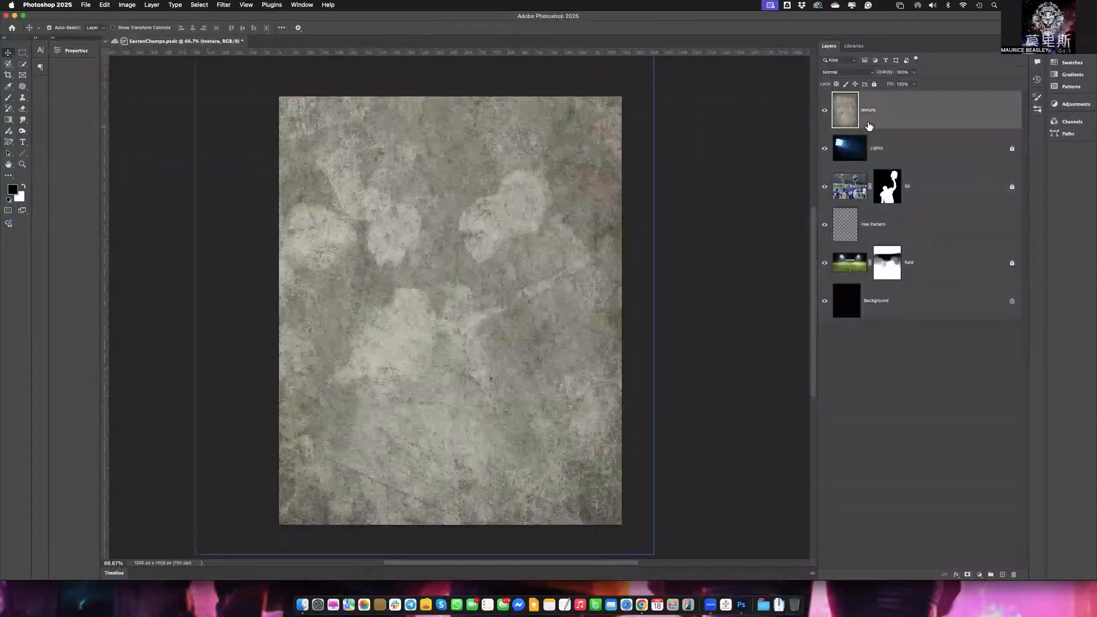
Preview the blend modes from Darken through Pin Light on the texture layer and apply Linear Light
left_click(862, 73)
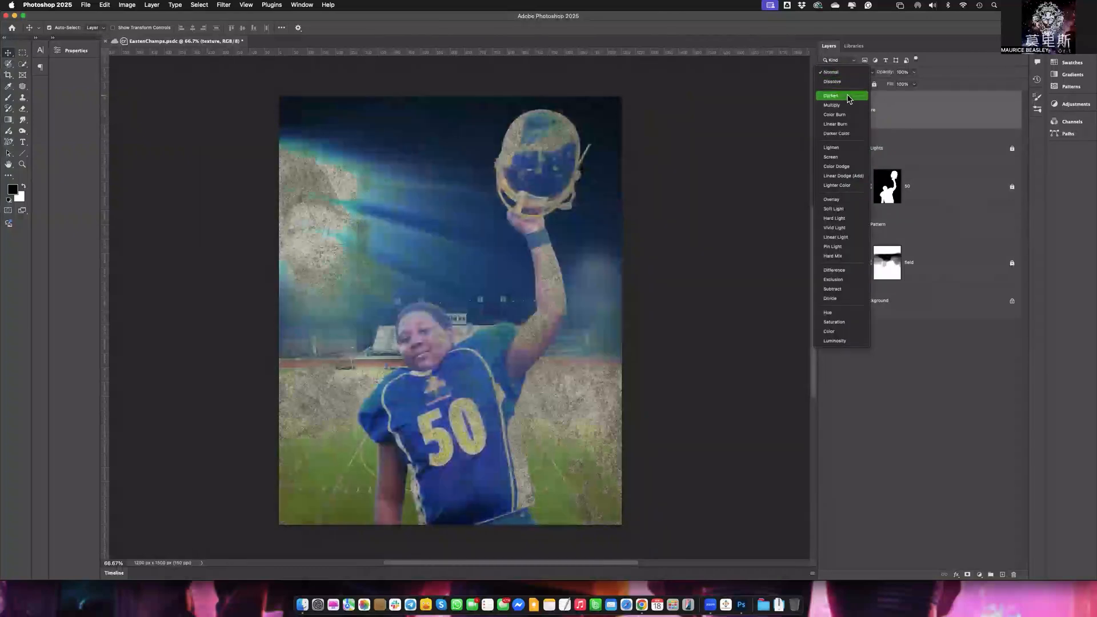
key("Down")
key("Down")
key("Down")
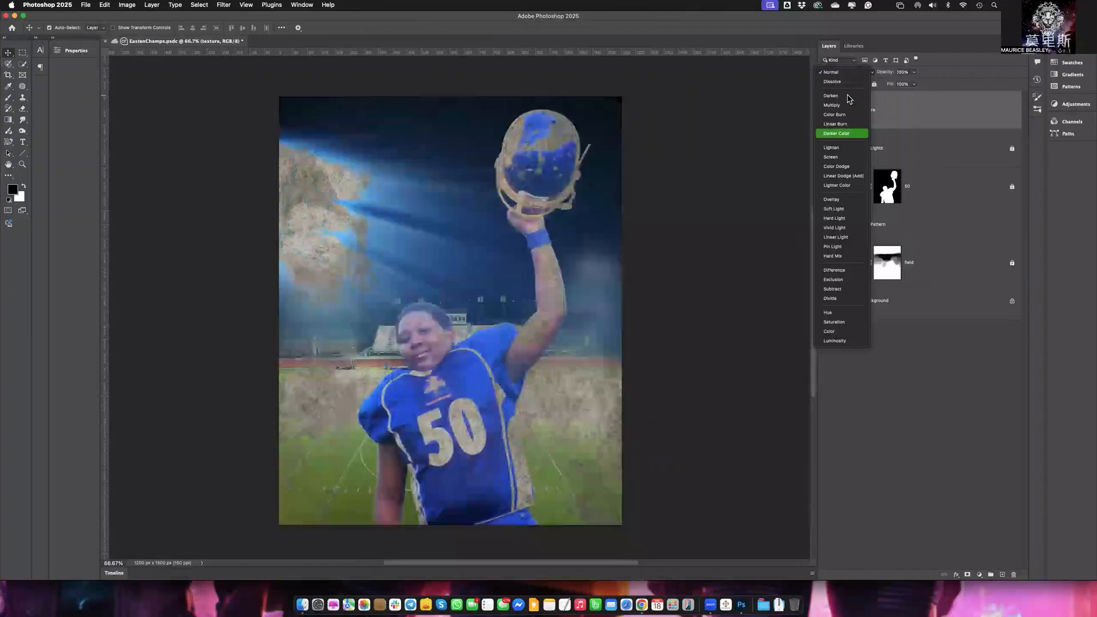
key("Down")
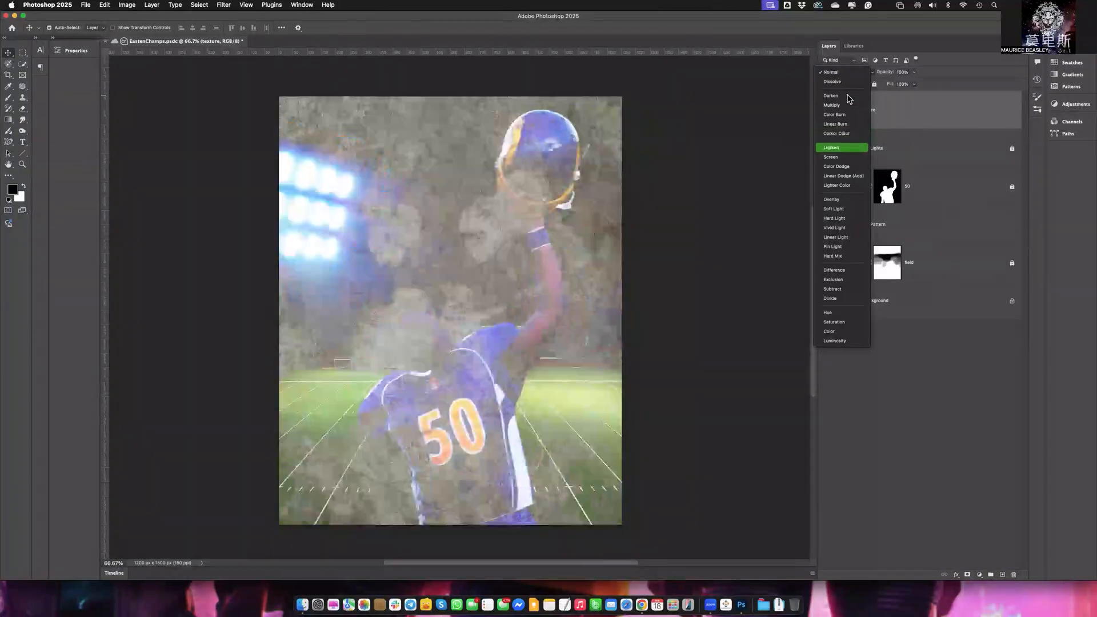
key("Down")
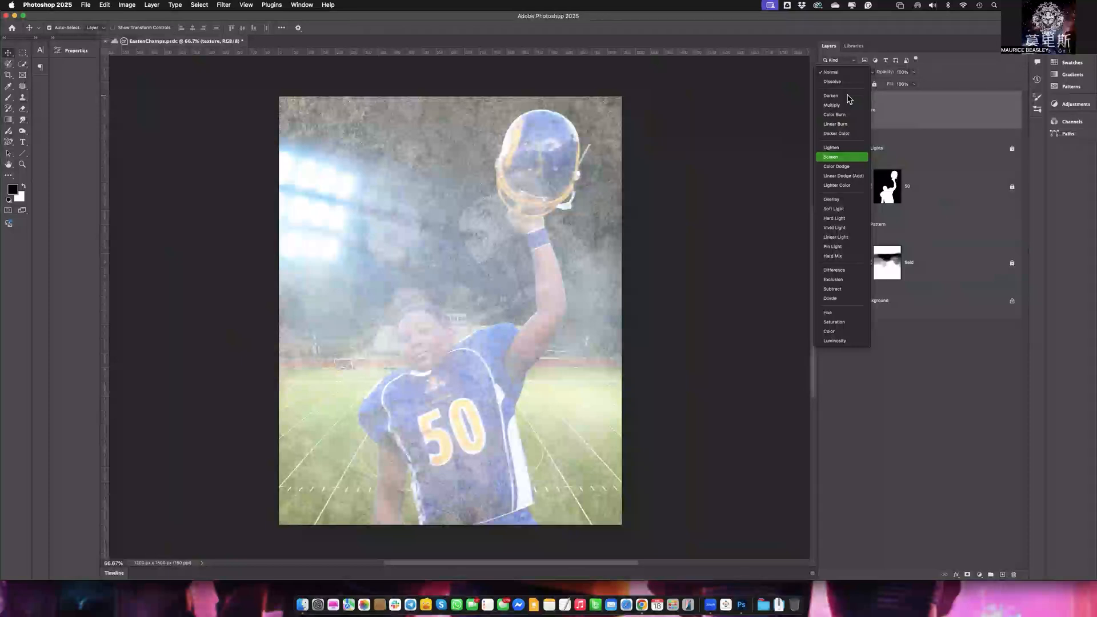
key("Down")
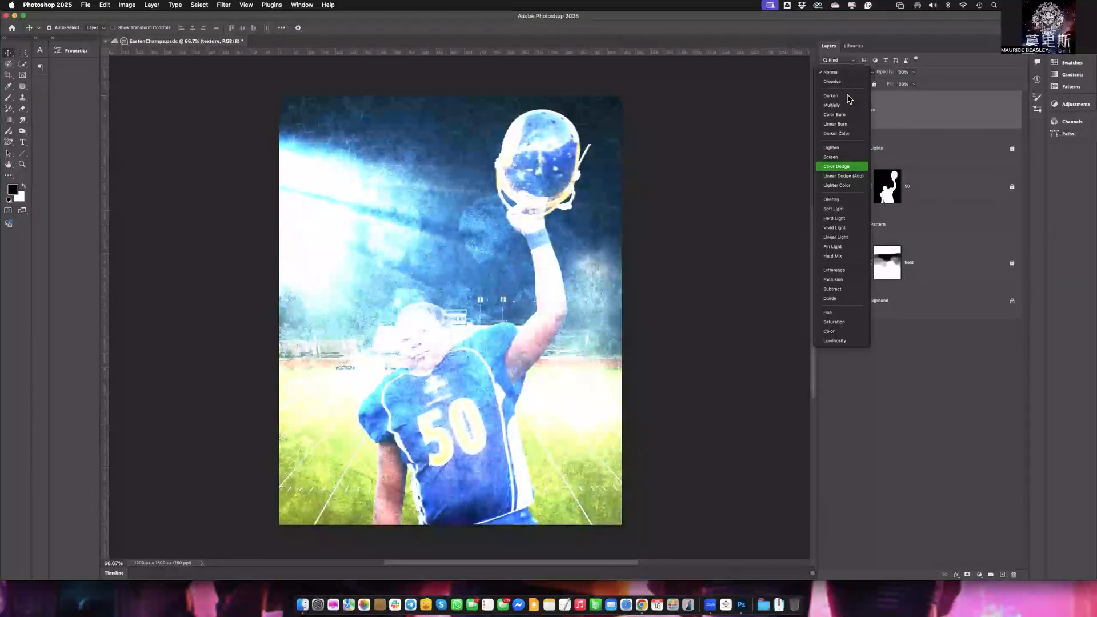
key("Down")
key("Down")
key("Down")
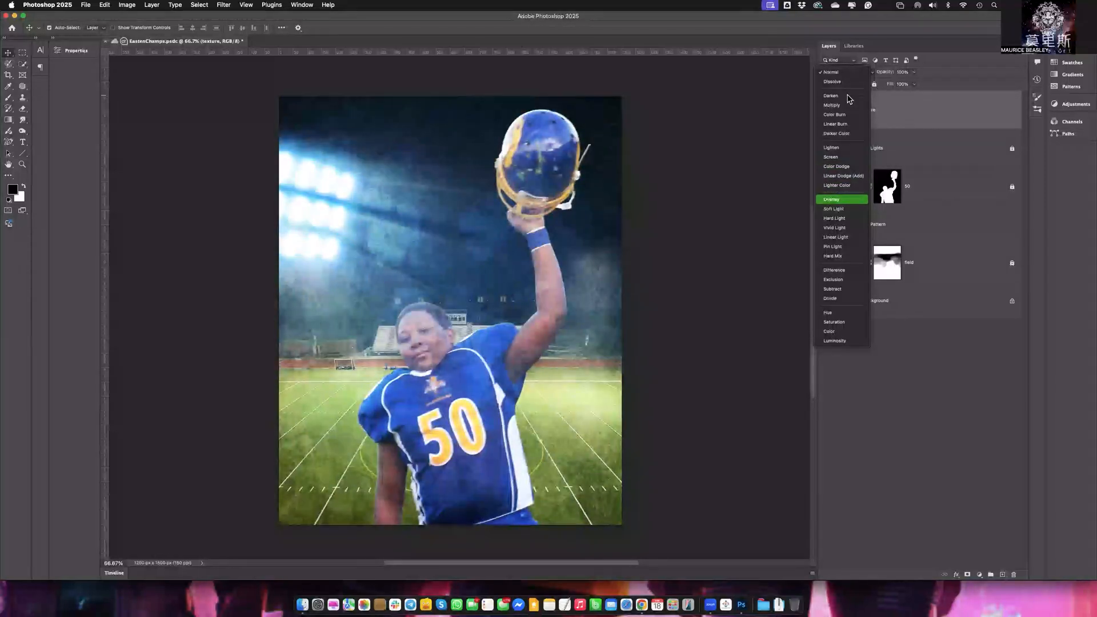
key("Down")
key("Down")
key("Down")
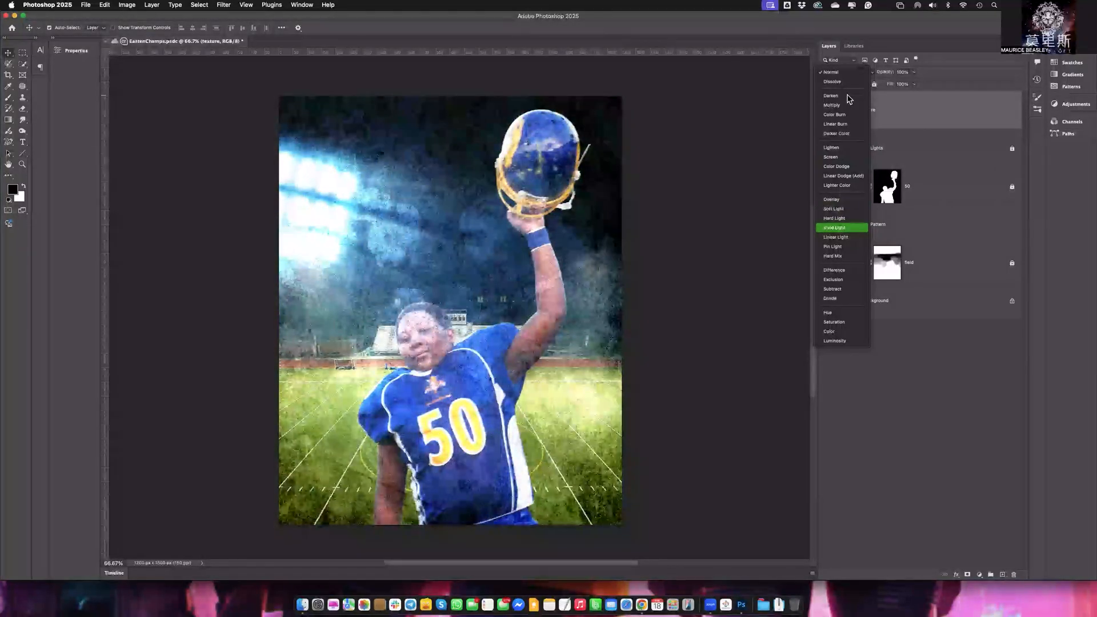
key("Down")
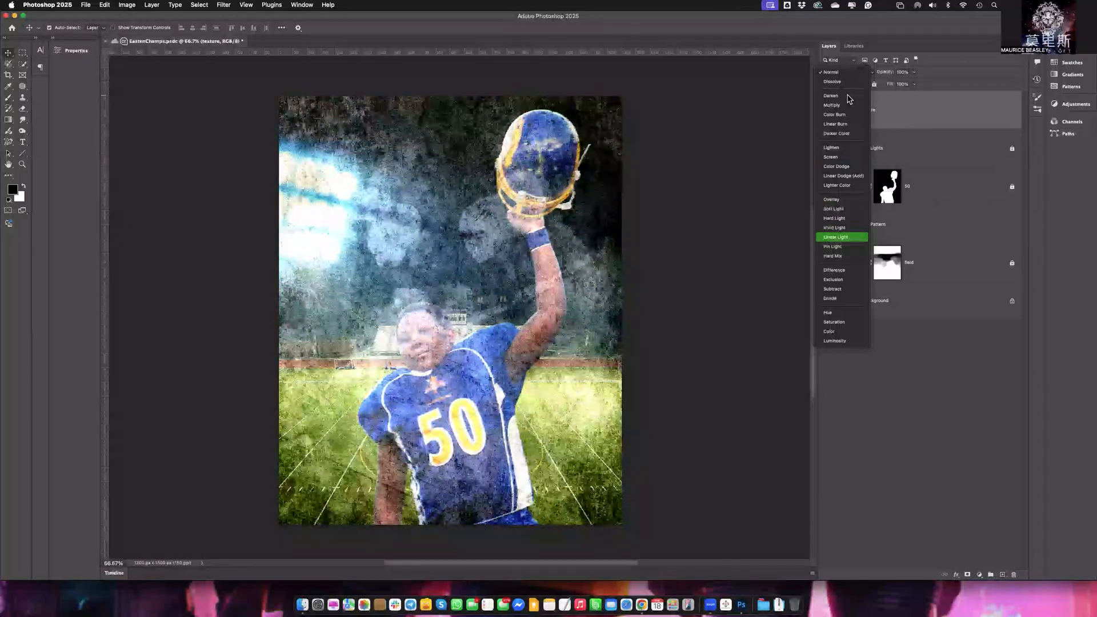
key("Down")
key("Up")
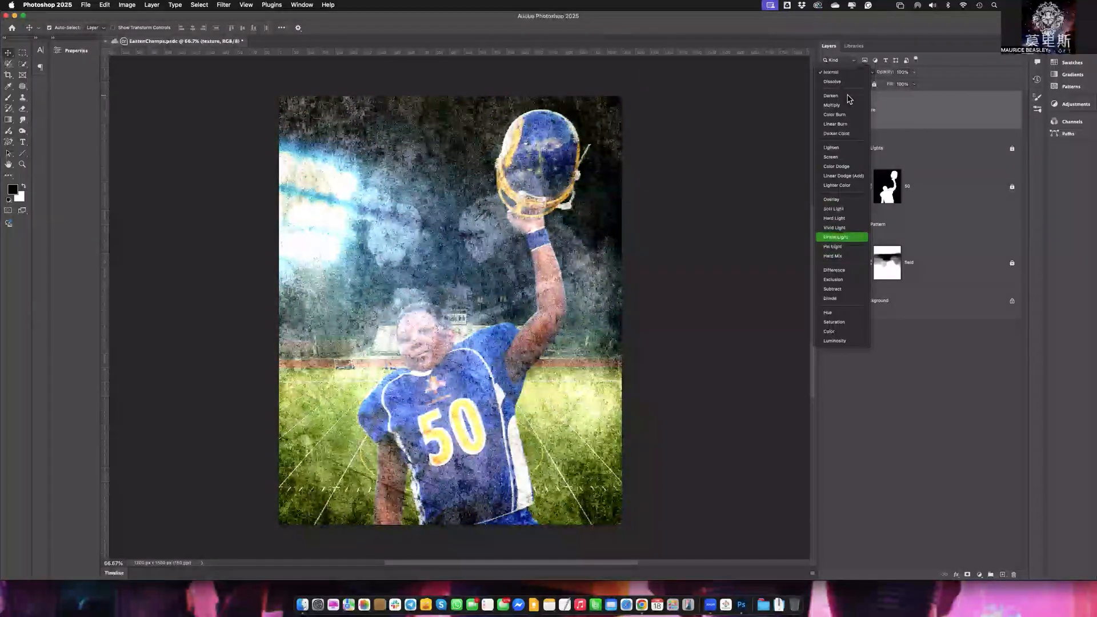
key("Return")
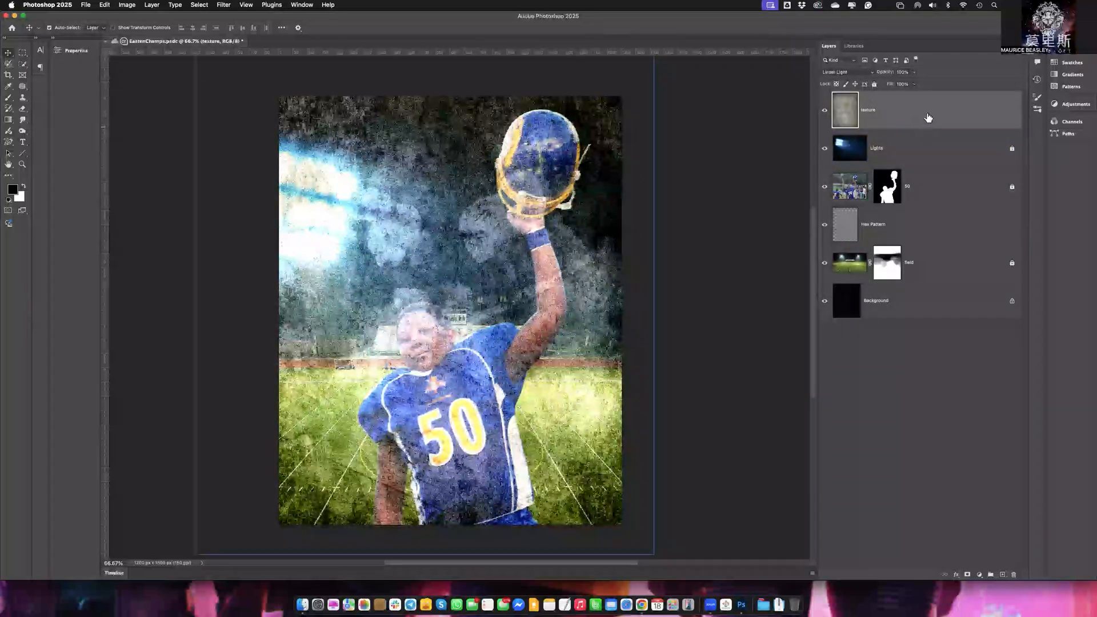
Test a lower opacity on the texture layer, restore it to 100%, and move the layer between Lights and the player layer
left_click_drag(891, 74, 851, 76)
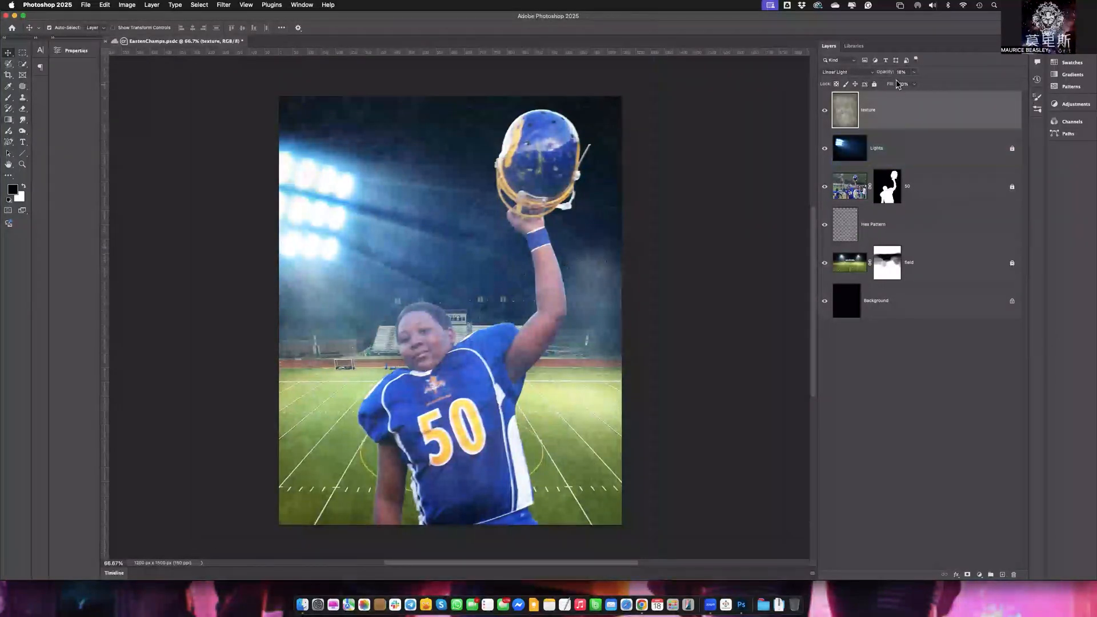
left_click_drag(884, 76, 977, 72)
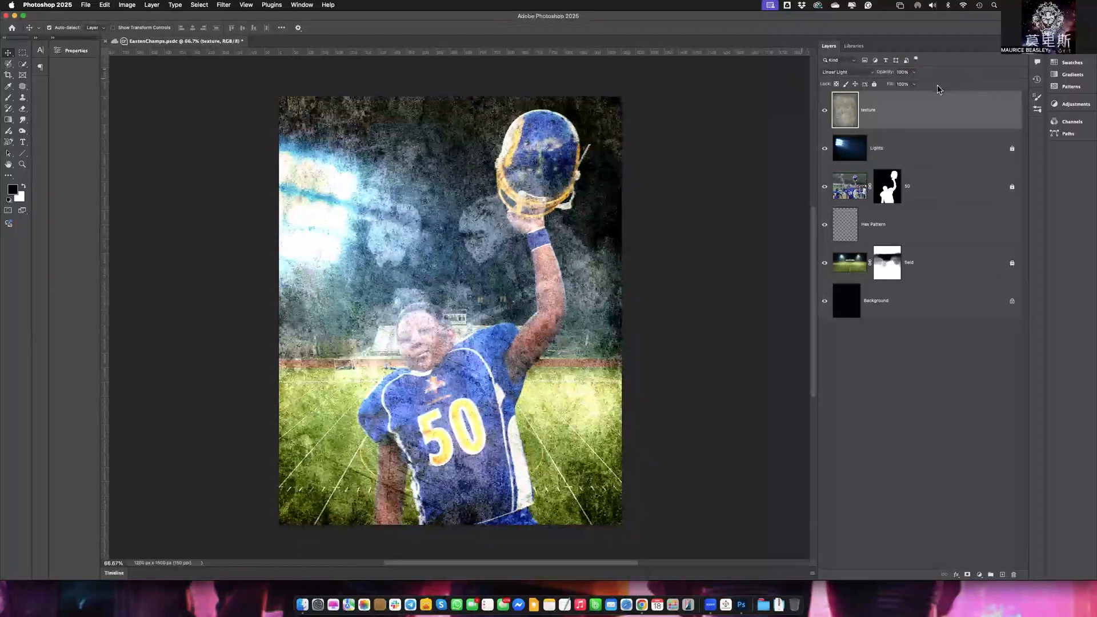
left_click_drag(932, 121, 947, 171)
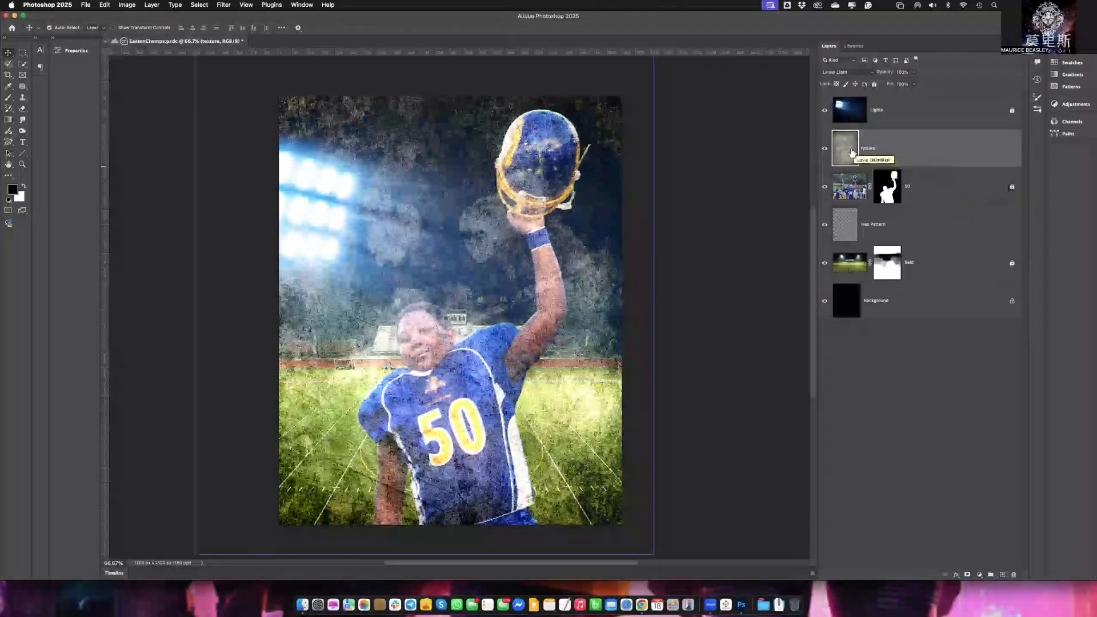
left_click(928, 199)
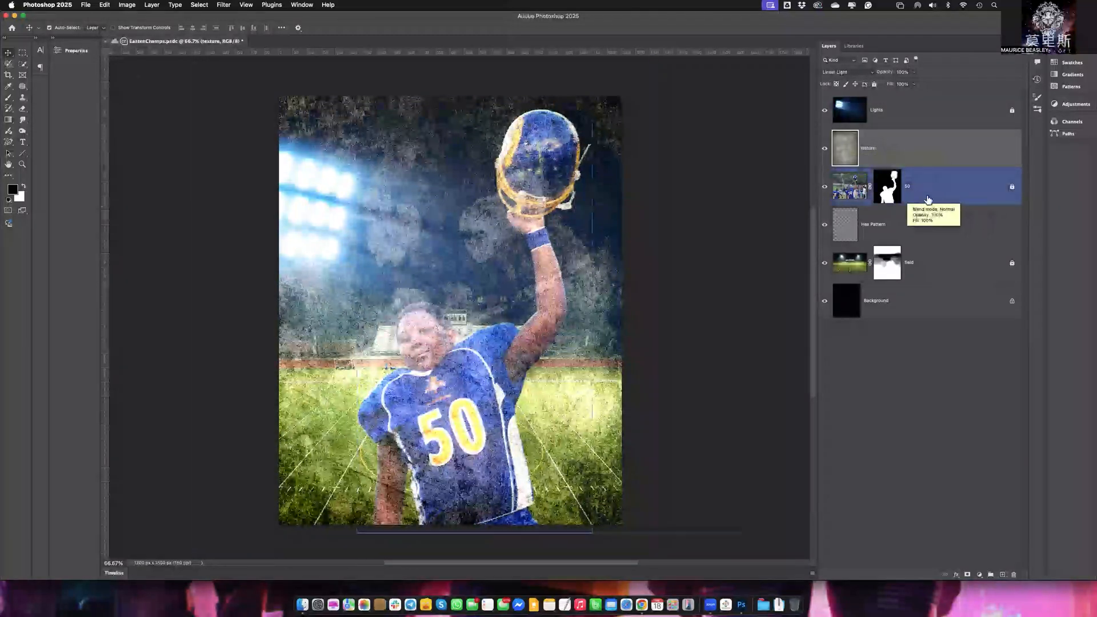
left_click(919, 163)
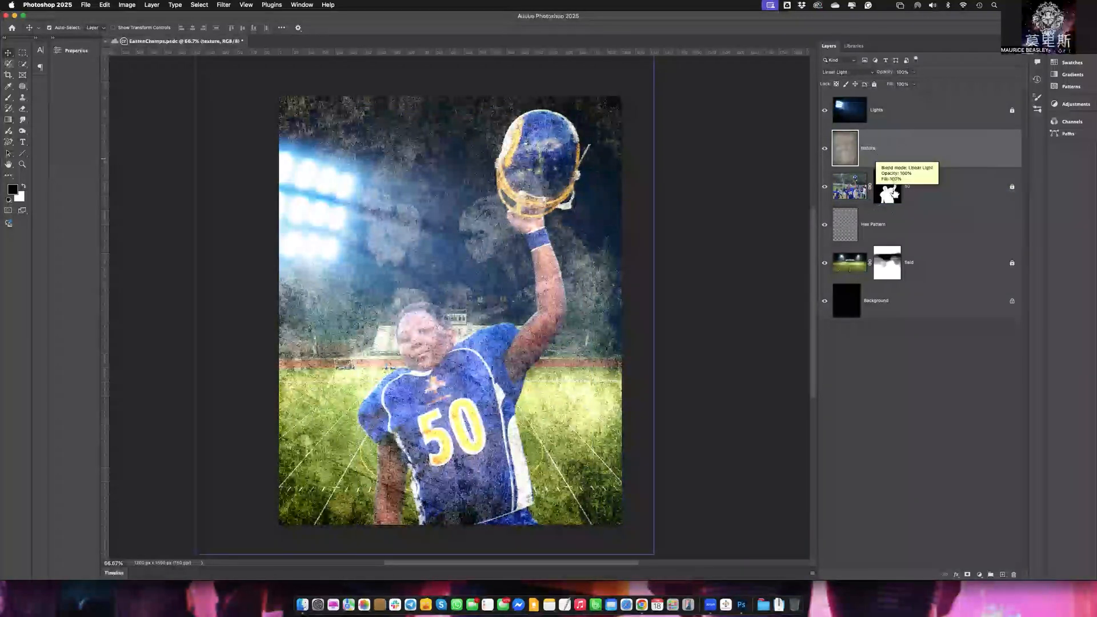
left_click(888, 195)
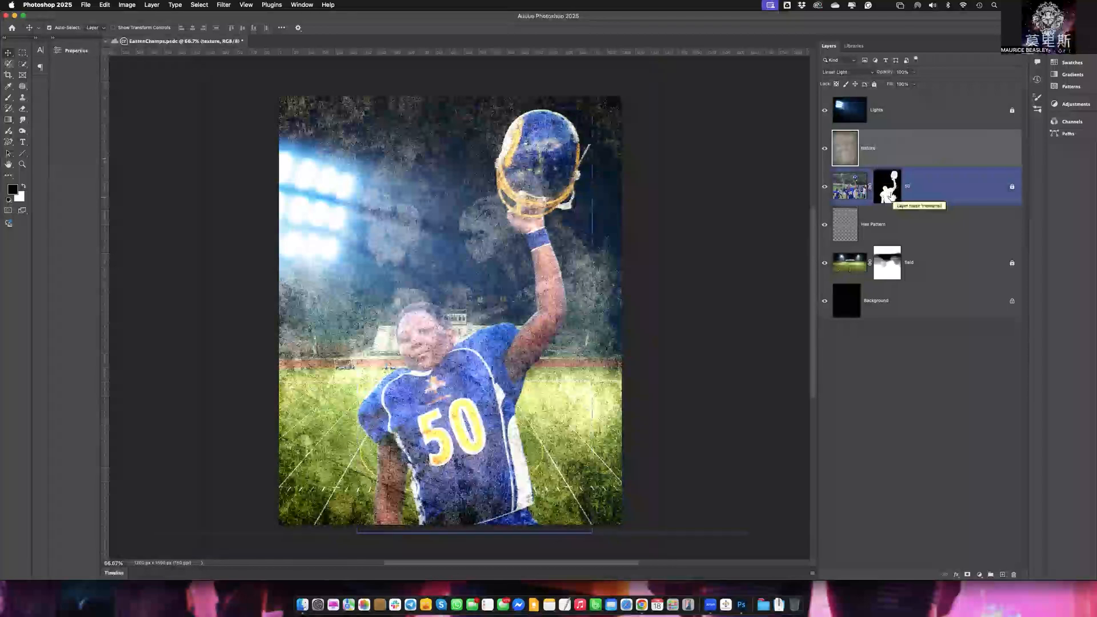
Toggle the texture layer's visibility off and on to compare the poster with and without the grunge effect
left_click(825, 150)
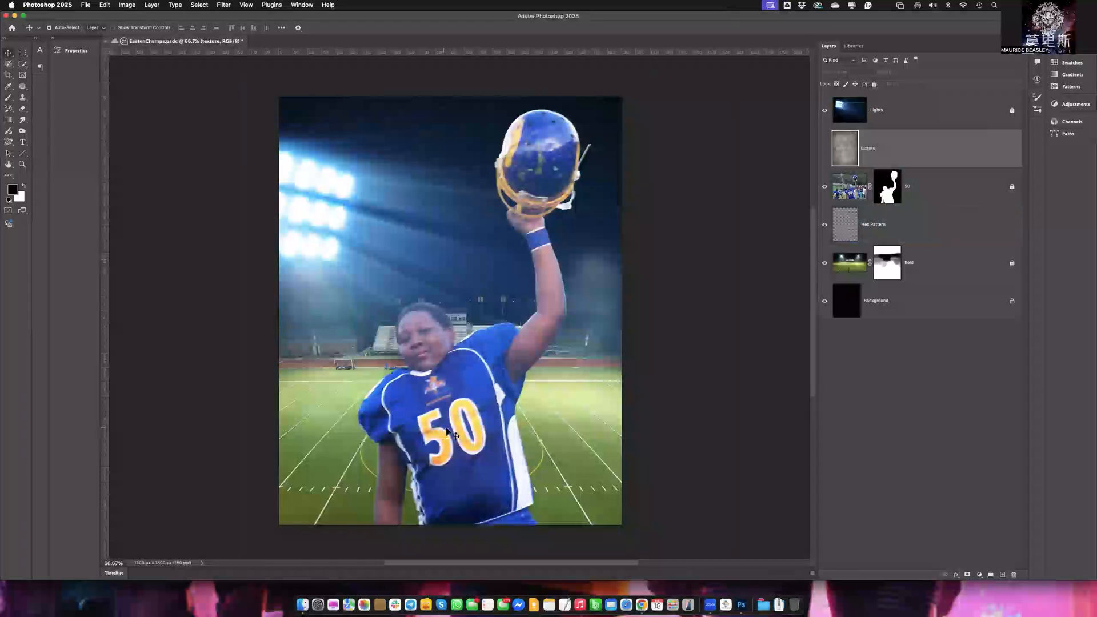
left_click(823, 150)
left_click(823, 150)
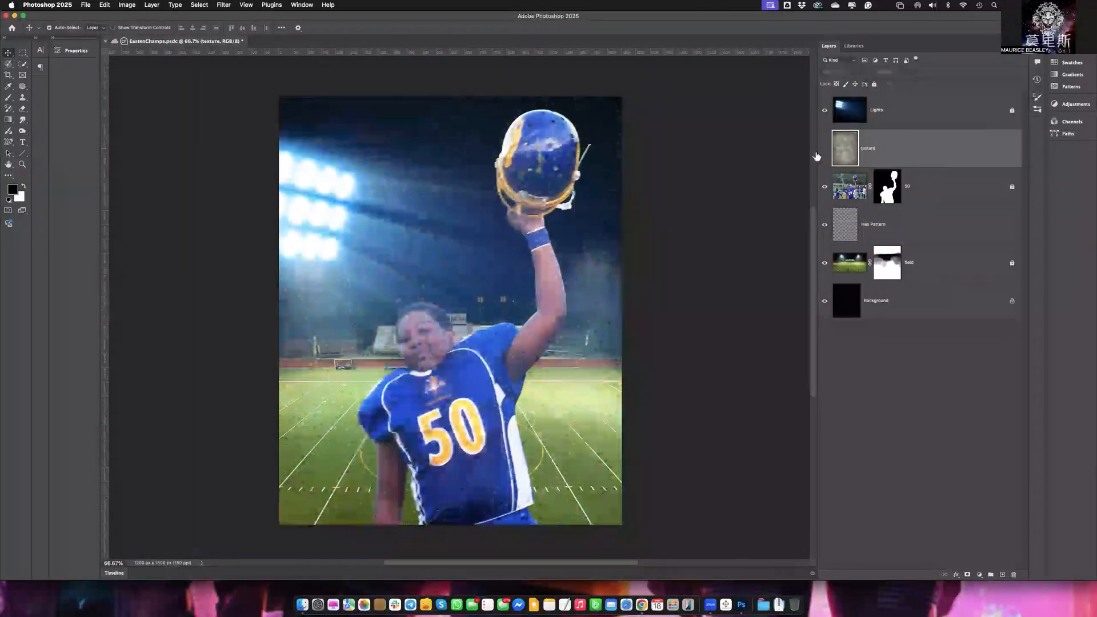
left_click(823, 150)
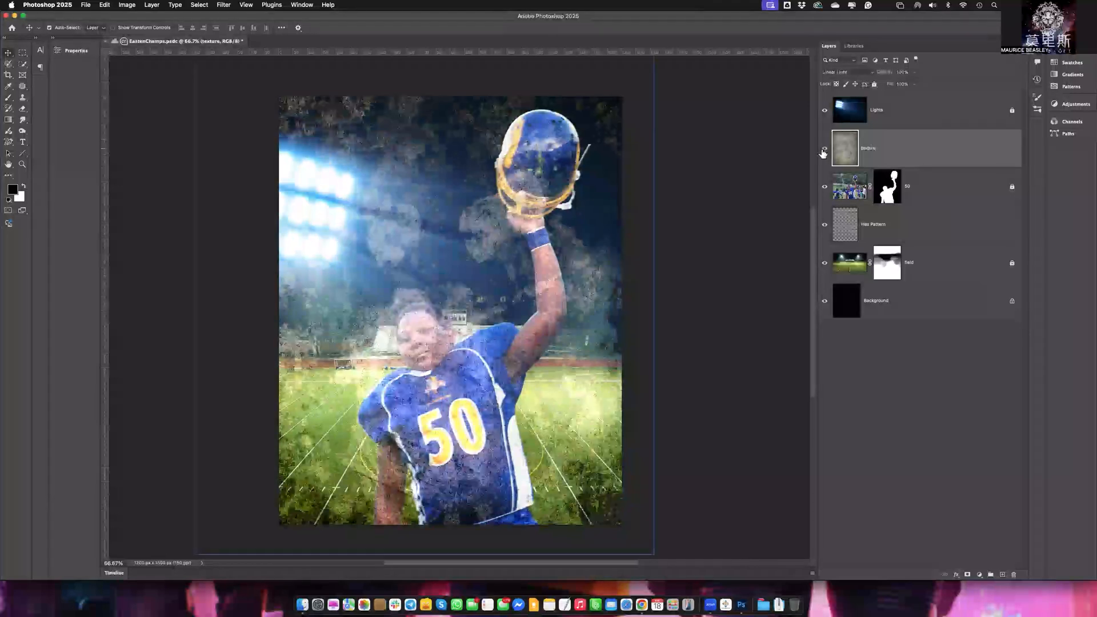
left_click(907, 174)
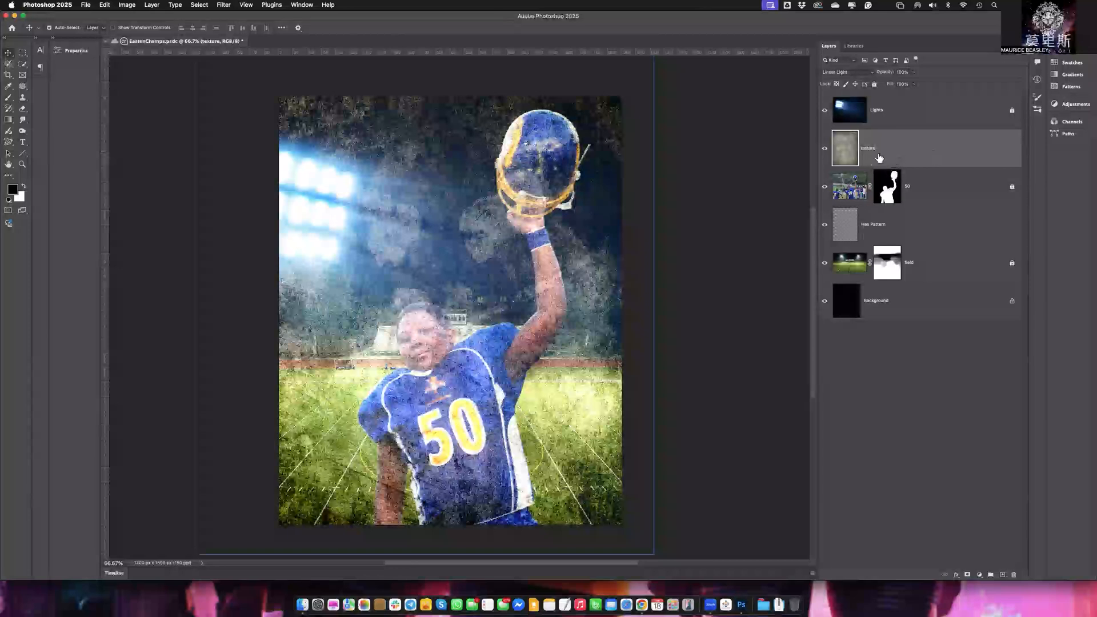
Clip the texture layer to the player layer below it so the grunge affects only the player
right_click(933, 153)
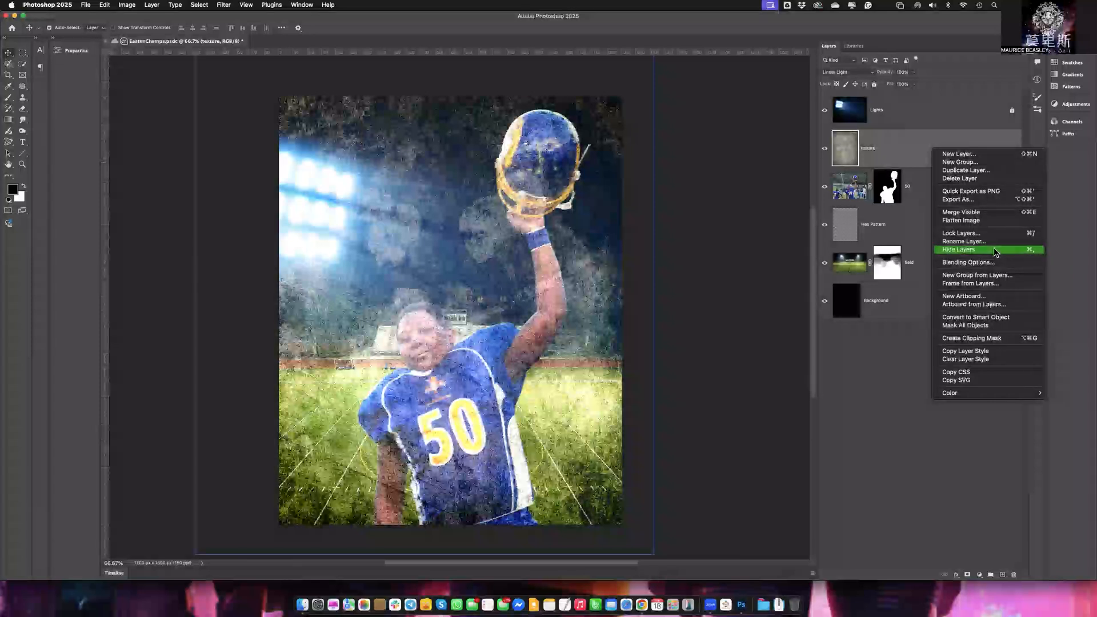
left_click(981, 341)
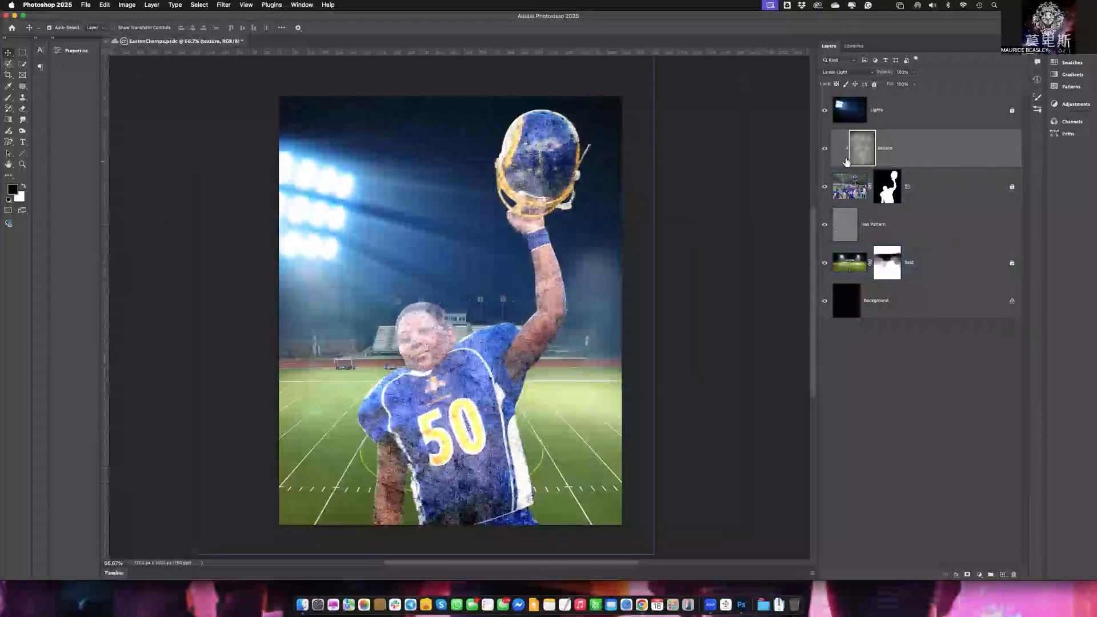
left_click(869, 147)
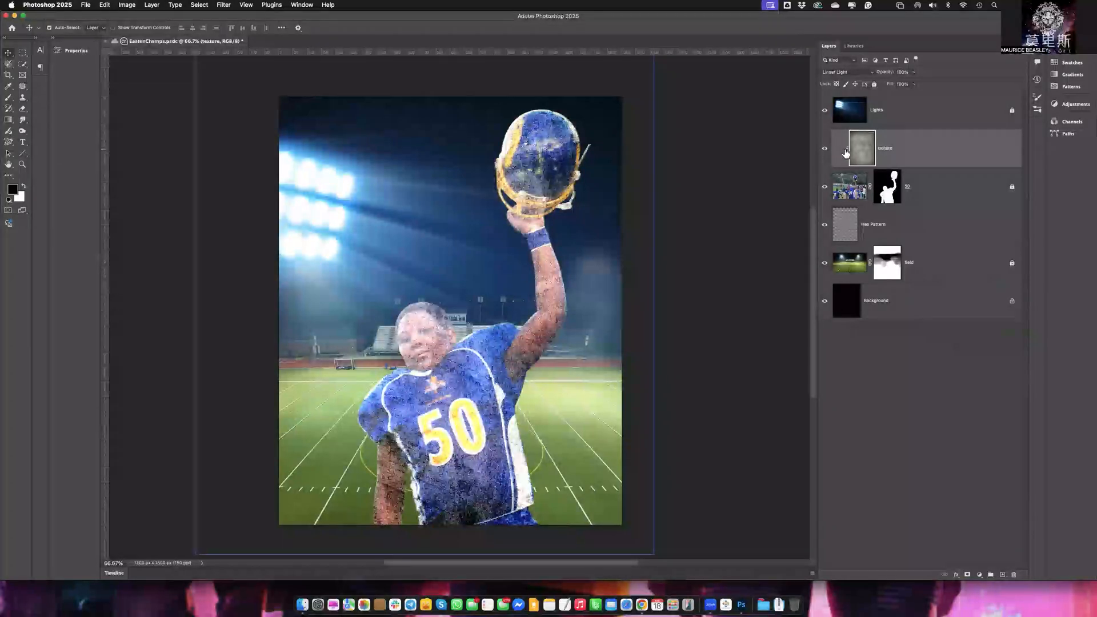
left_click(844, 190)
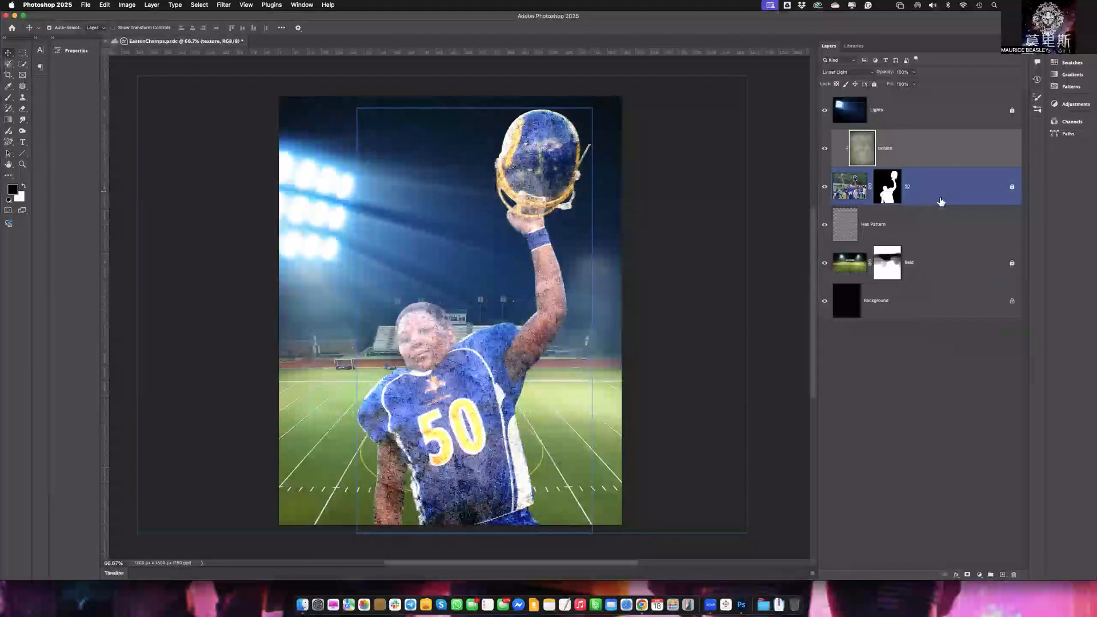
left_click(951, 168)
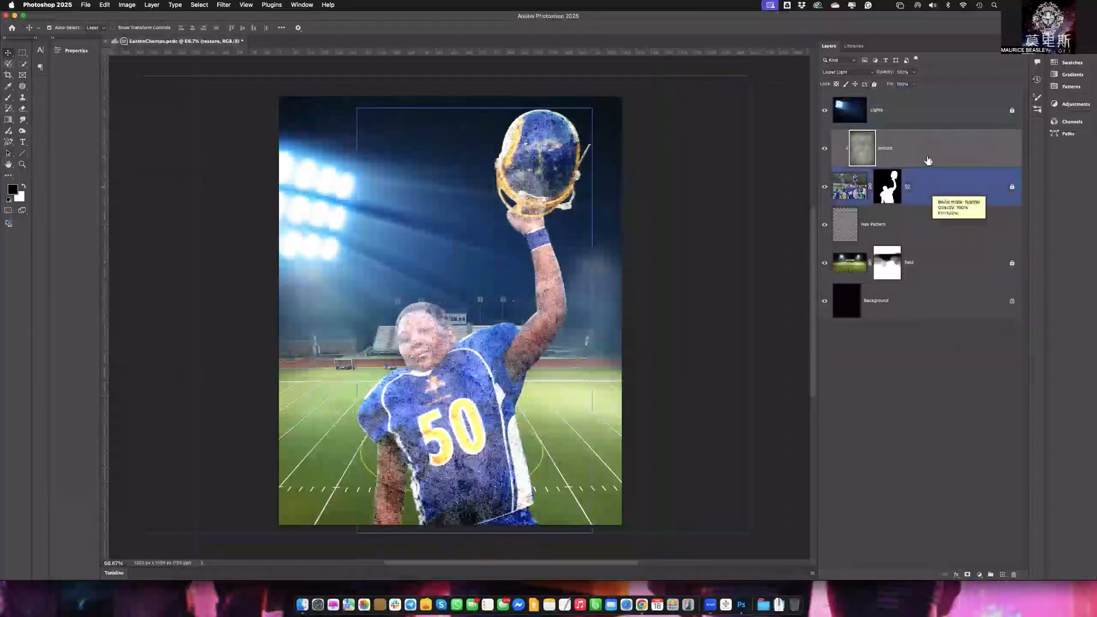
right_click(929, 114)
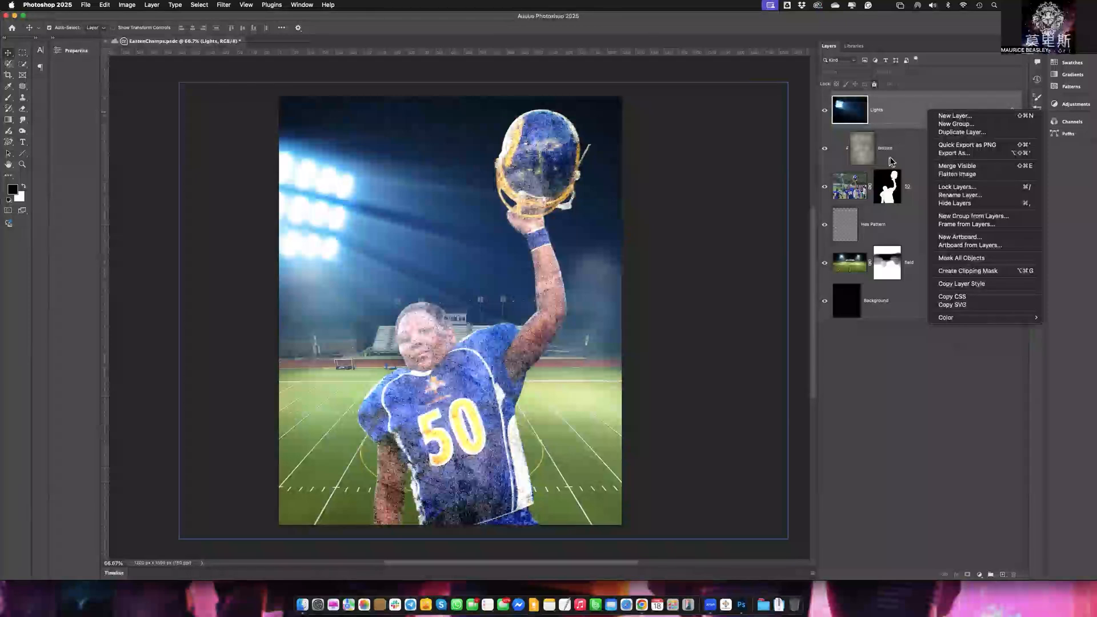
left_click(971, 271)
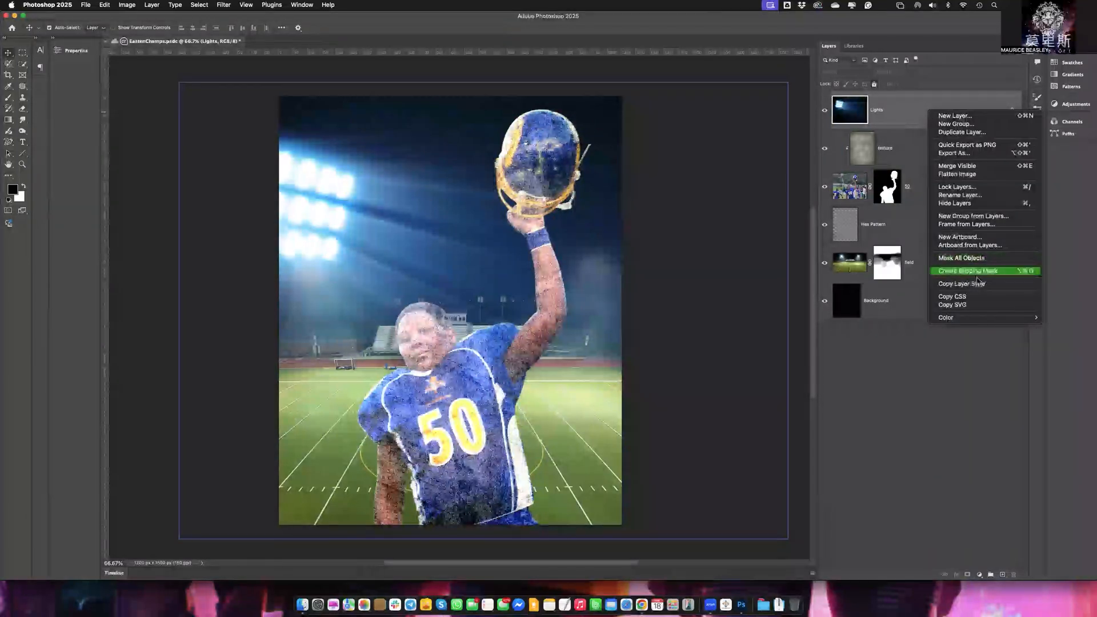
left_click(917, 201)
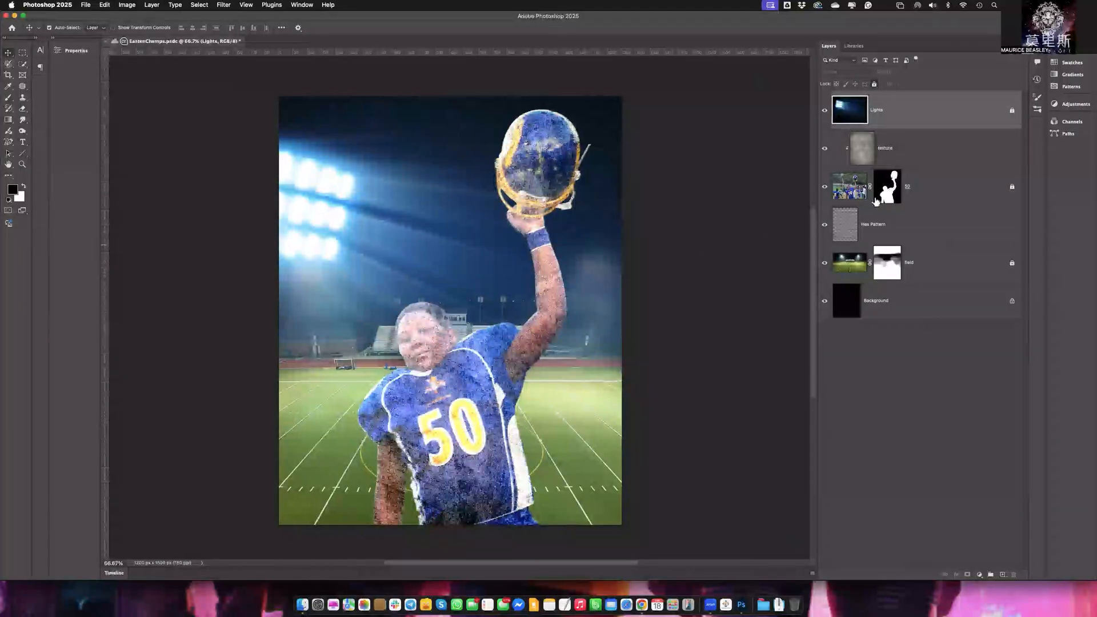
Keep the clipped texture layer in Linear Light and reduce its opacity to soften the grunge on the player
left_click(914, 157)
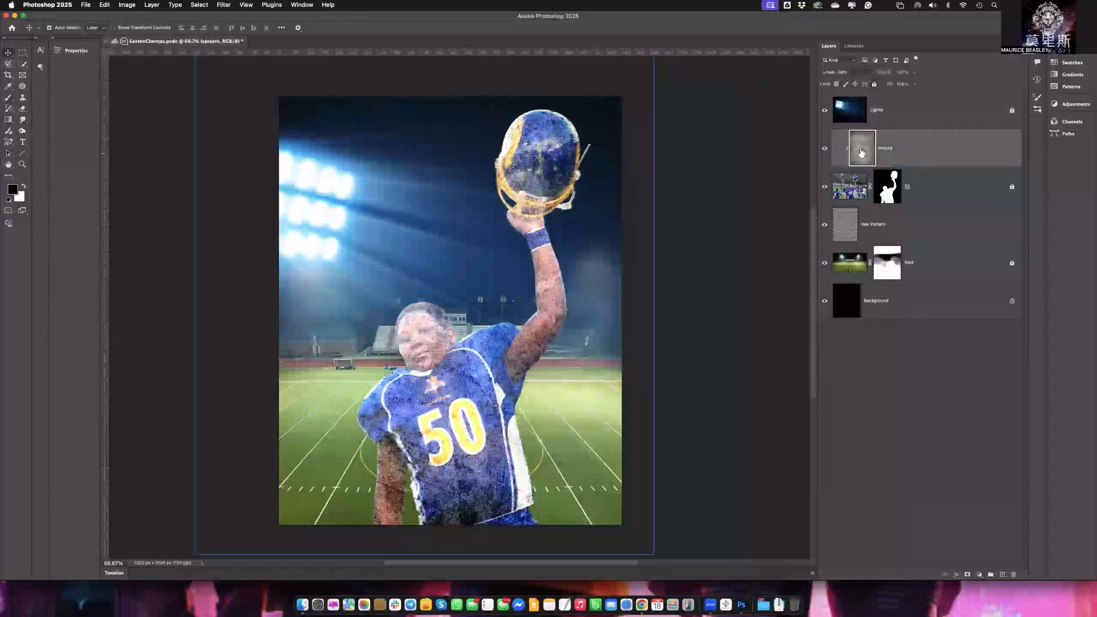
left_click(862, 74)
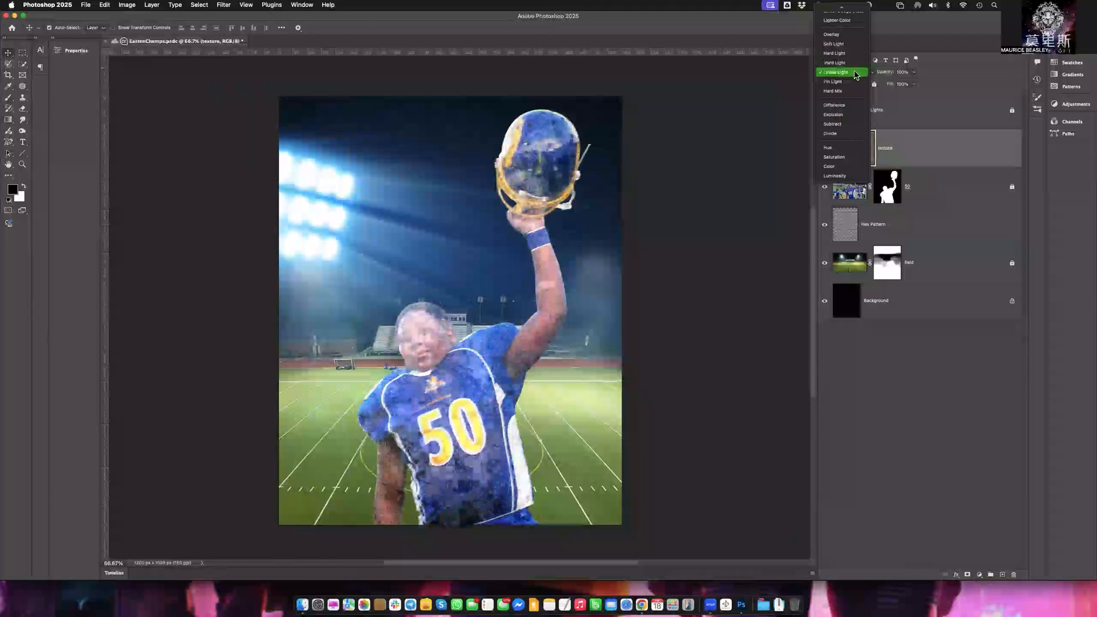
left_click(856, 75)
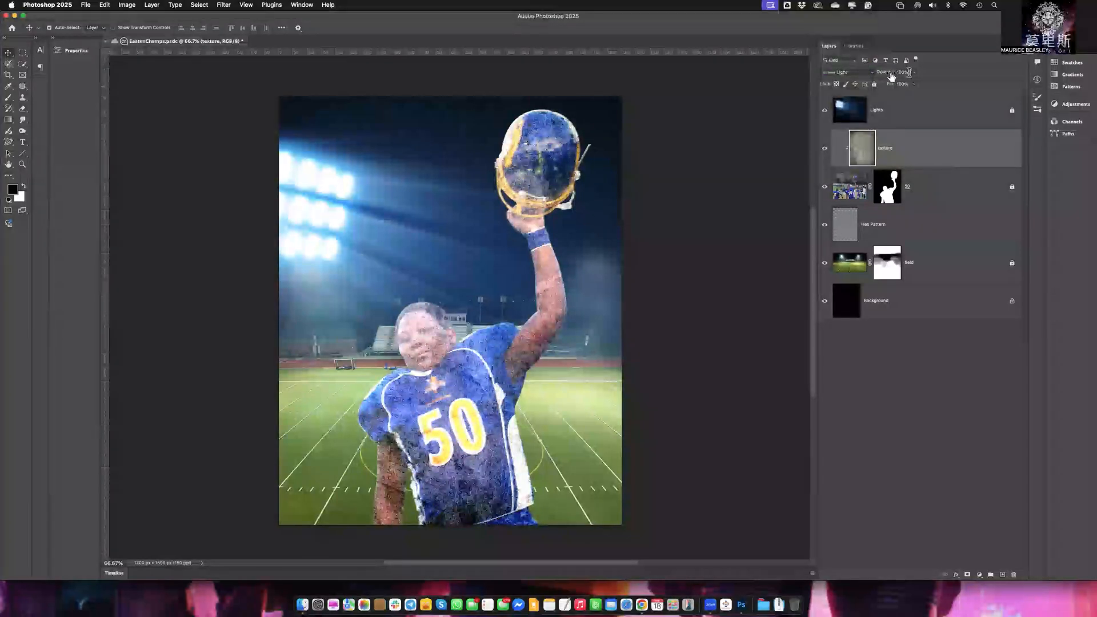
left_click(915, 73)
mouse_move(916, 83)
left_mouse_down()
mouse_move(883, 85)
mouse_move(901, 86)
left_mouse_up()
Change the clipped texture layer's blend mode to Vivid Light and set its opacity to about 23%
left_click(857, 72)
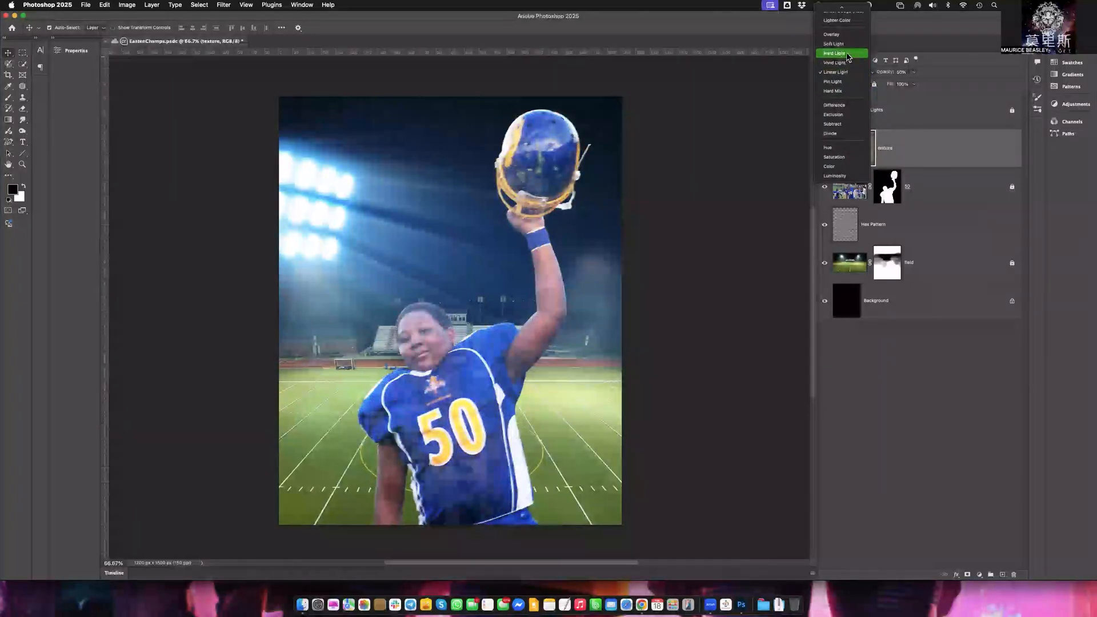
mouse_move(851, 7)
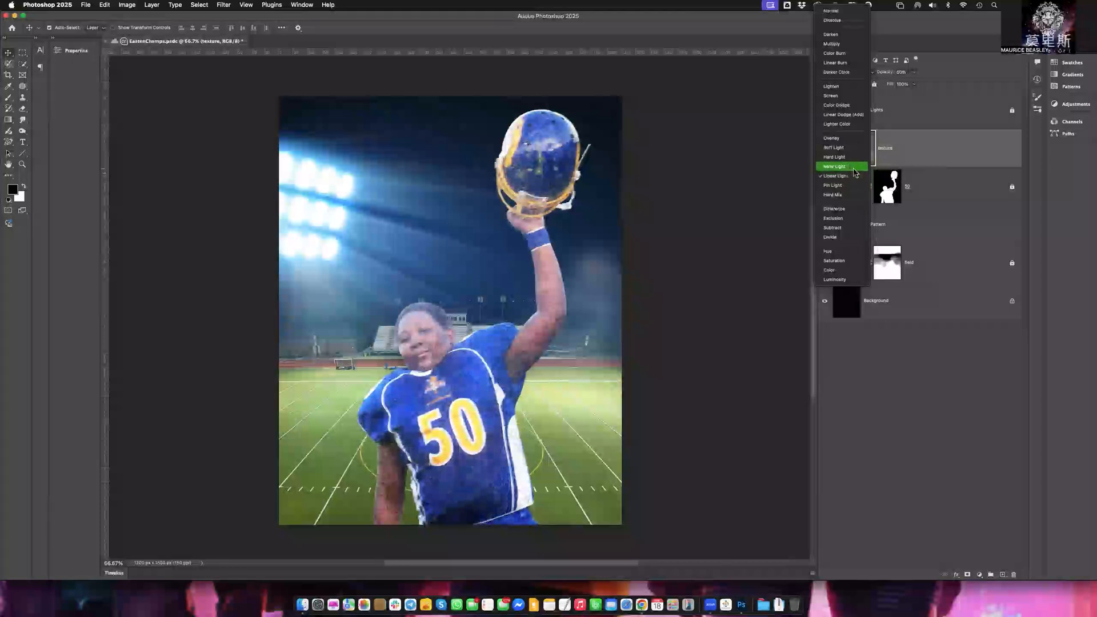
left_click(856, 167)
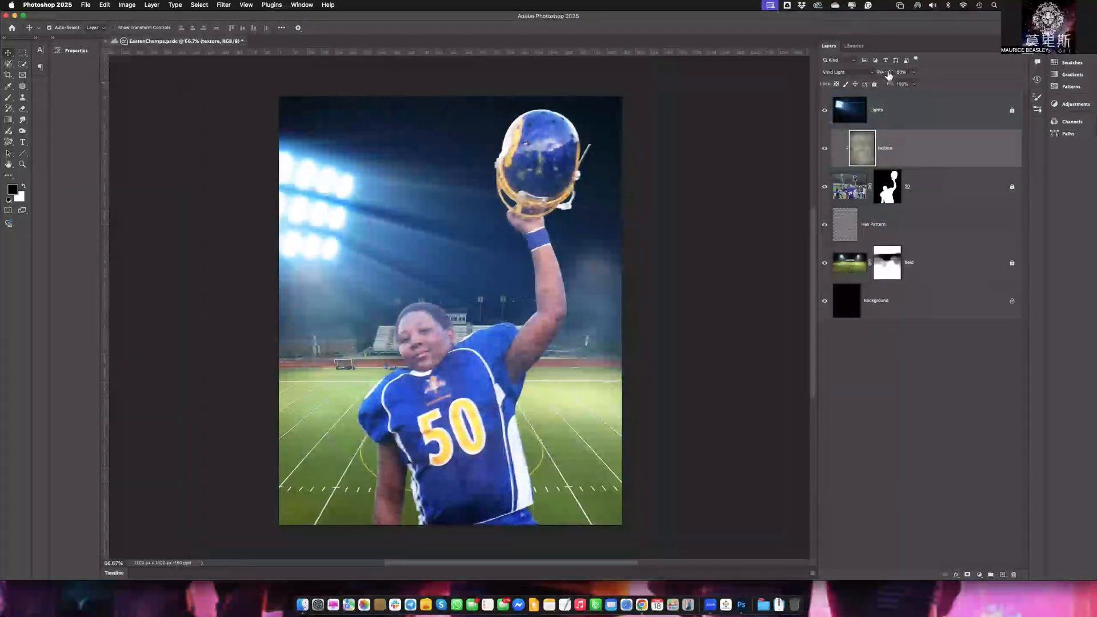
mouse_move(886, 72)
left_mouse_down()
mouse_move(929, 76)
mouse_move(875, 77)
mouse_move(884, 76)
left_mouse_up()
left_click(474, 393)
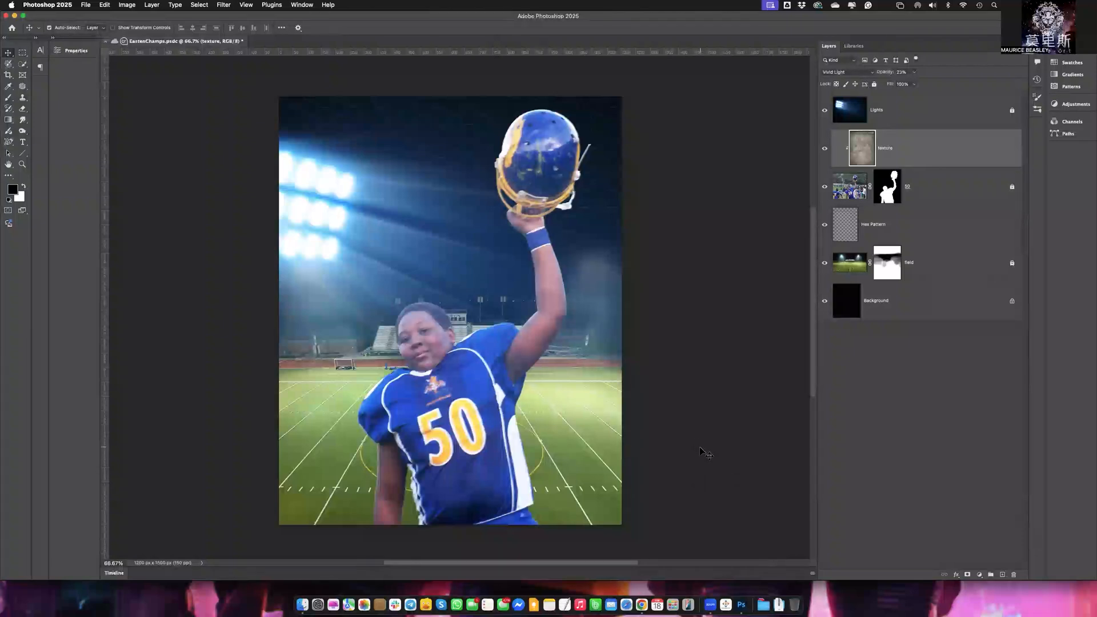
Open Champs.psd from the FootballProject folder, converting its colors to the working space
left_click_drag(700, 444, 689, 347)
left_click(84, 6)
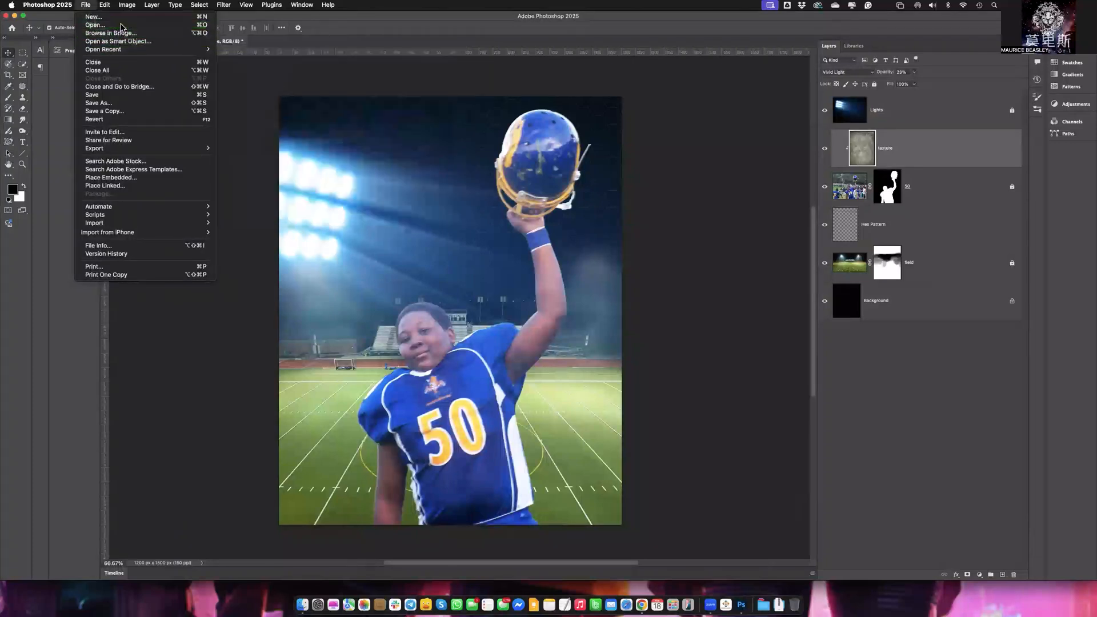
left_click(121, 26)
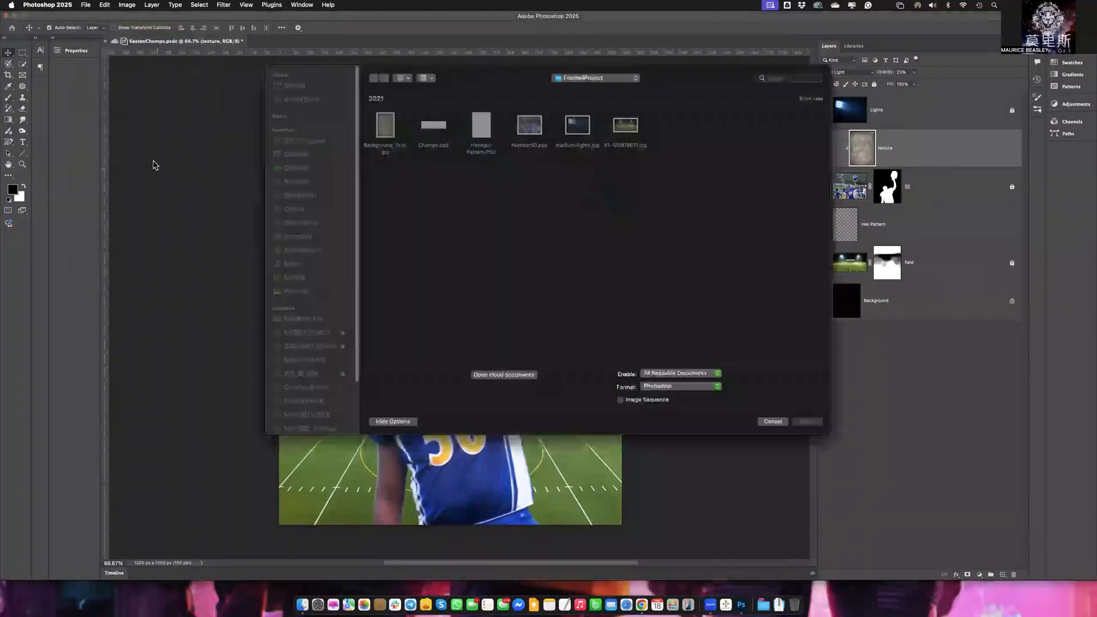
left_click(434, 129)
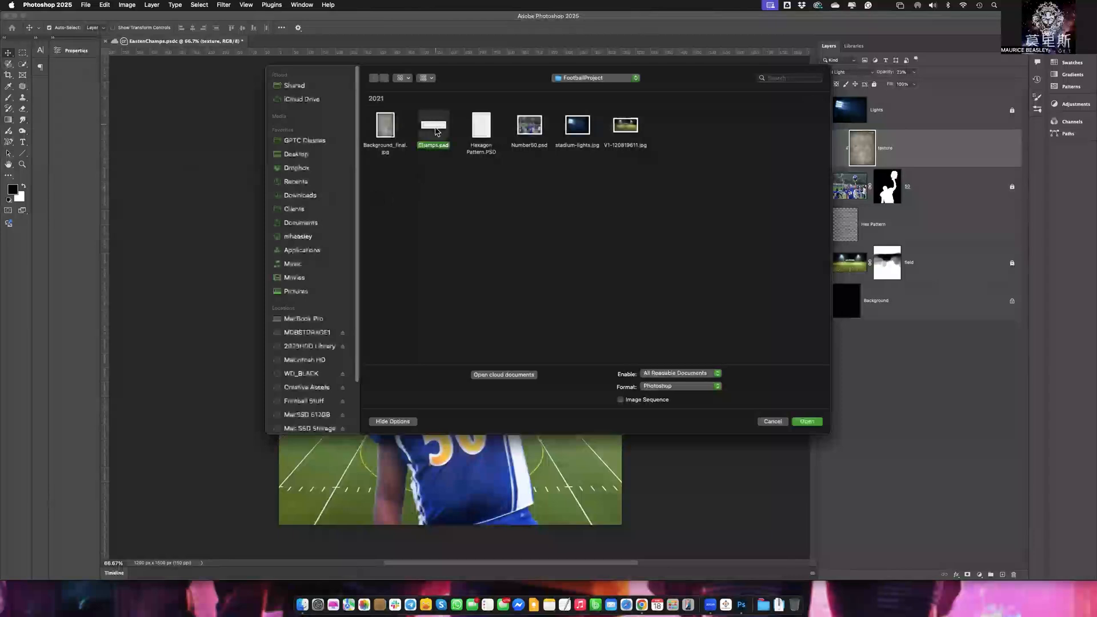
left_click(808, 423)
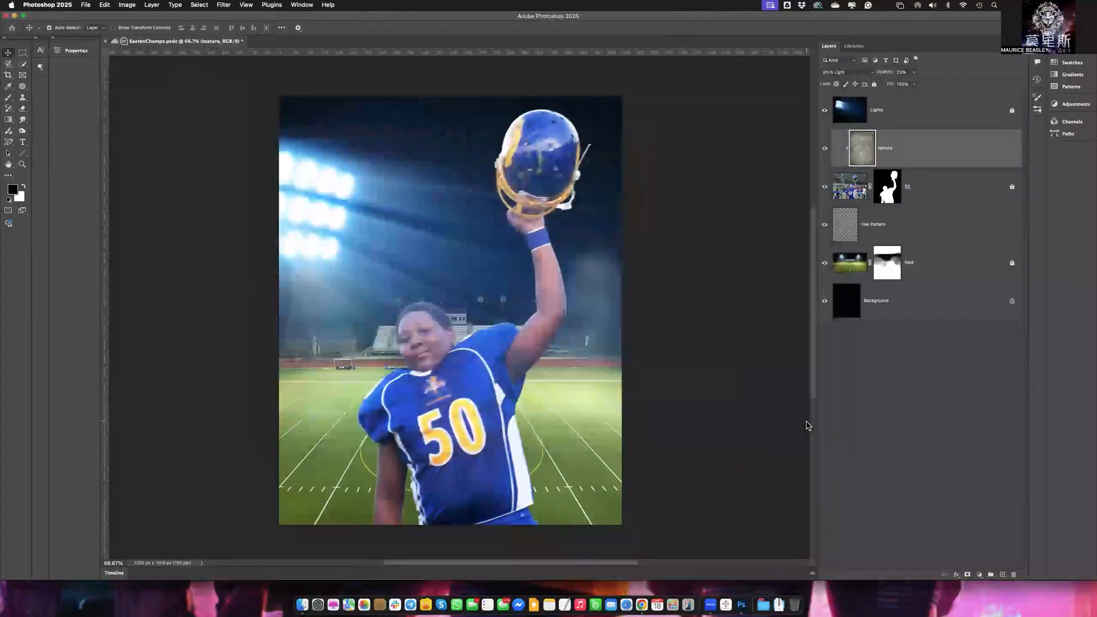
left_click(550, 241)
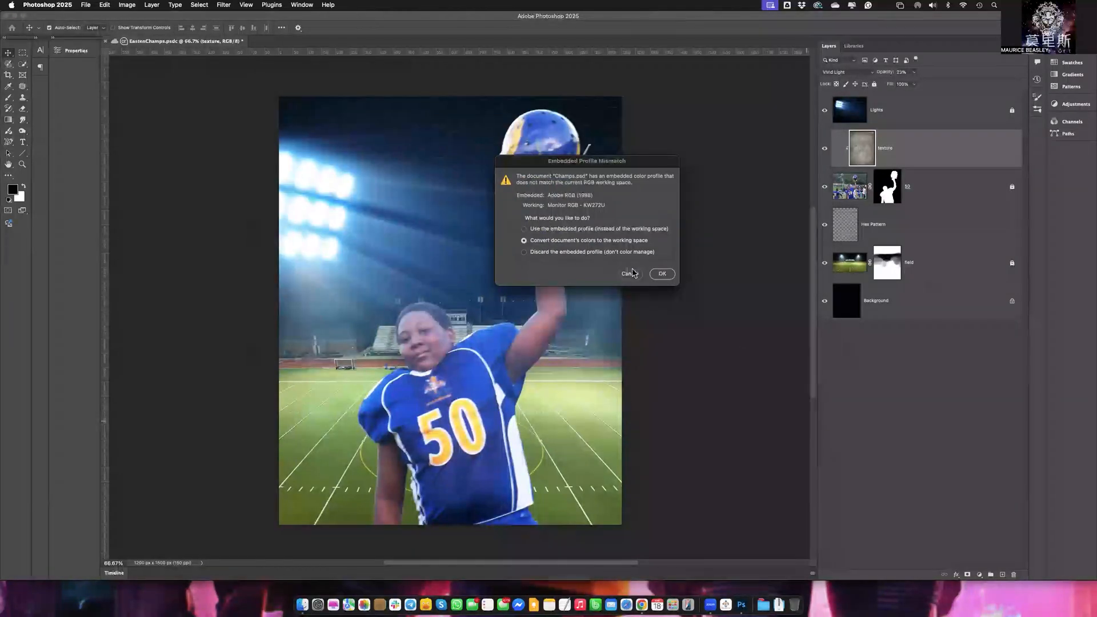
left_click(658, 274)
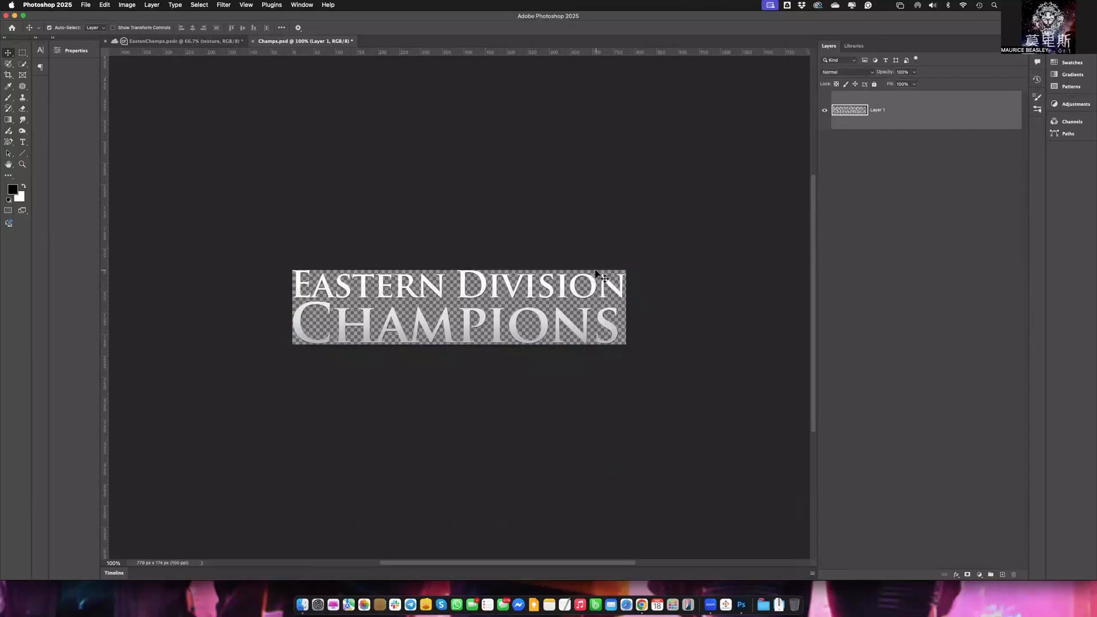
Duplicate the title layer into the poster document under the name ChampText and close Champs.psd
right_click(898, 112)
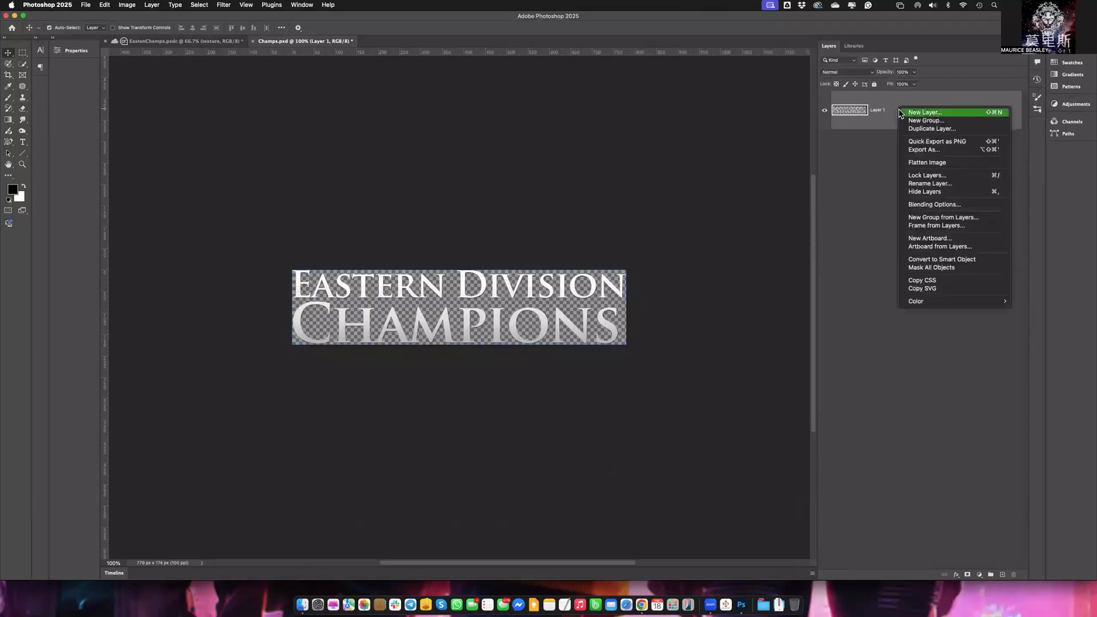
left_click(915, 128)
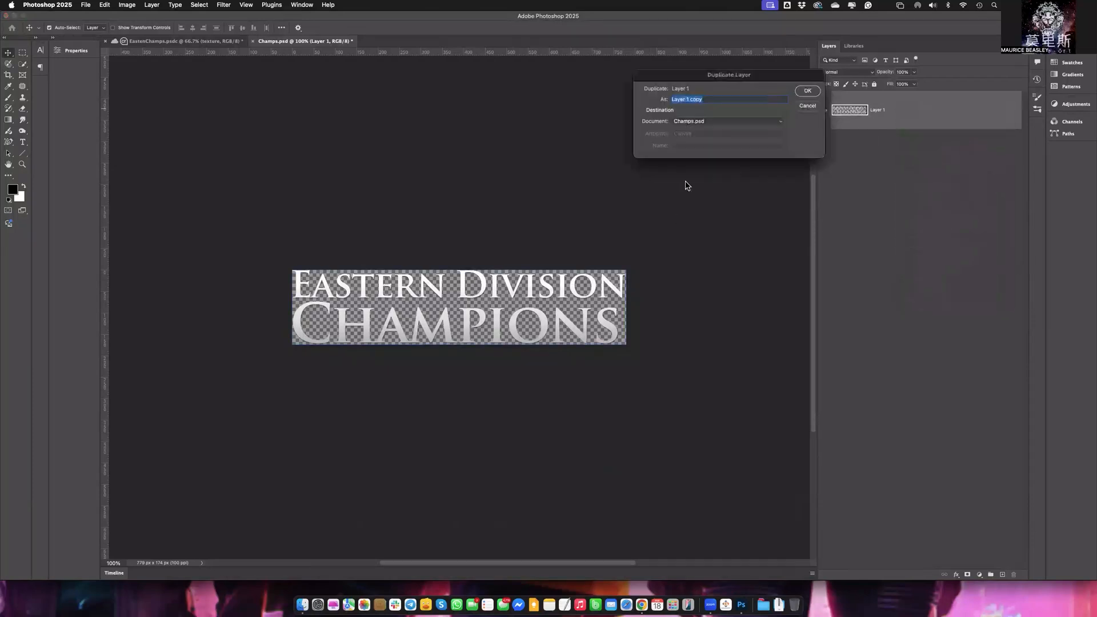
type("te")
left_click(718, 122)
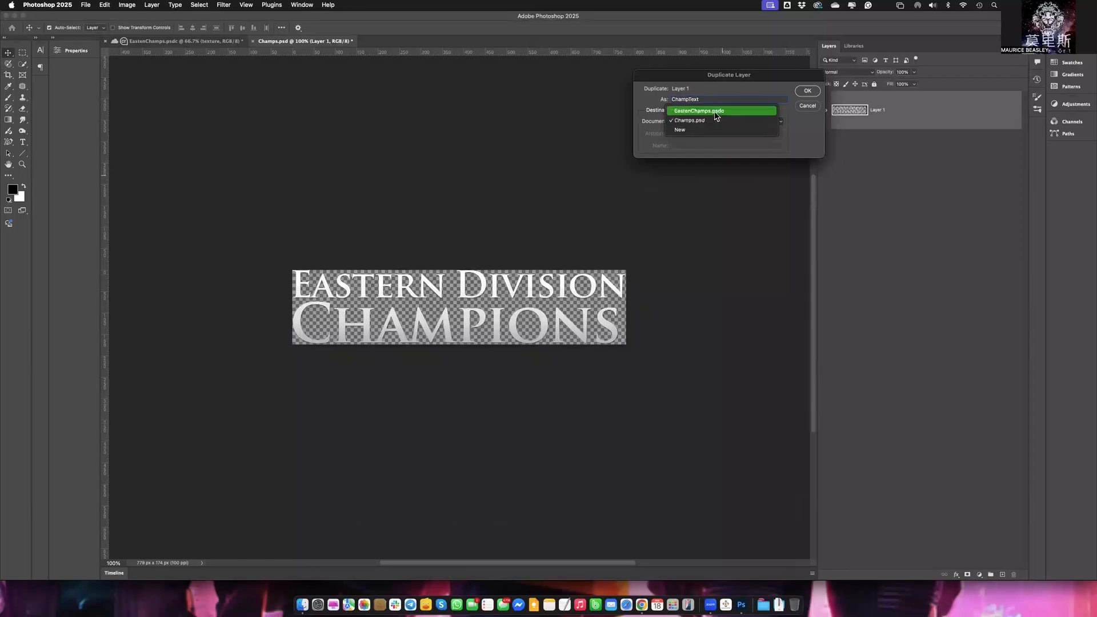
left_click(715, 113)
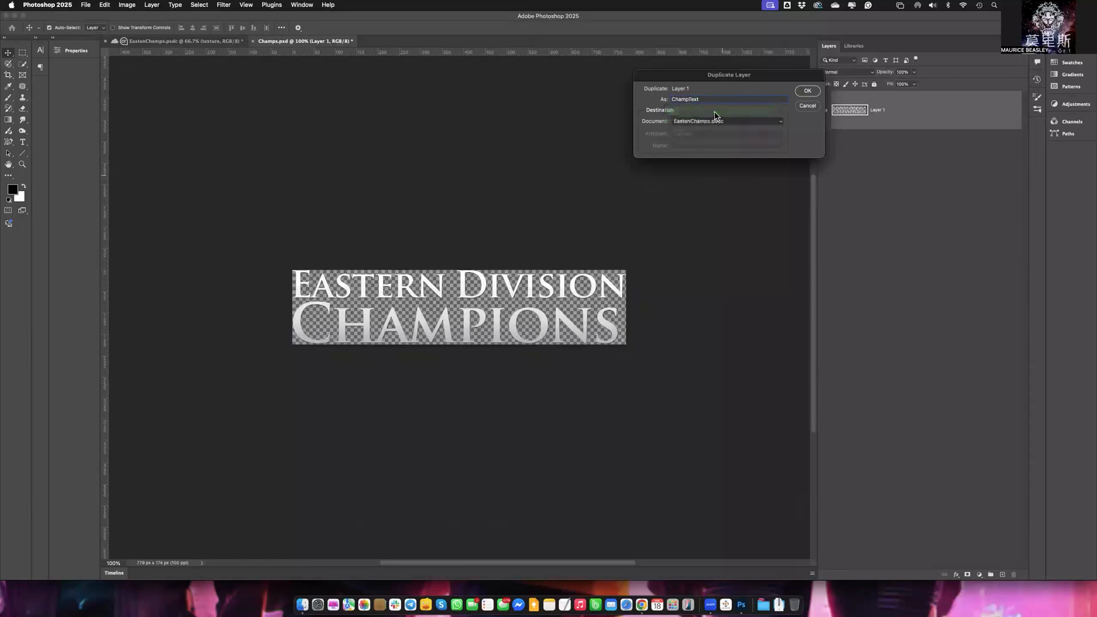
left_click(807, 92)
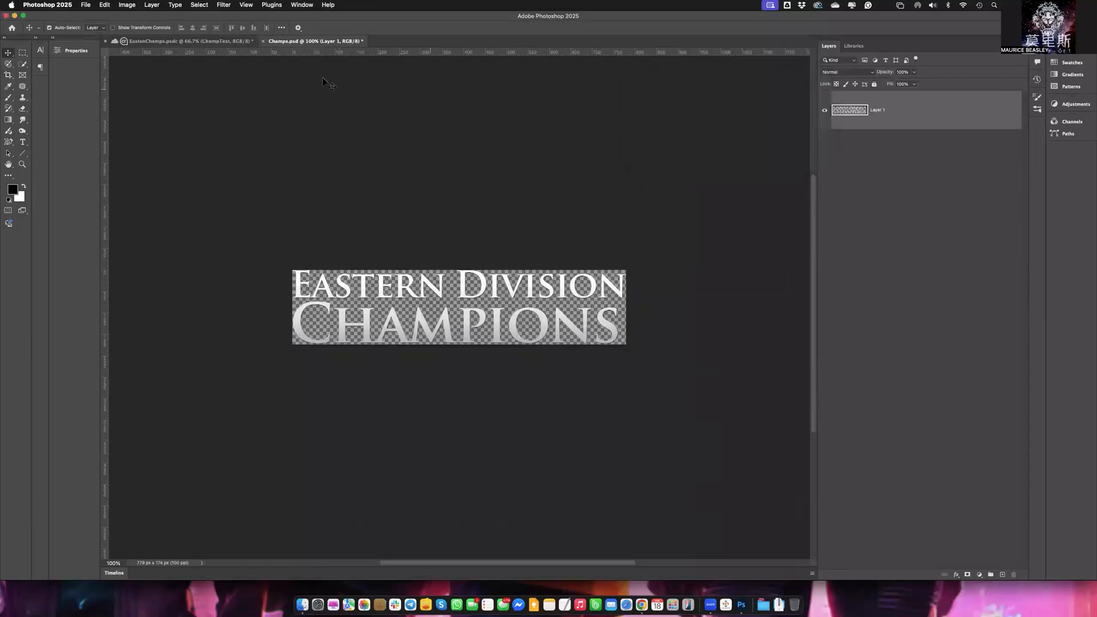
left_click(263, 41)
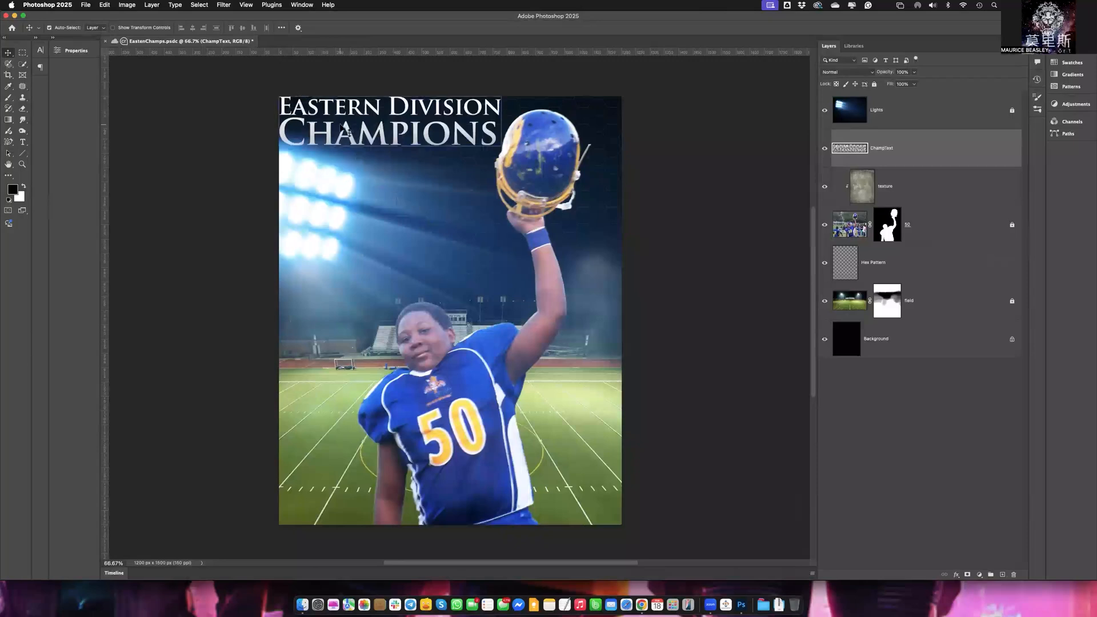
Scale the ChampText title up proportionally to about 151% so it spans almost the poster's full width
left_click_drag(359, 112, 359, 117)
key("super+t")
left_click_drag(501, 145, 597, 204)
left_click_drag(599, 207, 606, 214)
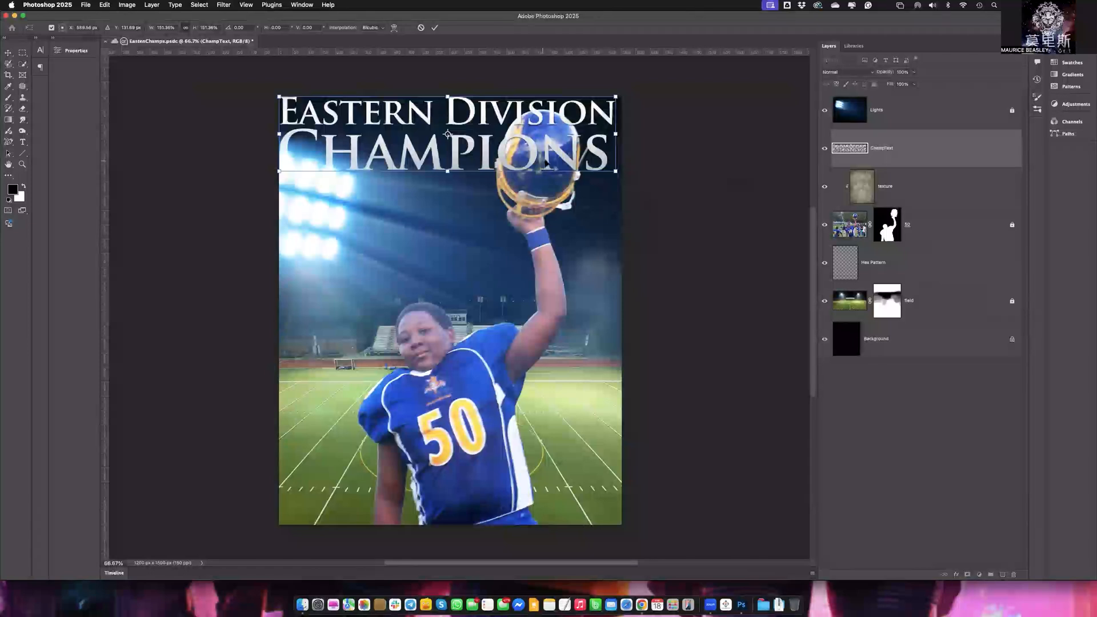
Apply the title's scaling and move the title down across the player's raised arm, just above his head
left_click_drag(547, 156, 547, 163)
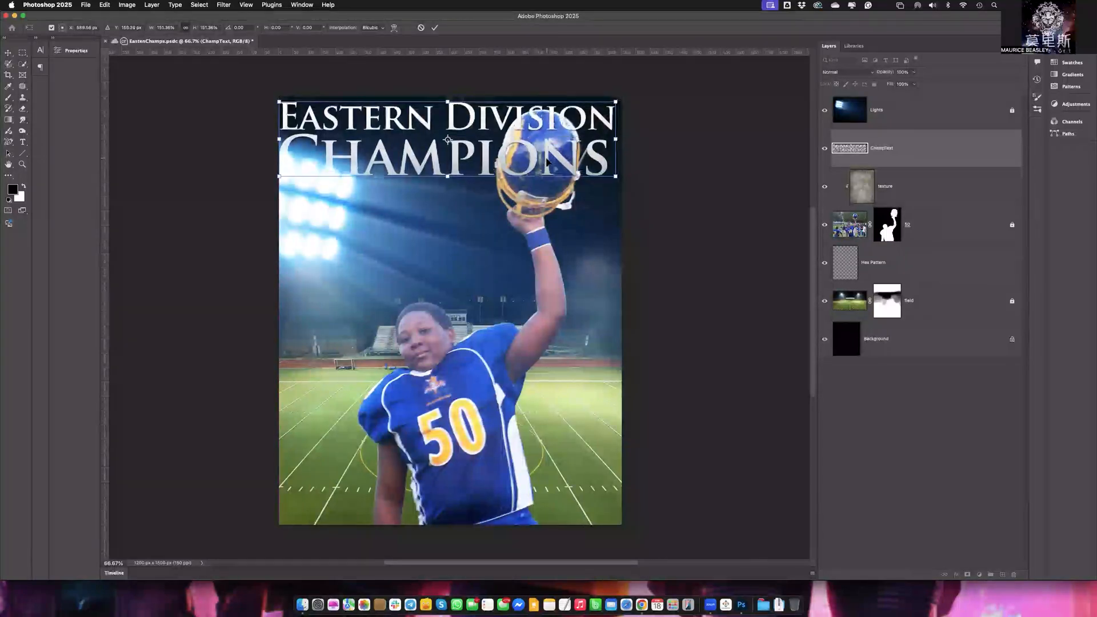
key("Down")
key("Down")
key("Down")
key("Down")
key("Right")
key("Down")
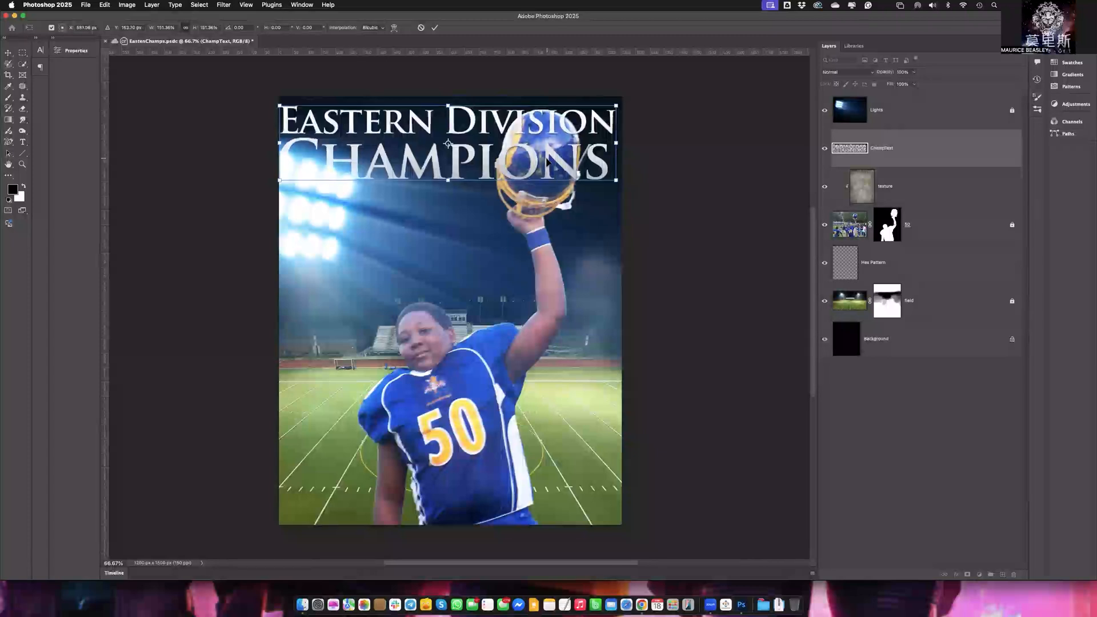
left_click(435, 29)
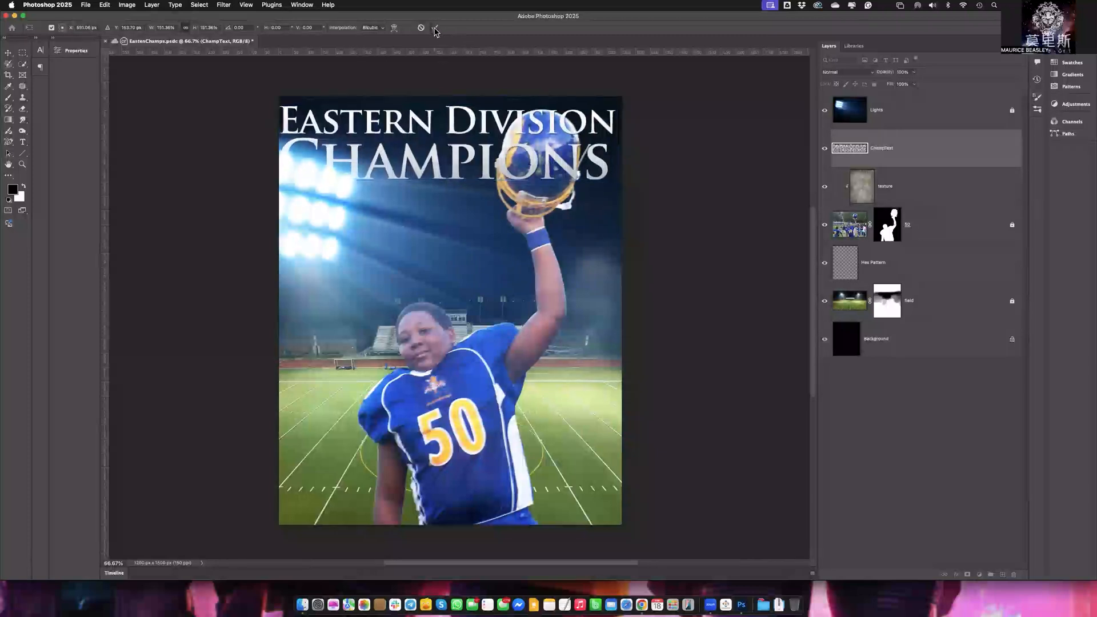
left_click_drag(484, 181, 482, 295)
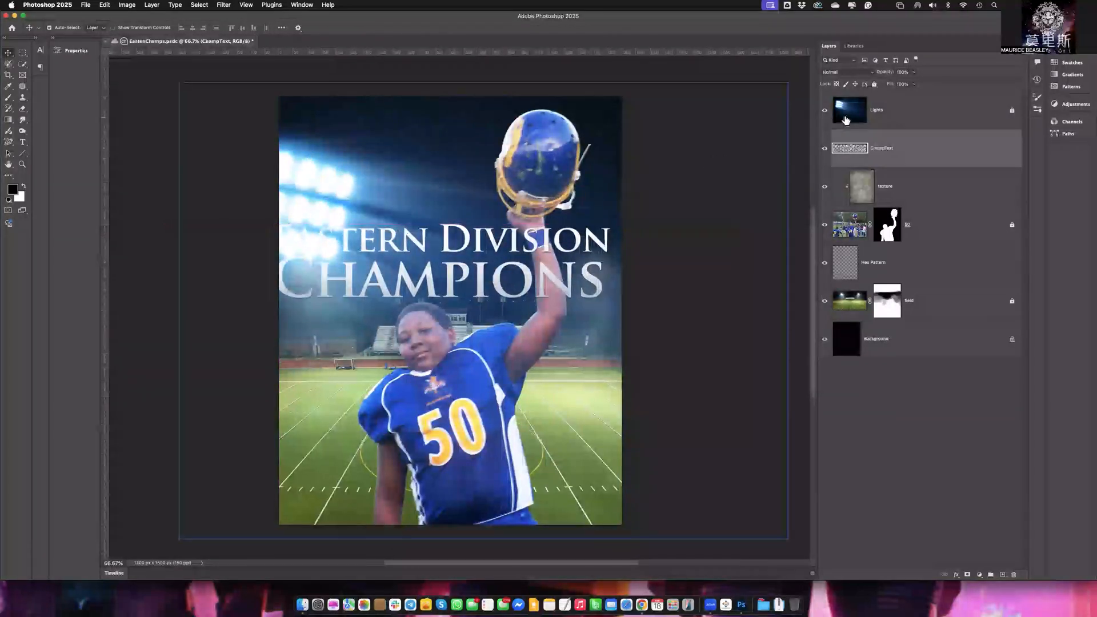
Unlock the Lights layer, raise it clear of the title, lock it again, and nudge the title right inside the poster edges
left_click(846, 120)
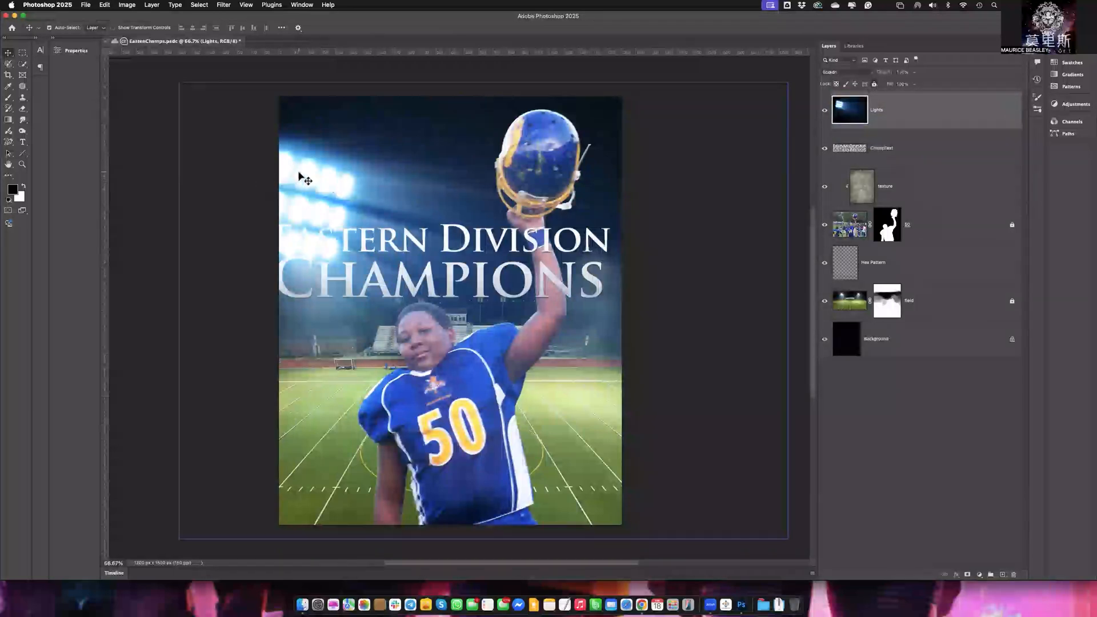
left_click_drag(300, 176, 304, 133)
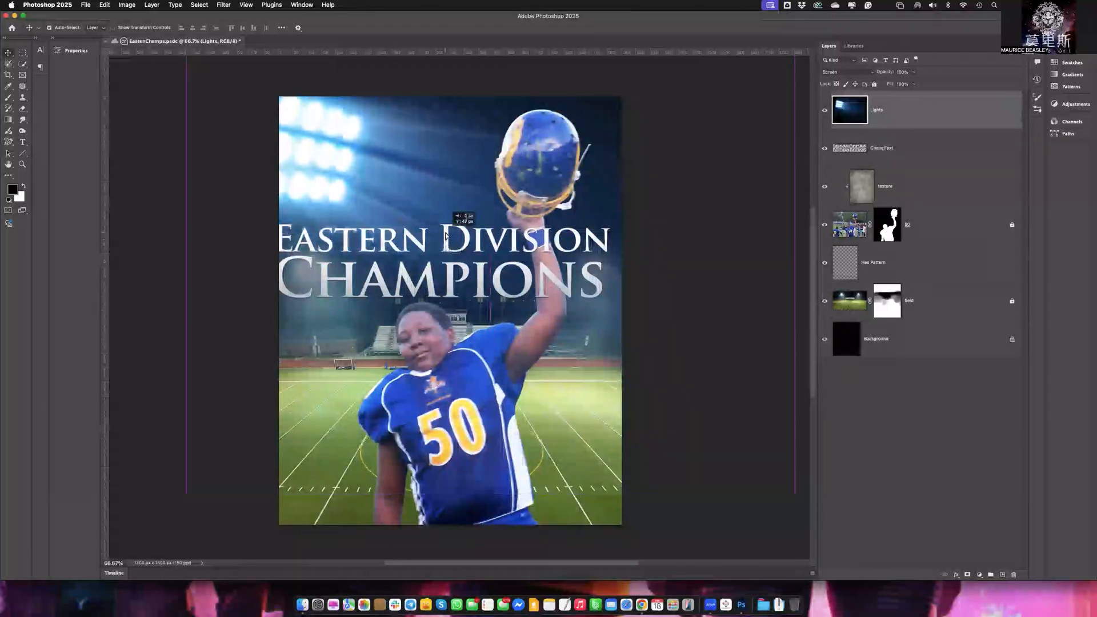
left_click(838, 171)
key("super+s")
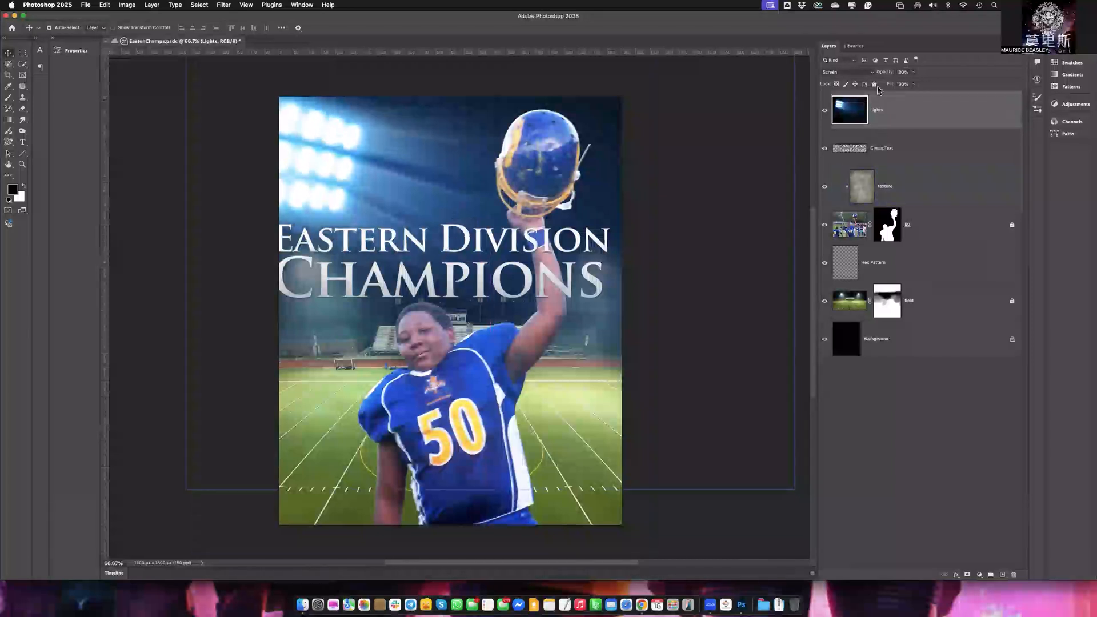
left_click_drag(458, 258, 467, 252)
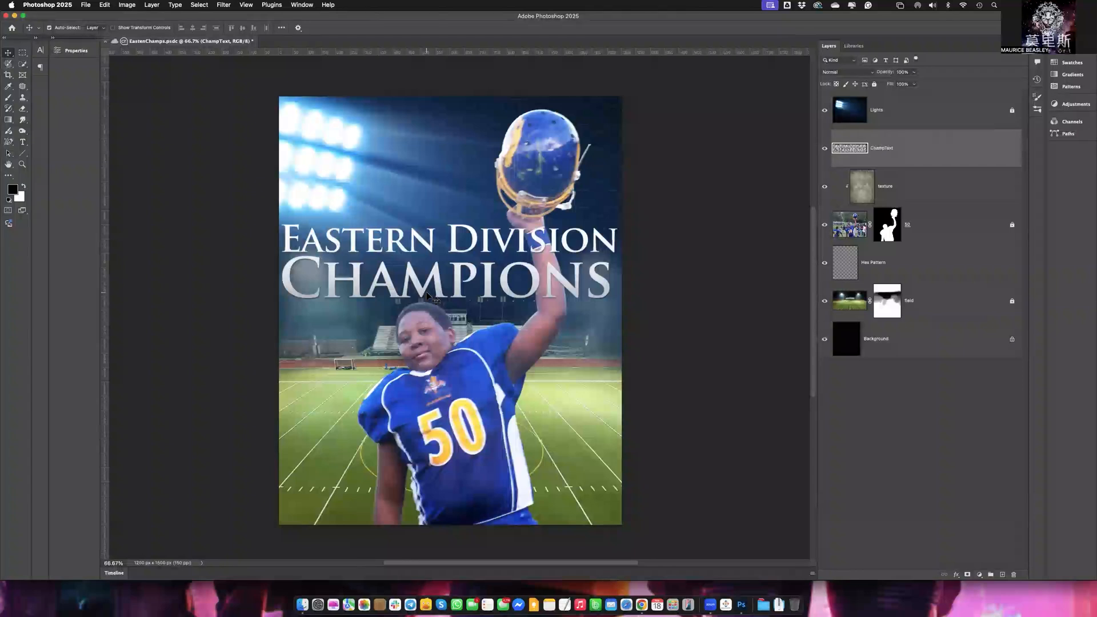
left_click(666, 215)
left_click(884, 183)
left_click(932, 147)
left_click(910, 175)
left_click(928, 224)
left_click(982, 402)
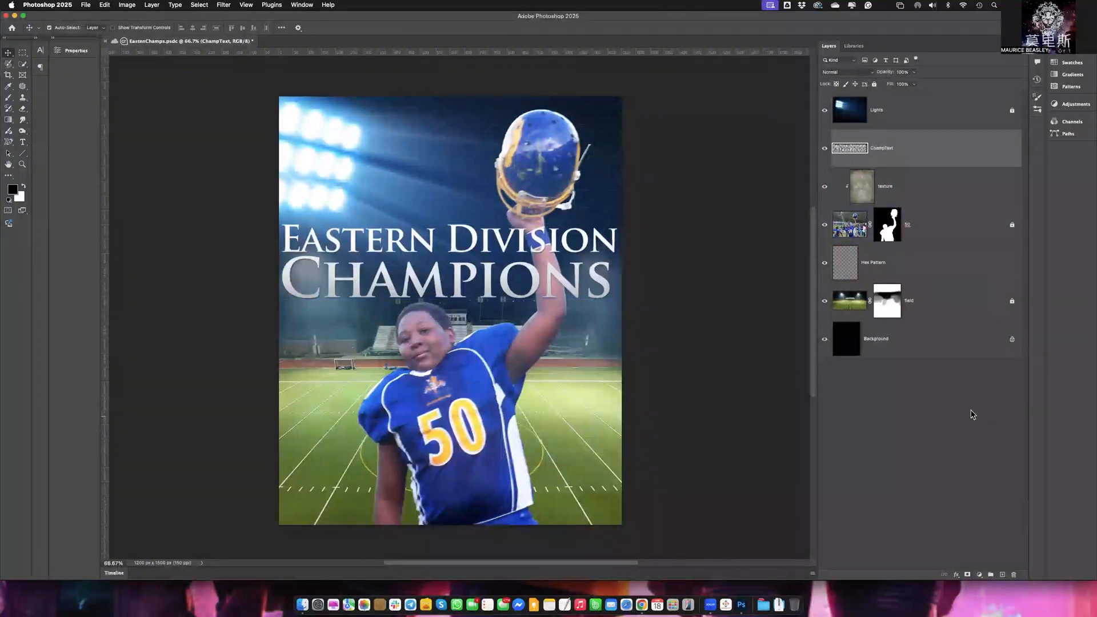
Add a layer mask to the ChampText layer and choose the Brush tool with a smaller tip
left_click(972, 576)
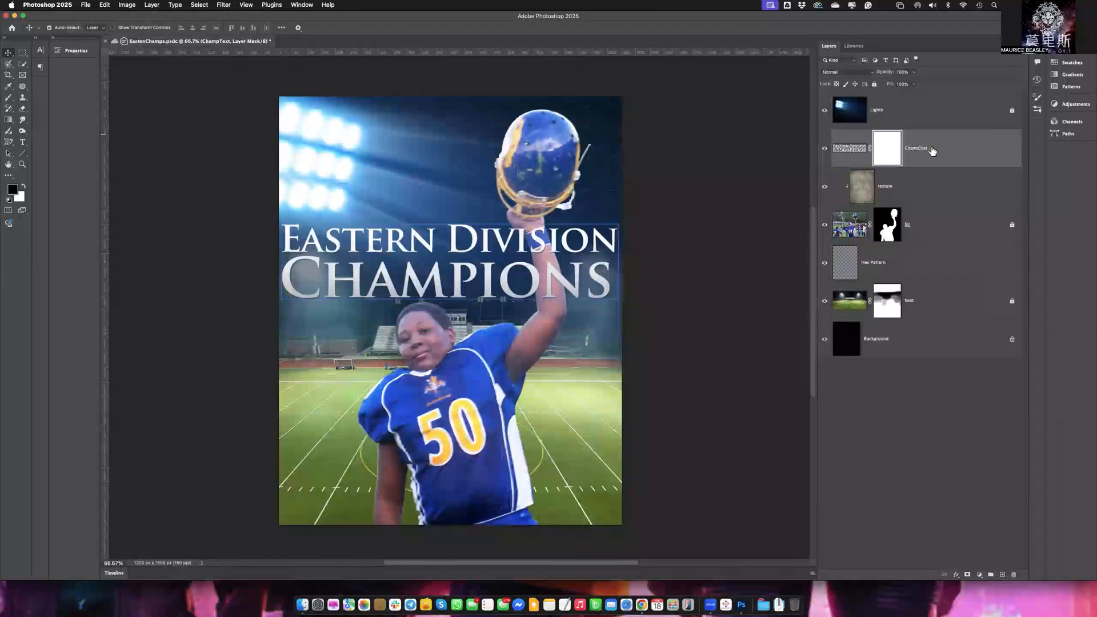
left_click(9, 97)
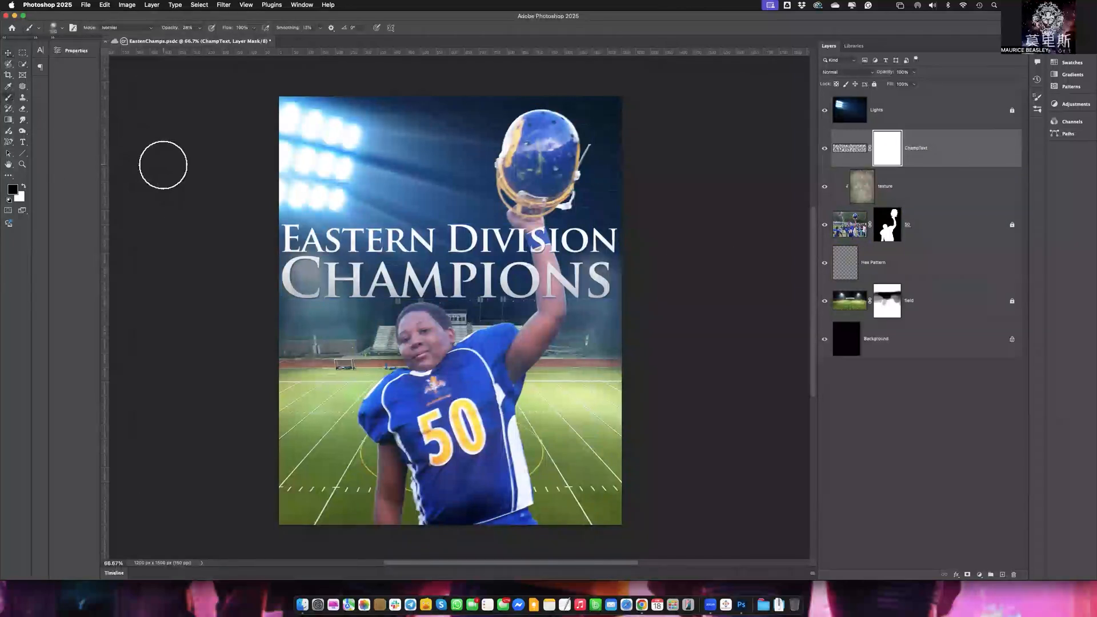
key("bracketleft")
key("bracketleft")
key("bracketleft")
key("bracketleft")
key("bracketleft")
key("bracketleft")
key("bracketleft")
key("bracketleft")
key("bracketleft")
key("bracketleft")
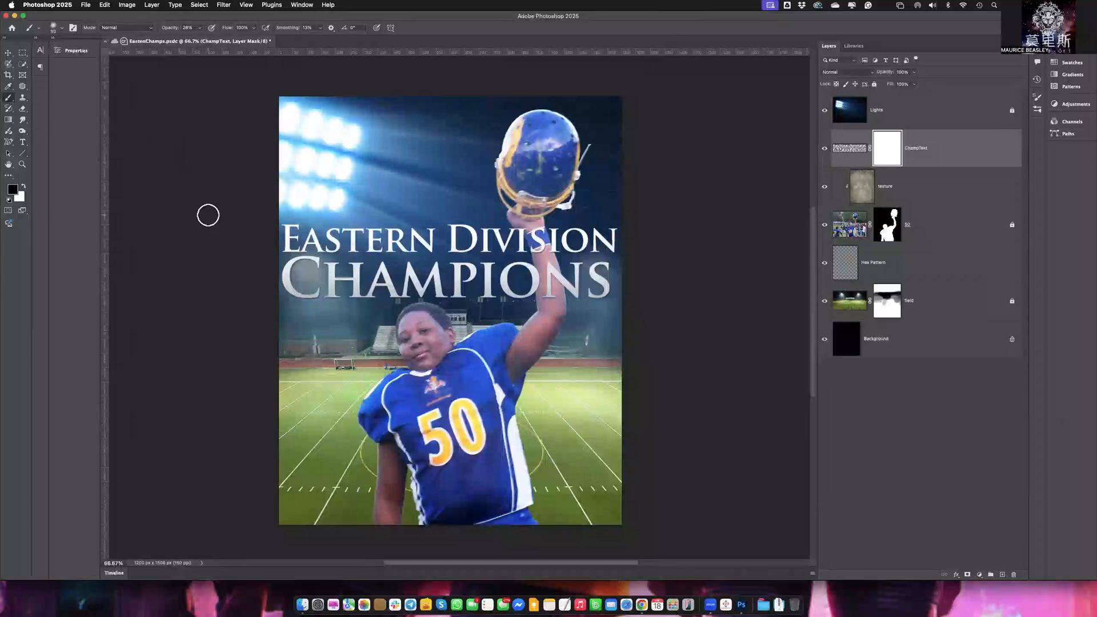
Try to paint out the lettering over the raised forearm freehand on the mask, raising brush opacity to 100%, and undo the strokes
left_click_drag(565, 300, 545, 297)
left_click_drag(528, 261, 549, 297)
left_click_drag(172, 28, 221, 31)
left_click(539, 302)
mouse_move(548, 272)
left_mouse_down()
mouse_move(561, 281)
mouse_move(553, 326)
left_mouse_up()
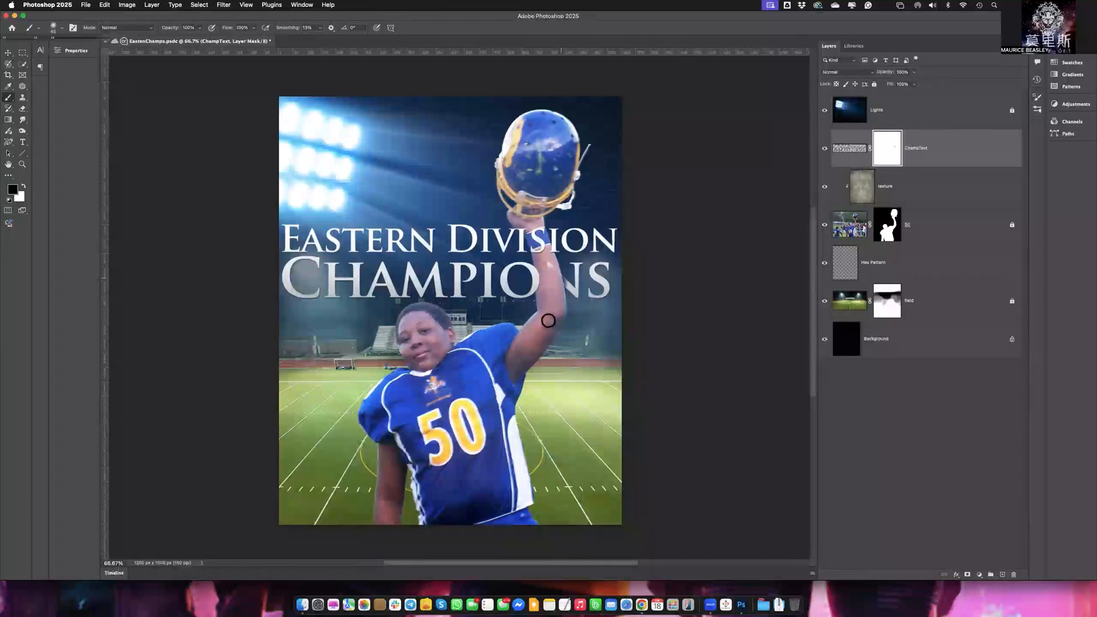
key("super+z")
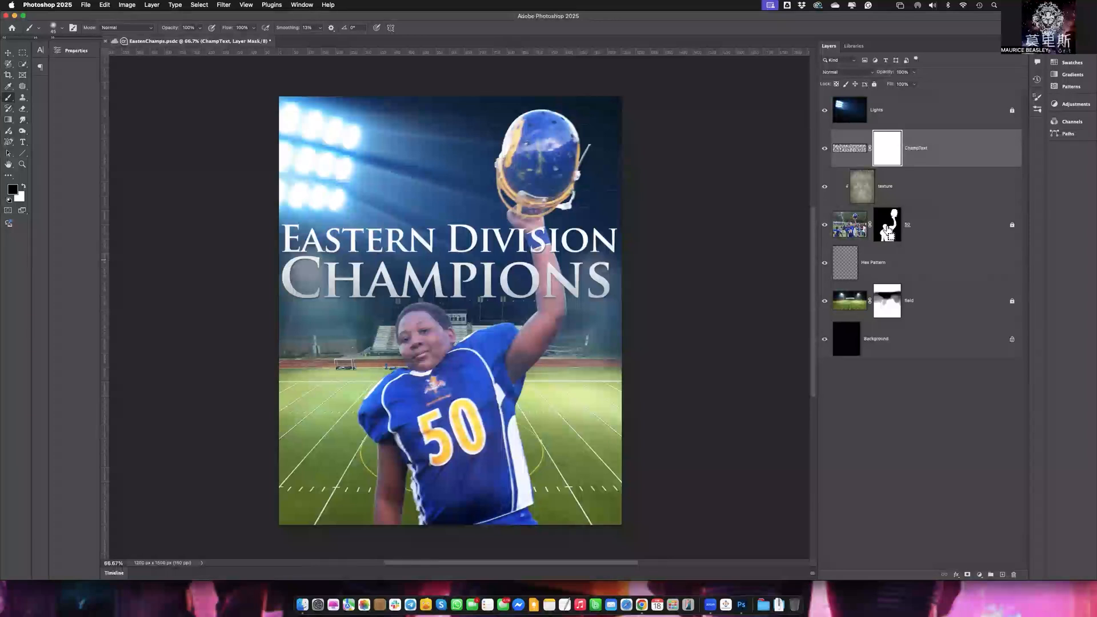
Load the player mask as a selection, paint black on the ChampText mask to hide letters over the forearm, and deselect
left_click(889, 235, "super")
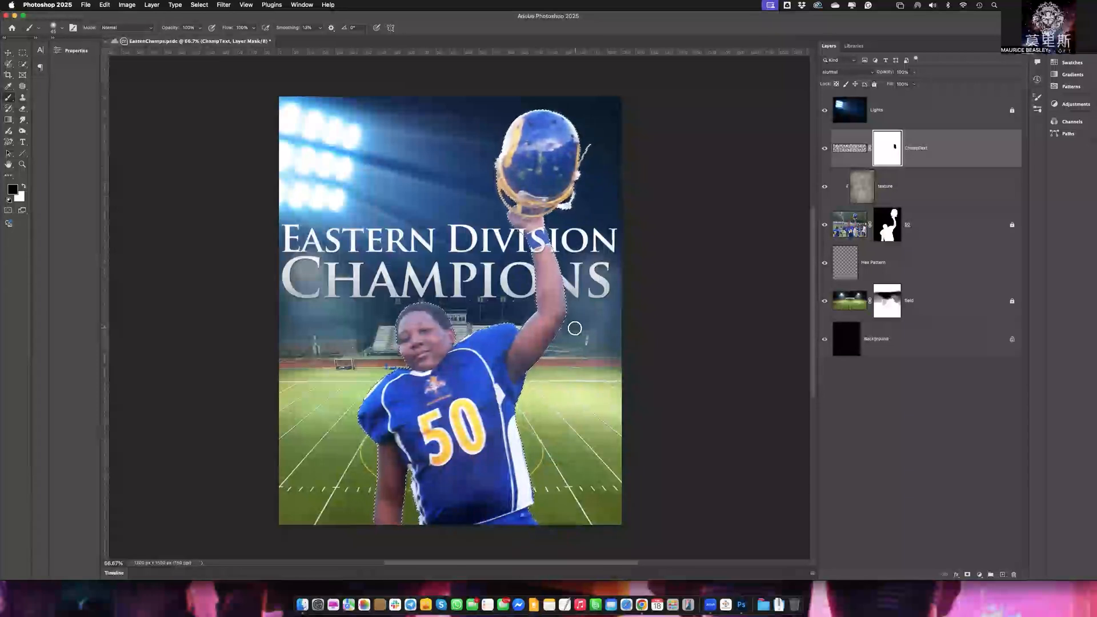
key("super+d")
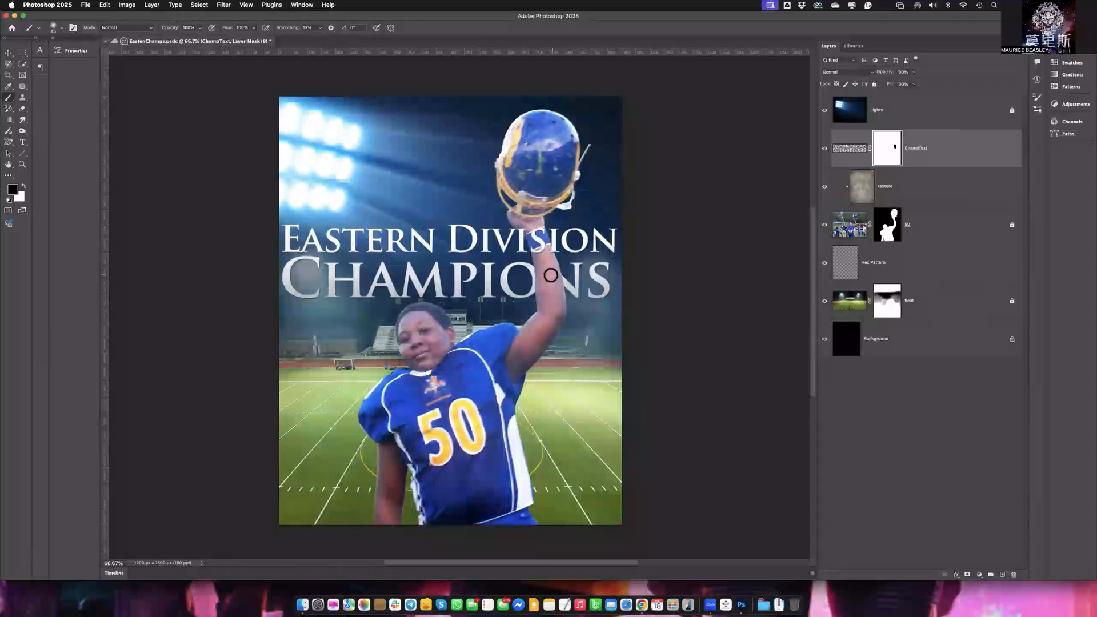
key("super+2")
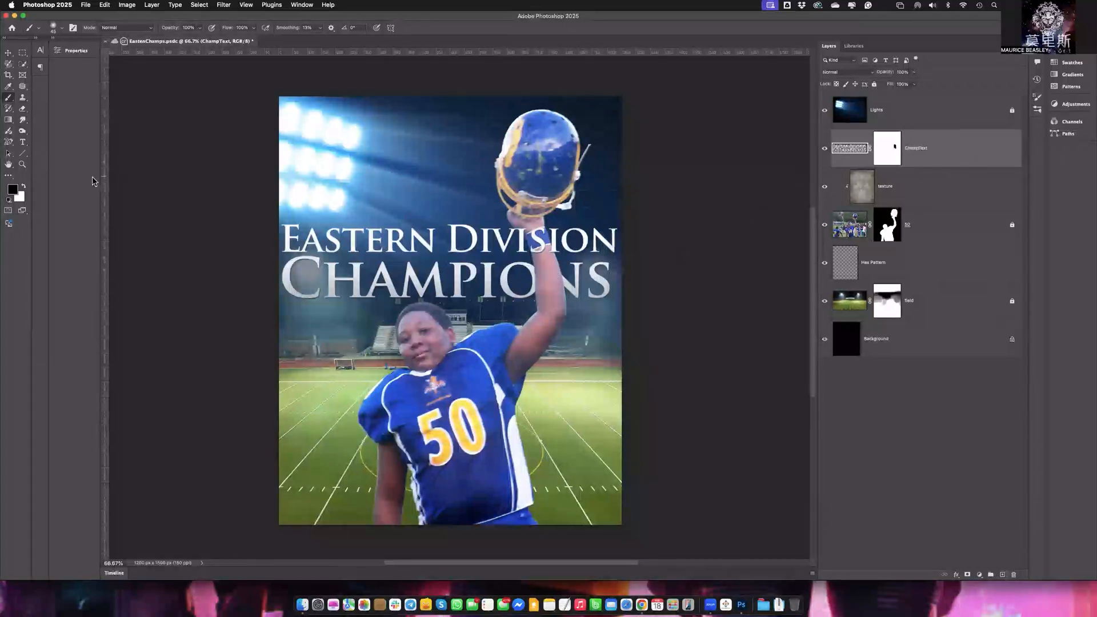
With the Move tool chosen, alternate the ChampText layer's active target between mask and text image, ending on the text image
left_click(7, 53)
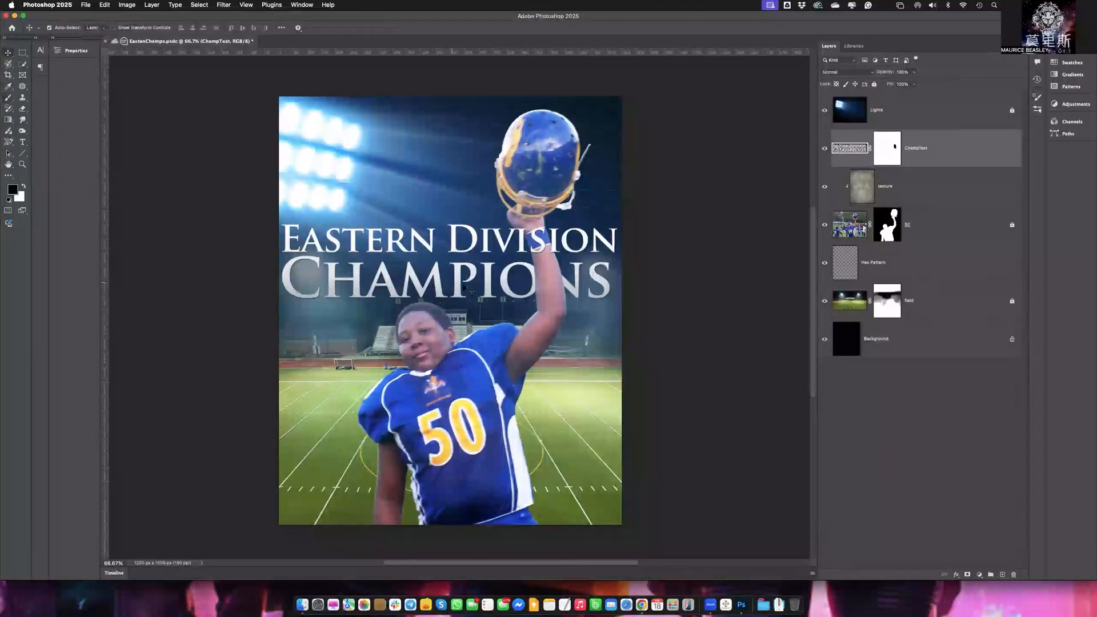
mouse_move(507, 289)
left_mouse_down()
mouse_move(507, 313)
mouse_move(459, 300)
mouse_move(530, 264)
mouse_move(467, 320)
mouse_move(448, 252)
mouse_move(509, 295)
mouse_move(497, 288)
mouse_move(523, 290)
mouse_move(511, 280)
mouse_move(509, 290)
left_mouse_up()
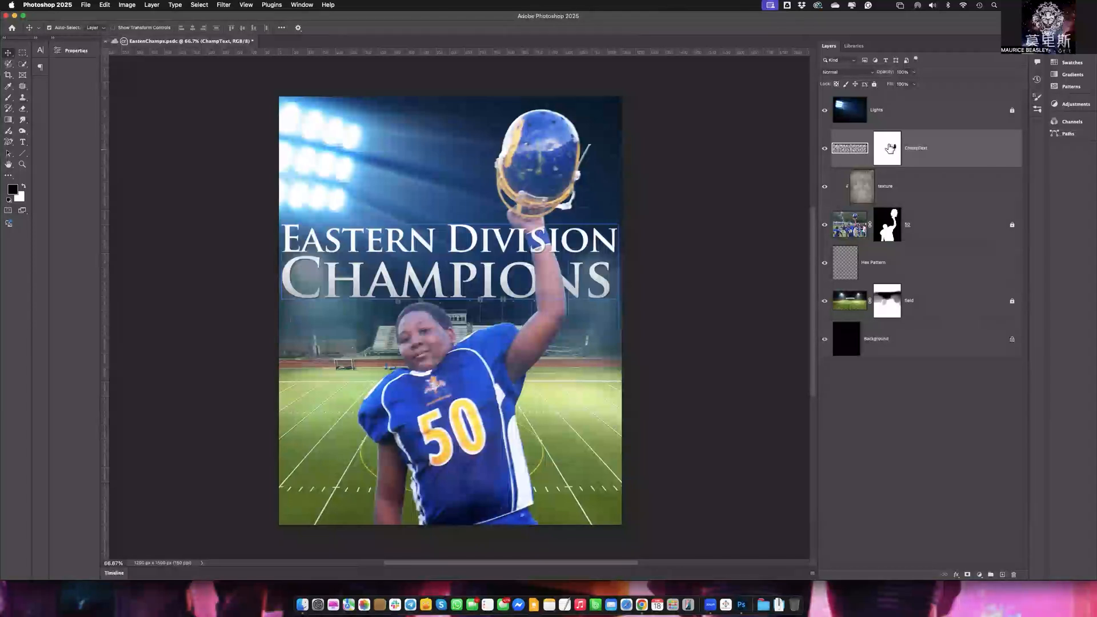
left_click(890, 149)
left_click(850, 150)
left_click(883, 152)
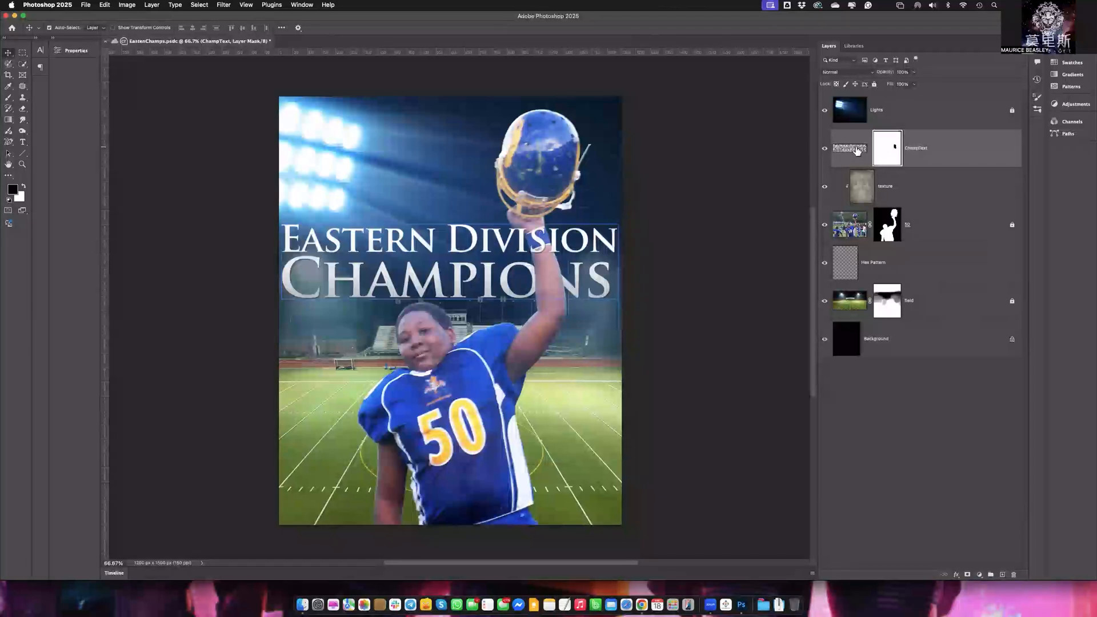
left_click(853, 151)
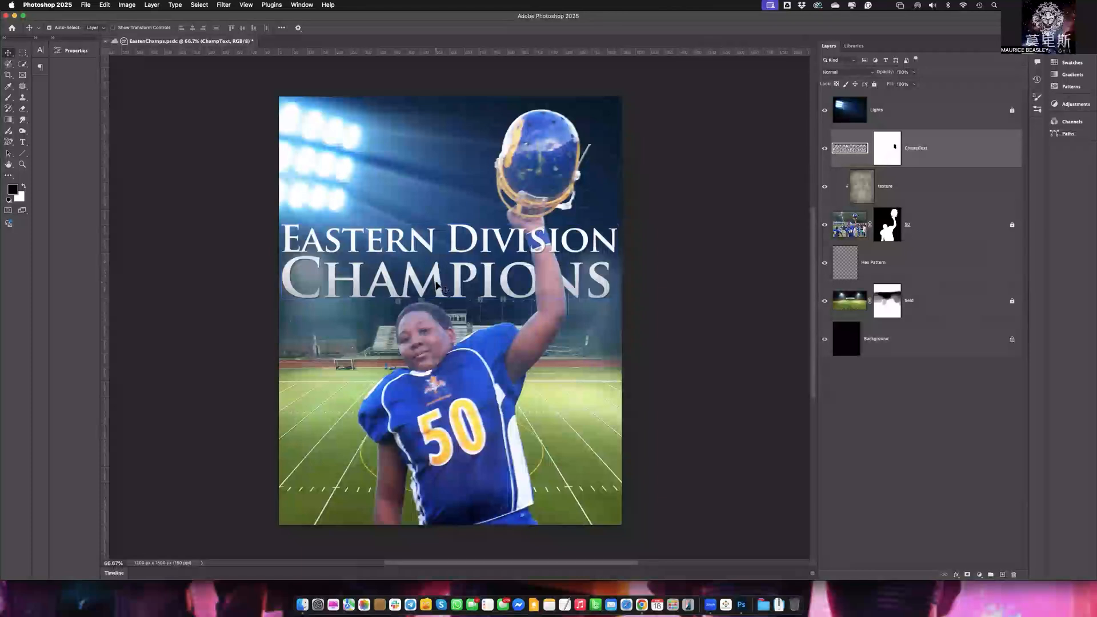
Shift the title sideways behind the raised arm and bring it back, placing it slightly lower on the poster
left_click(413, 283)
left_click_drag(442, 290, 478, 289)
left_click_drag(472, 292, 437, 292)
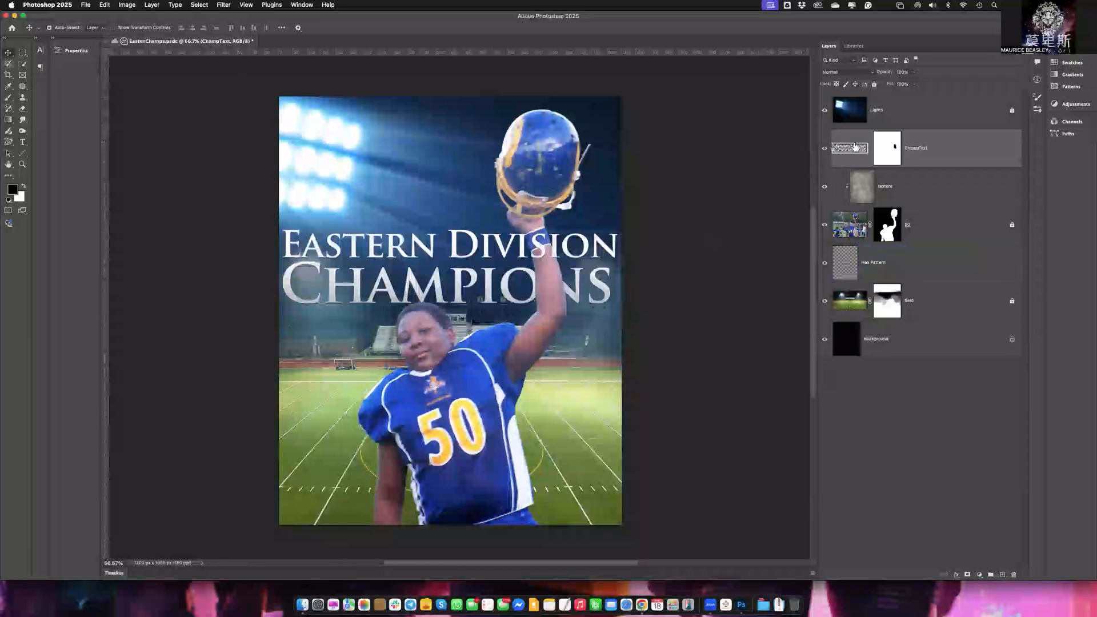
left_click(863, 175)
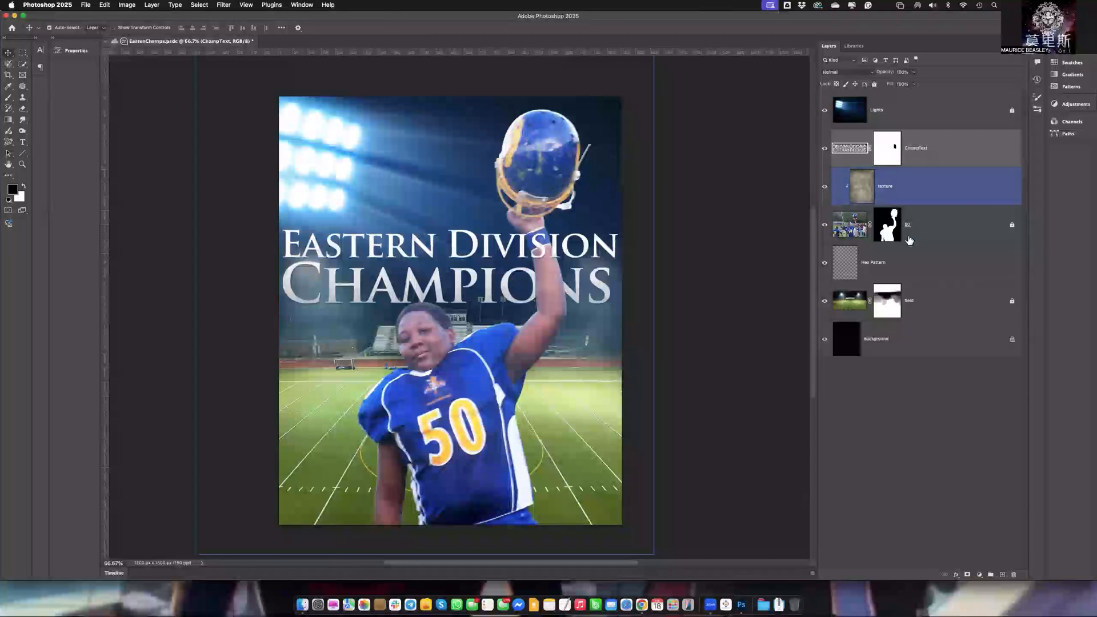
left_click(774, 318)
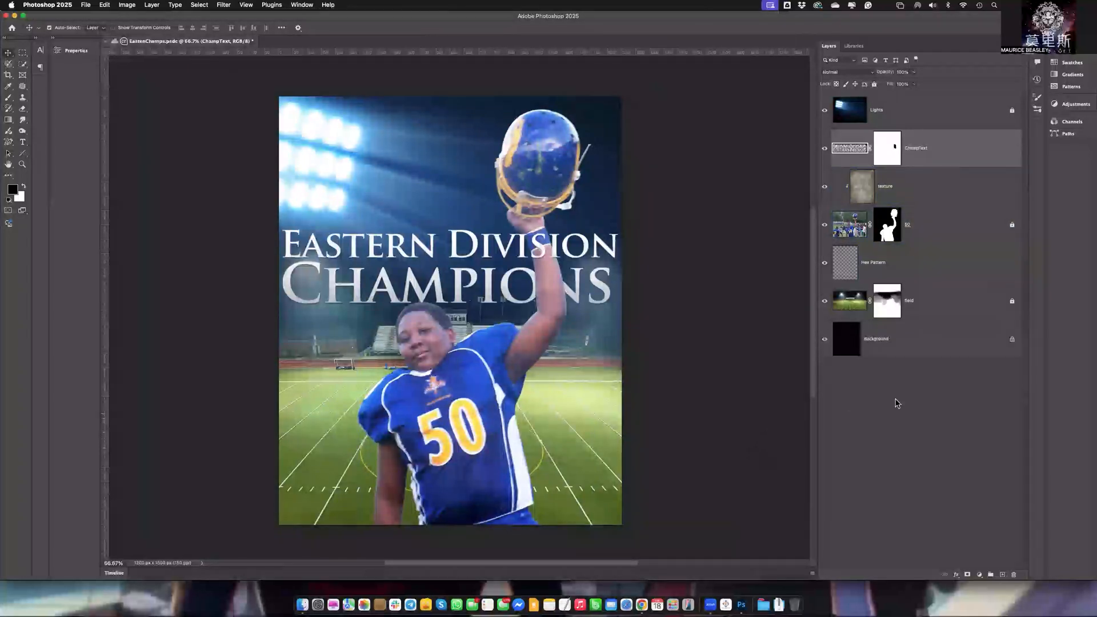
left_click(936, 319)
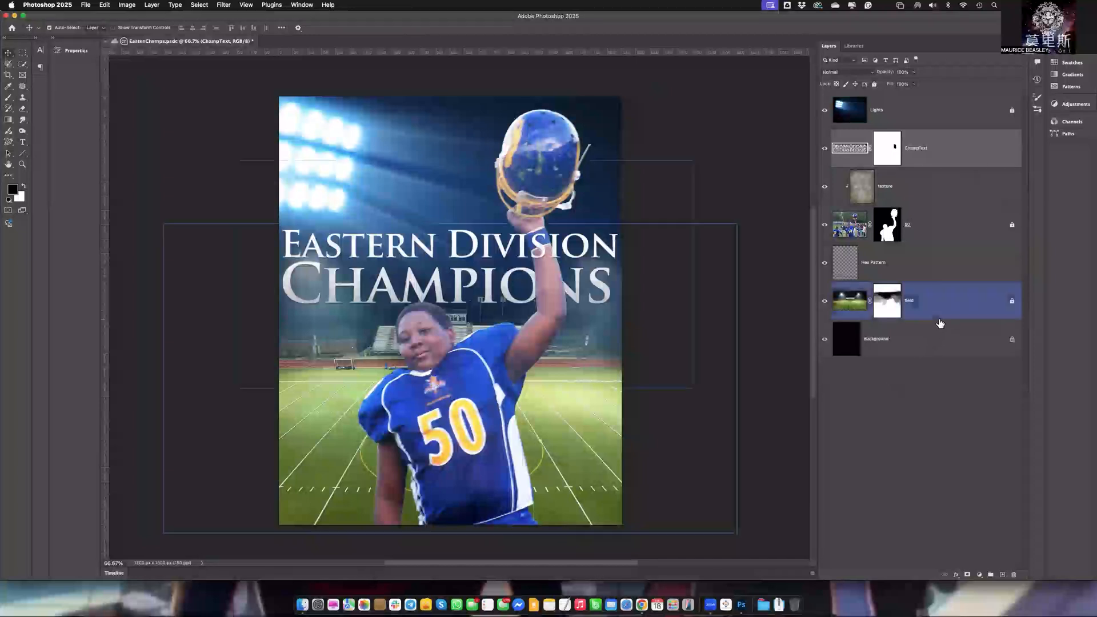
left_click(948, 247)
left_click(938, 238)
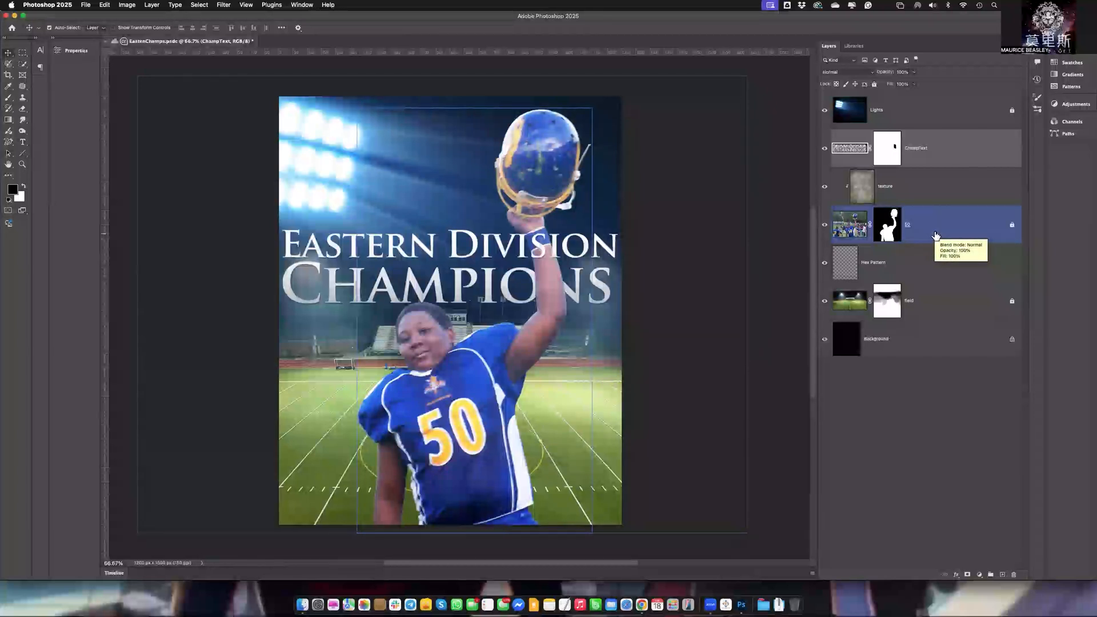
left_click(915, 264)
Examine the field and ChampText layer masks, showing the field mask alone in grayscale and returning to the full poster view
left_click(880, 305)
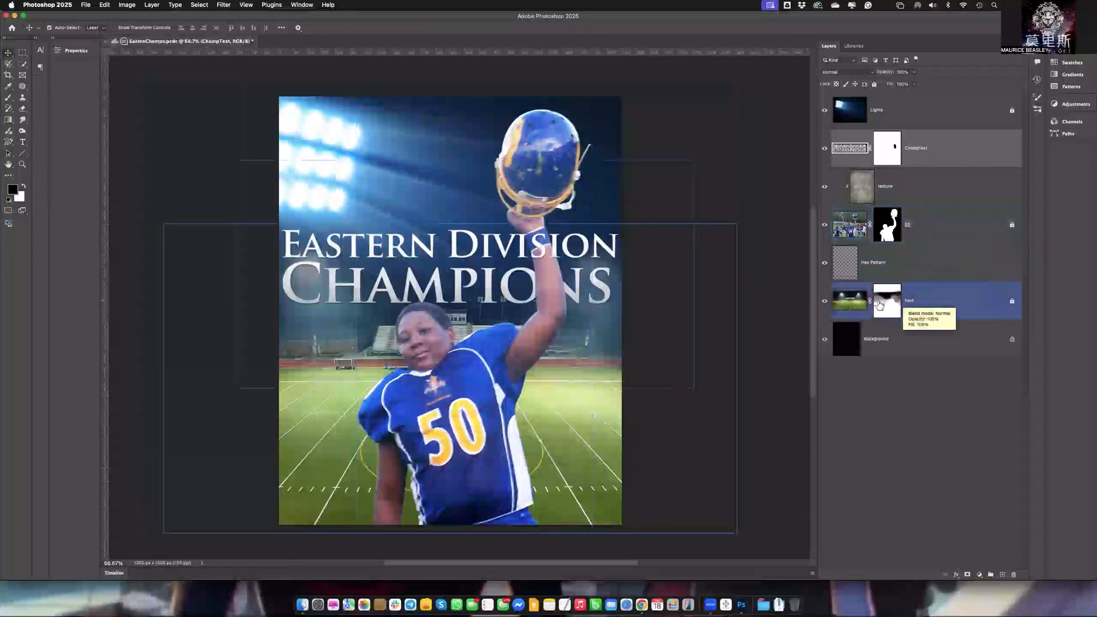
left_click(893, 170)
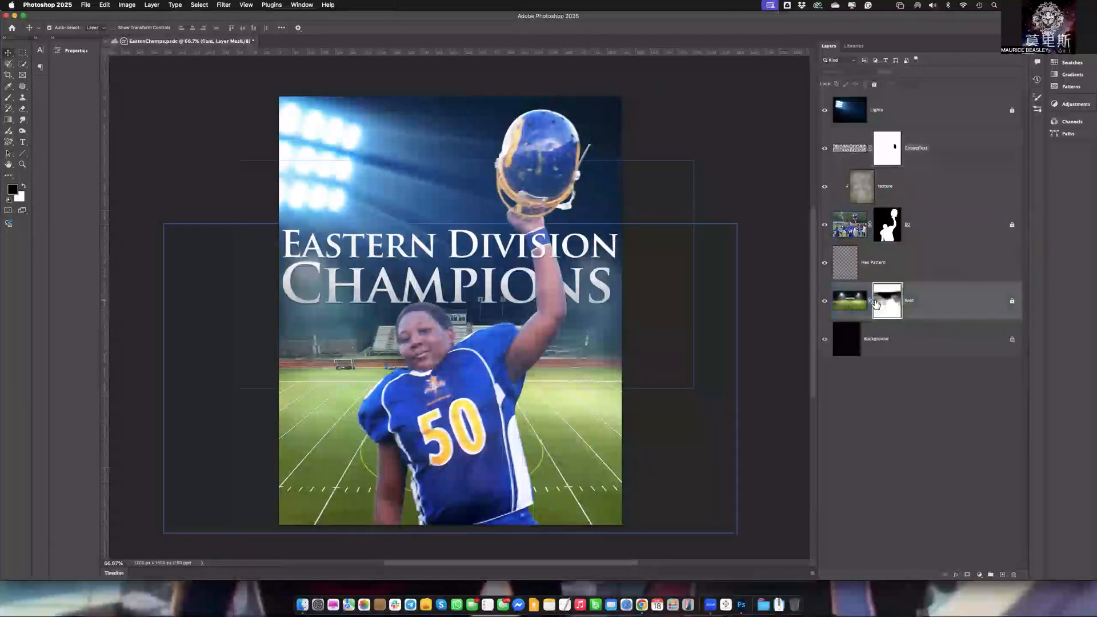
left_click(894, 161)
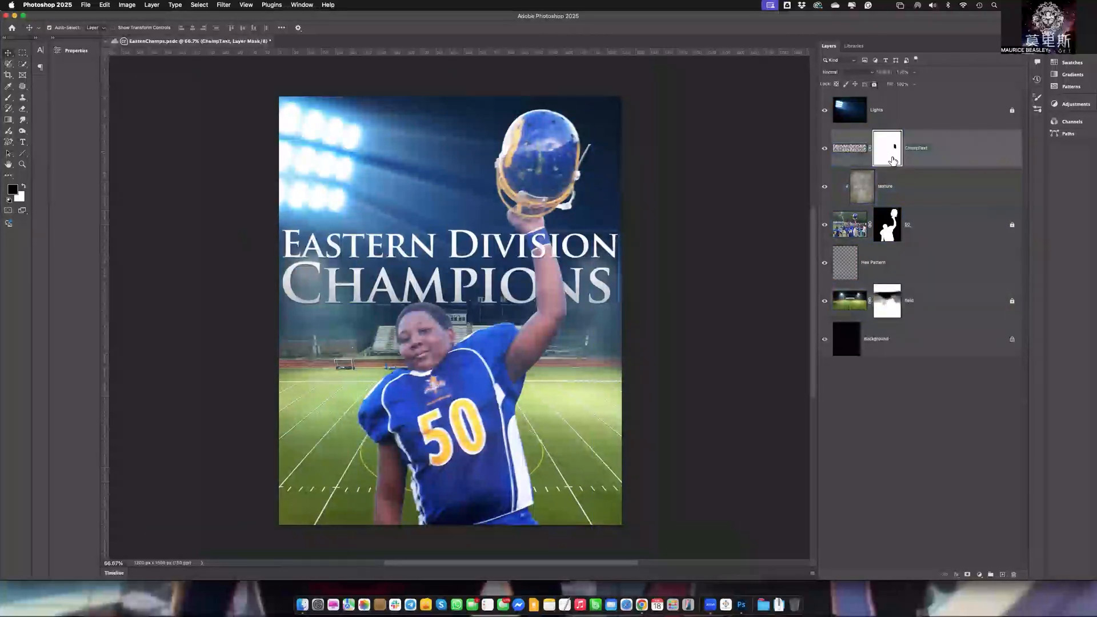
left_click(889, 263)
left_click(885, 307)
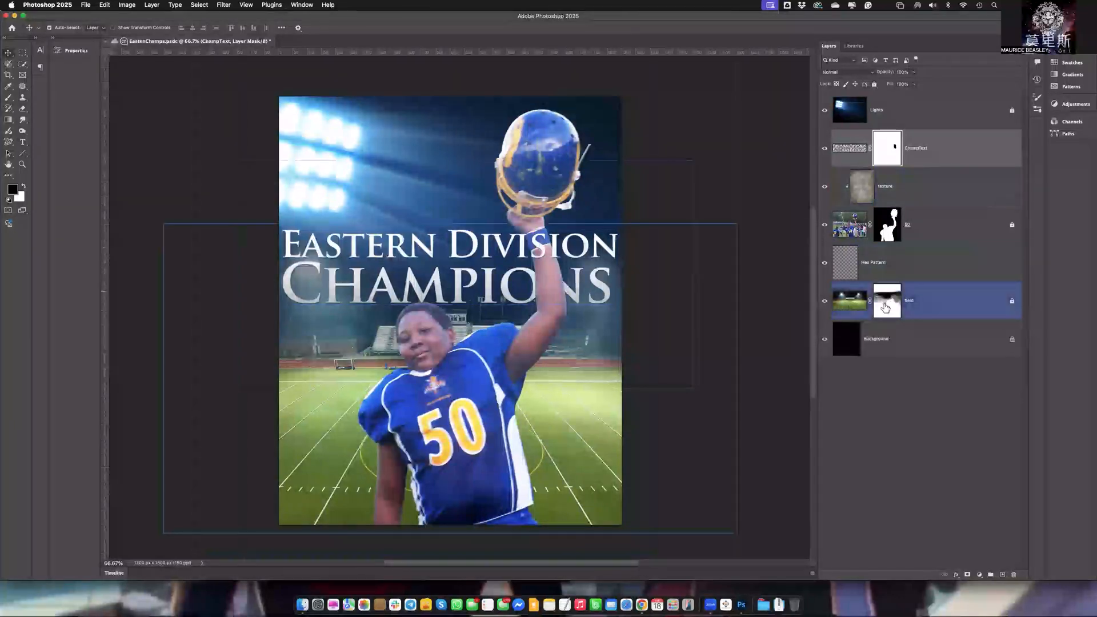
left_click(885, 307, "alt")
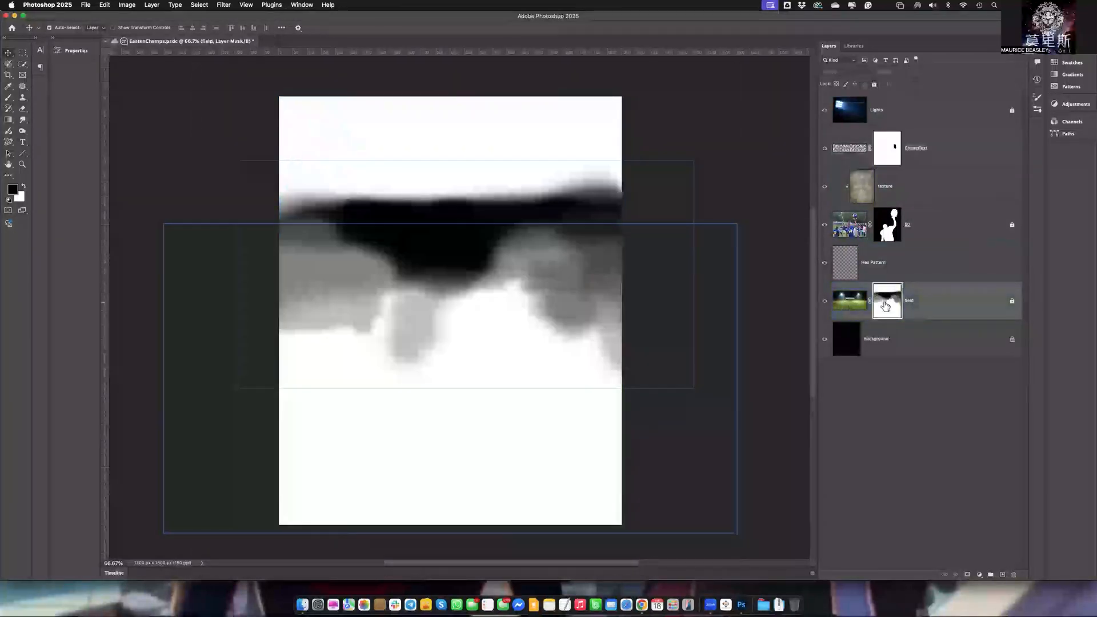
left_click(886, 307, "alt")
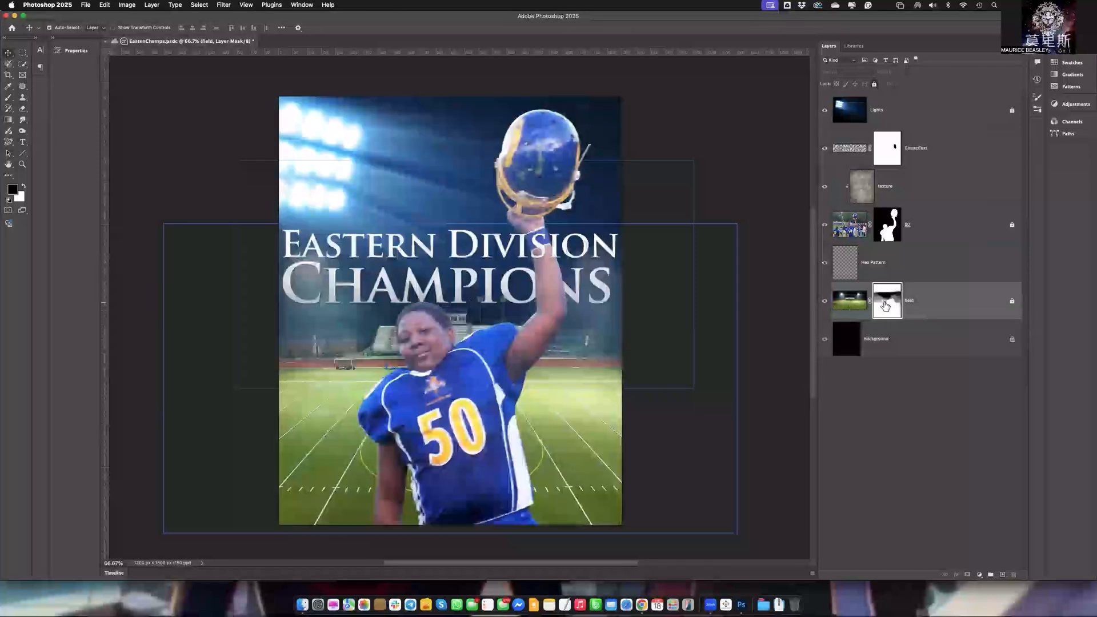
Review the blend modes of the Lights and Hex Pattern layers by making each one active in turn
left_click_drag(885, 306, 903, 114)
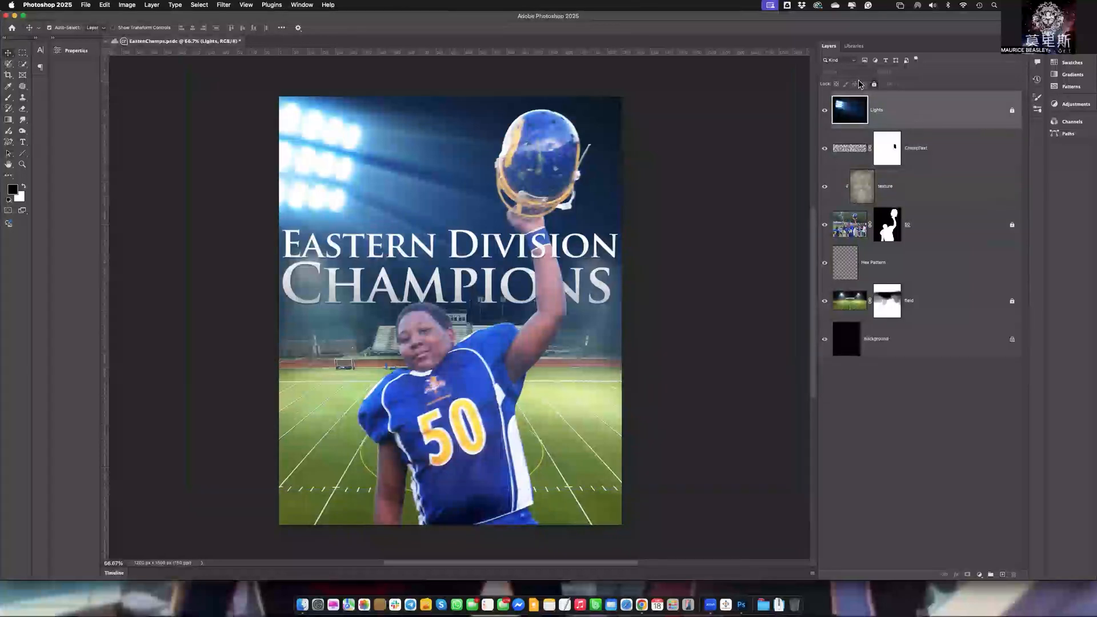
left_click_drag(907, 116, 918, 193)
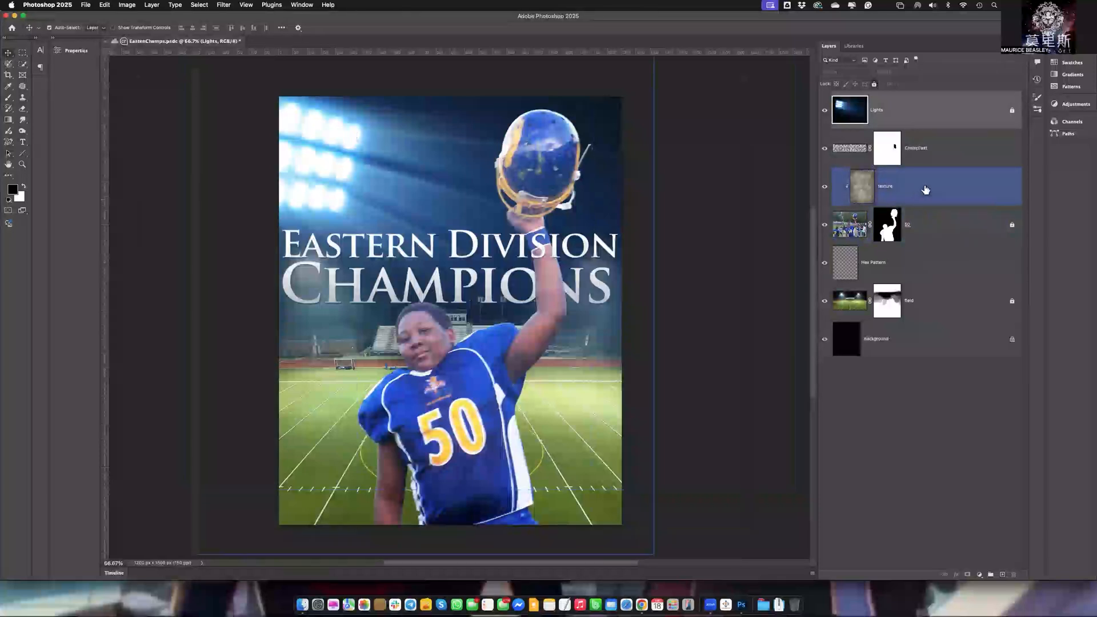
left_click(917, 193)
left_click(907, 269)
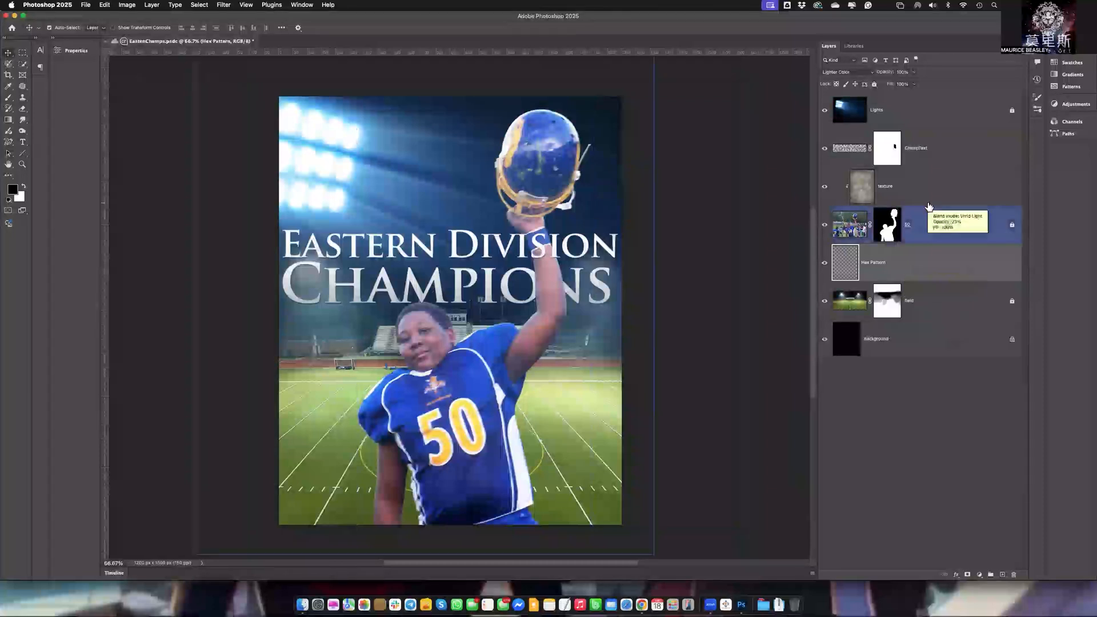
Select the texture layer and examine its clipping mask option and its relation to the player layer, leaving the clipping in place
left_click(926, 197)
right_click(934, 193)
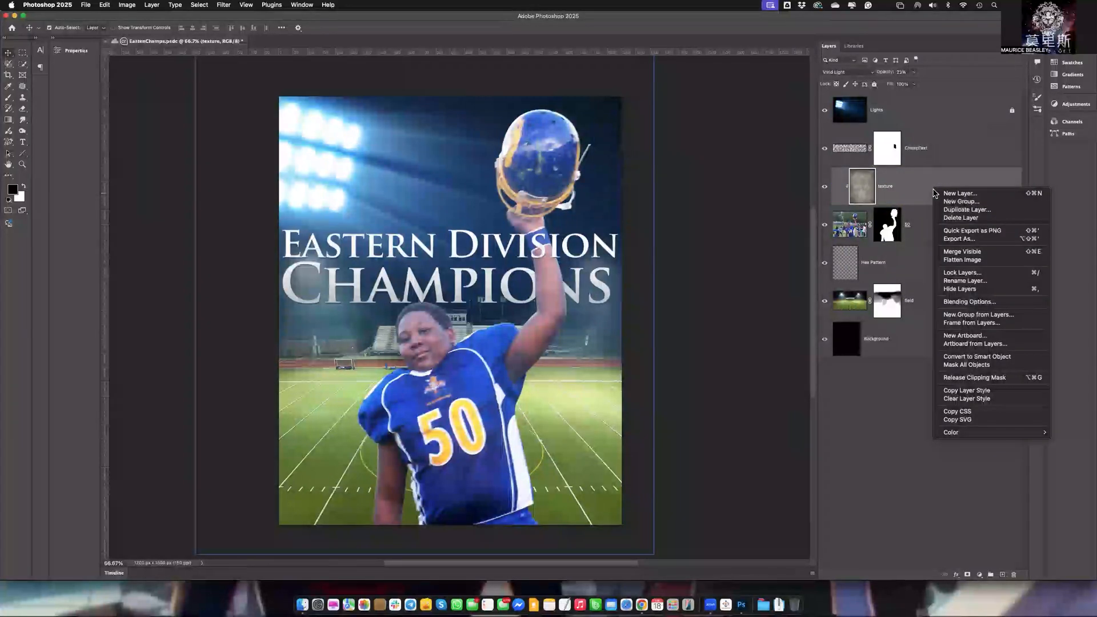
left_click(930, 196)
left_click(913, 226)
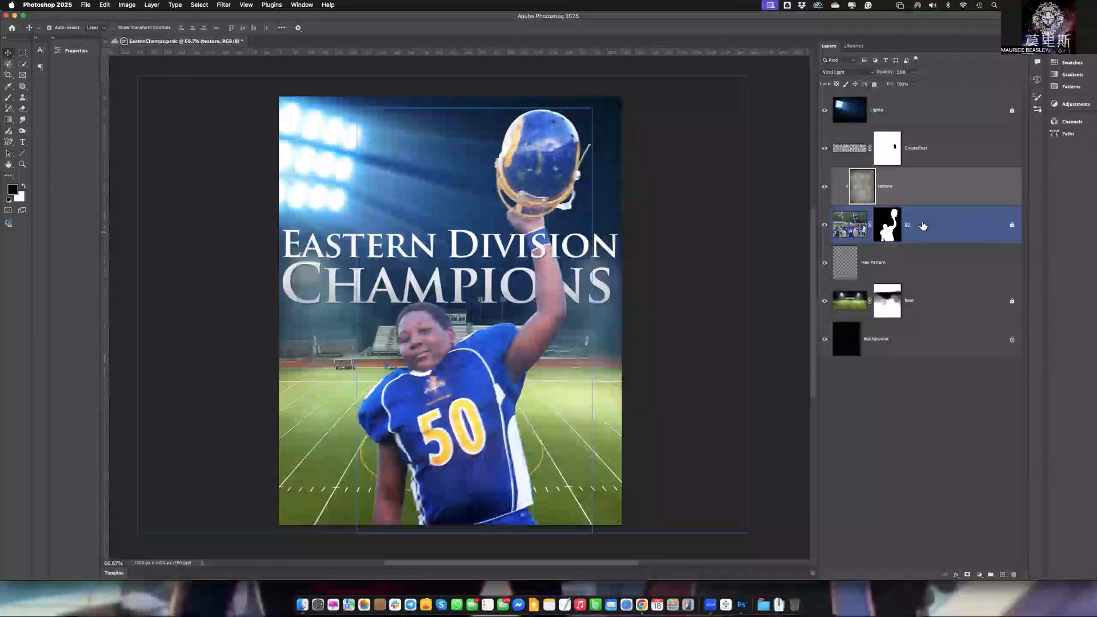
left_click(944, 191)
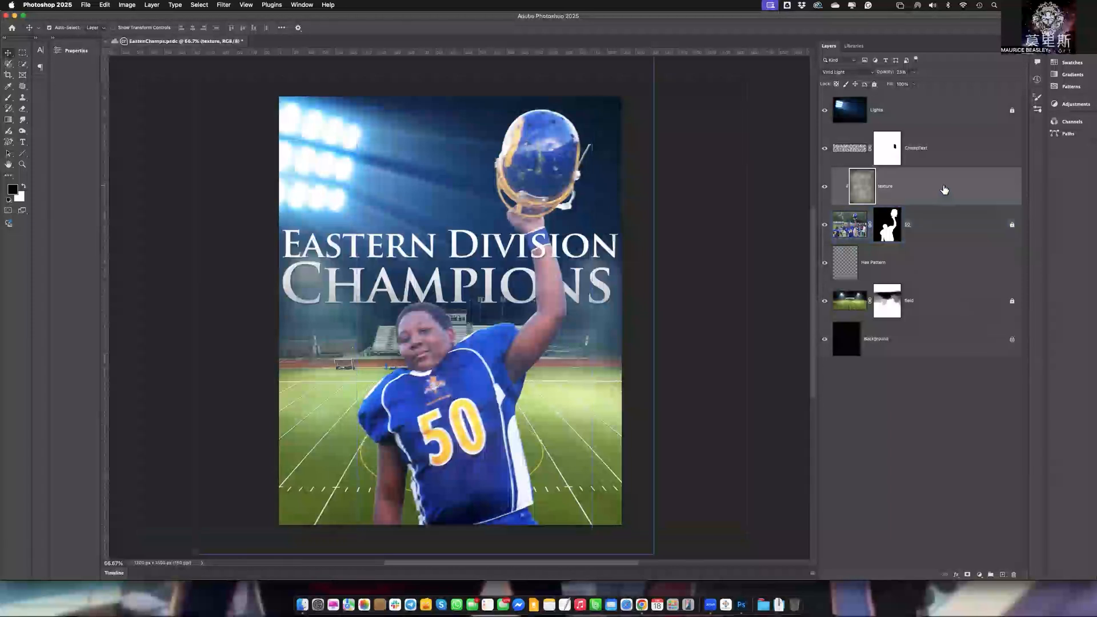